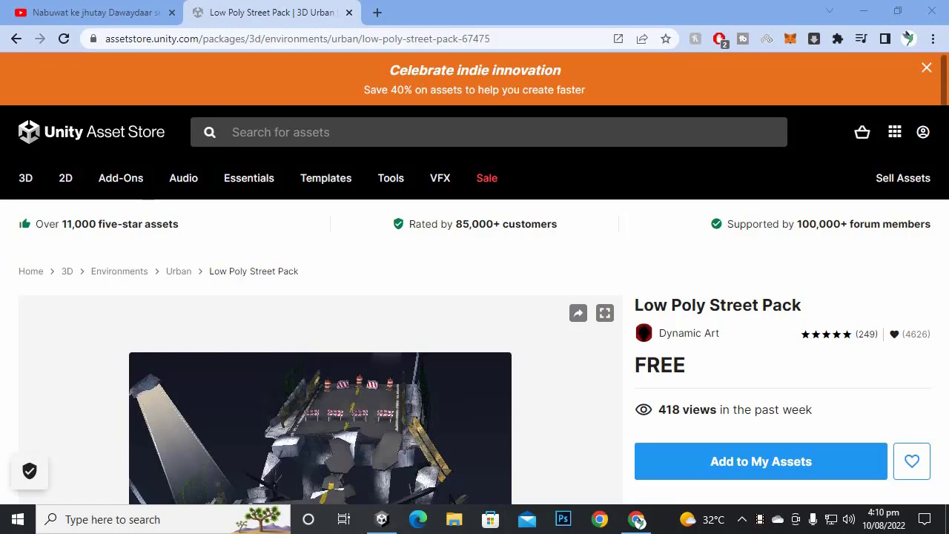
Review the Low Poly Street Pack page on the Unity Asset Store.
{"action": "scroll", "coordinate": [638, 521], "scroll_direction": "down", "scroll_amount": 2}
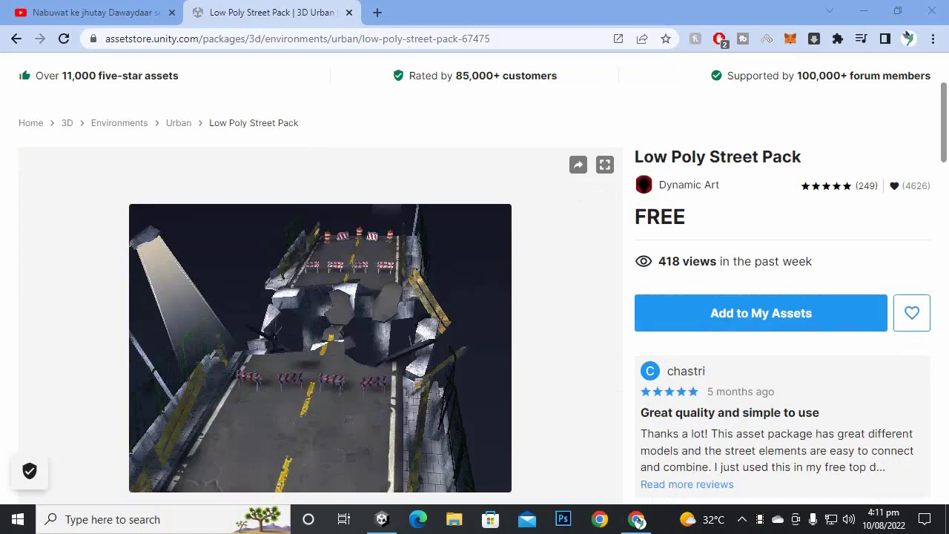
{"action": "right_click", "coordinate": [605, 1]}
{"action": "left_click", "coordinate": [602, 3]}
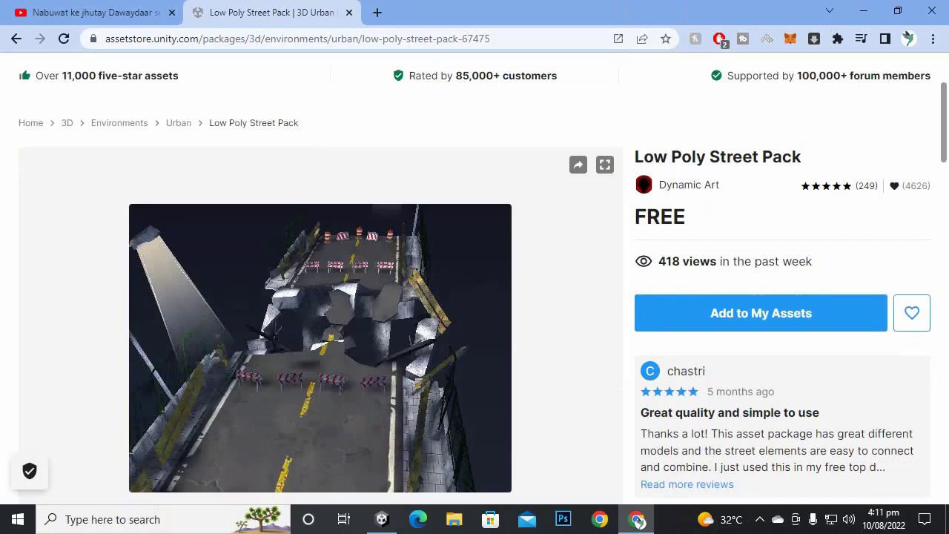
{"action": "scroll", "coordinate": [474, 278], "scroll_direction": "down", "scroll_amount": 2}
{"action": "scroll", "coordinate": [474, 278], "scroll_direction": "up", "scroll_amount": 4}
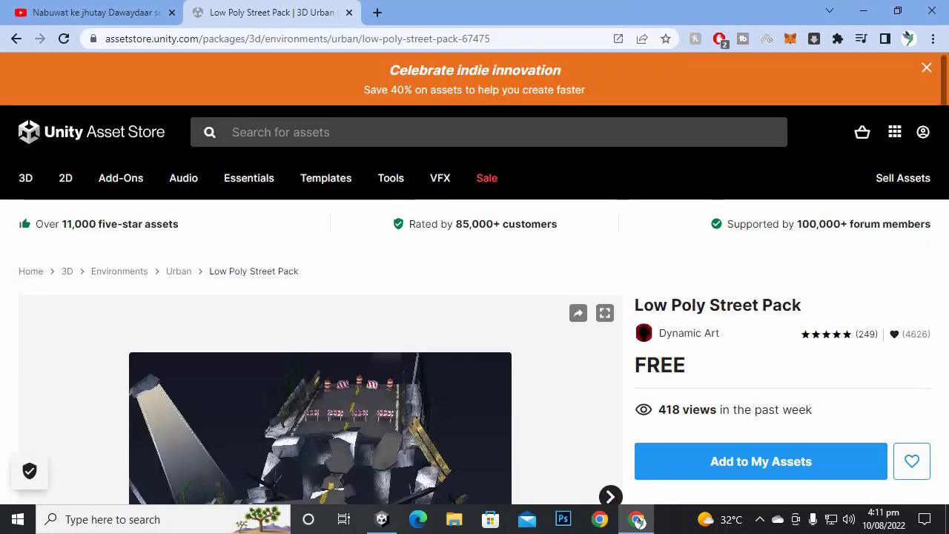
{"action": "left_click_drag", "start_coordinate": [653, 304], "coordinate": [802, 305]}
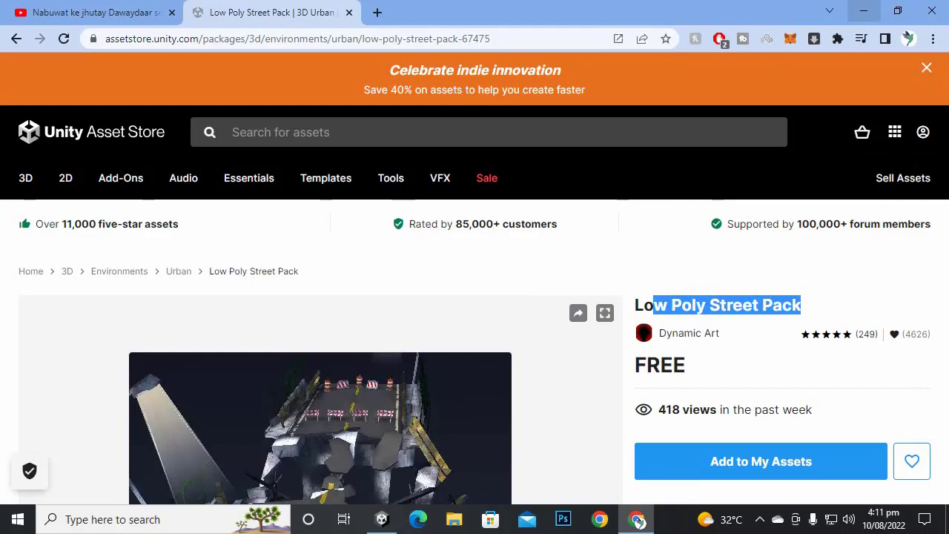
Switch to the Unity editor and open the Scene2RaceTrack scene.
{"action": "left_click", "coordinate": [638, 521]}
{"action": "key", "text": "alt+Tab"}
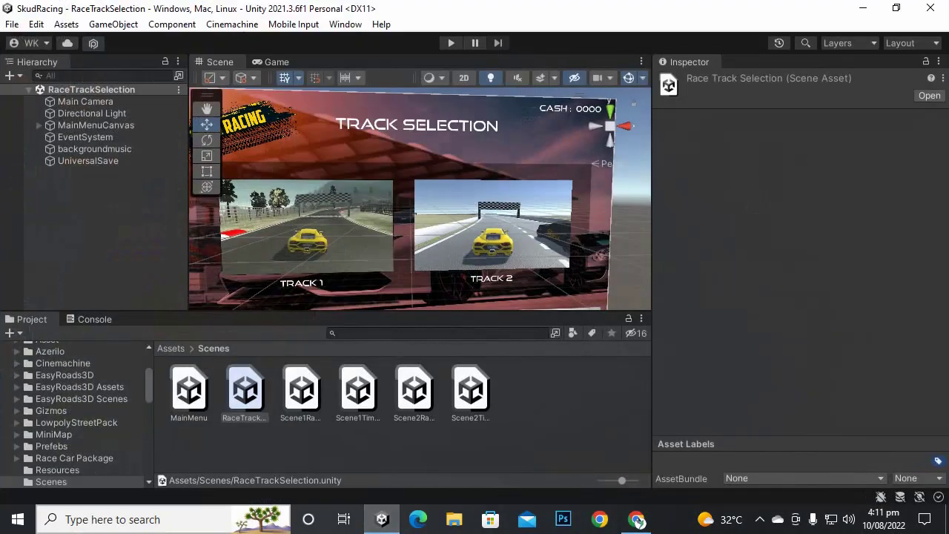
{"action": "left_click", "coordinate": [301, 390]}
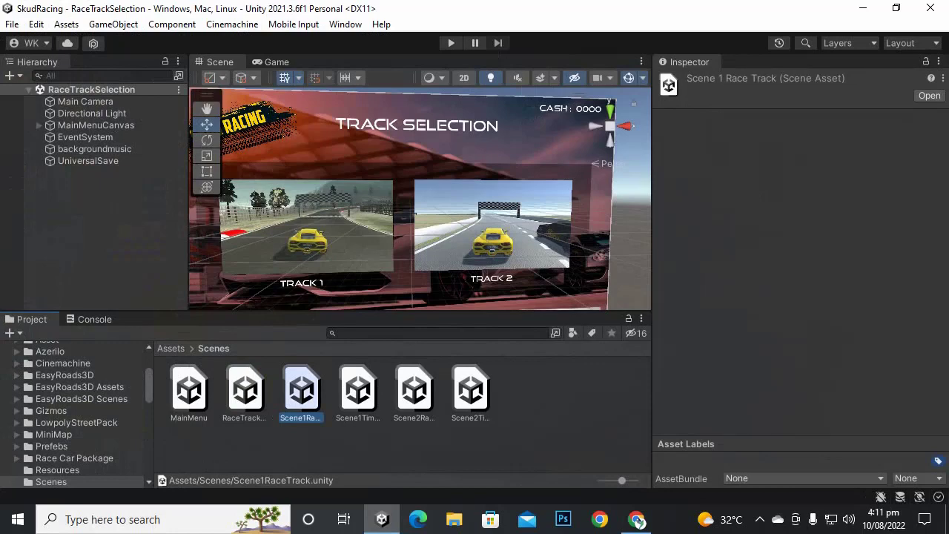
{"action": "left_click", "coordinate": [415, 390]}
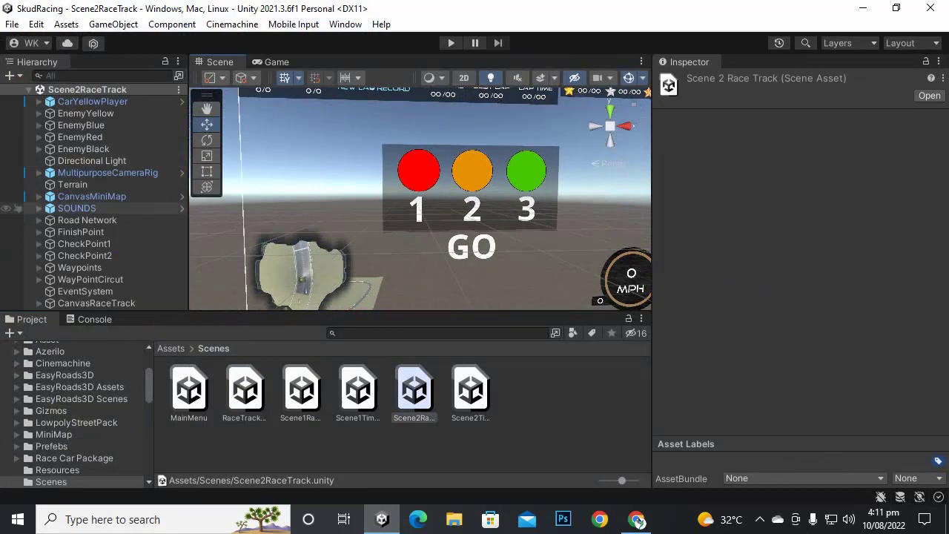
Frame the Road Network object and examine the track around the checkpoint and the nearby bend.
{"action": "left_click", "coordinate": [86, 219]}
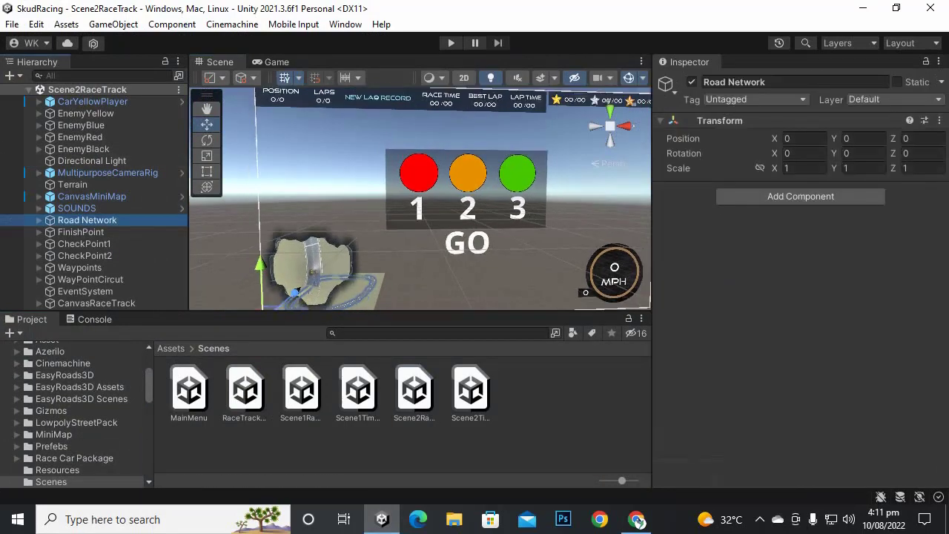
{"action": "double_click", "coordinate": [86, 219]}
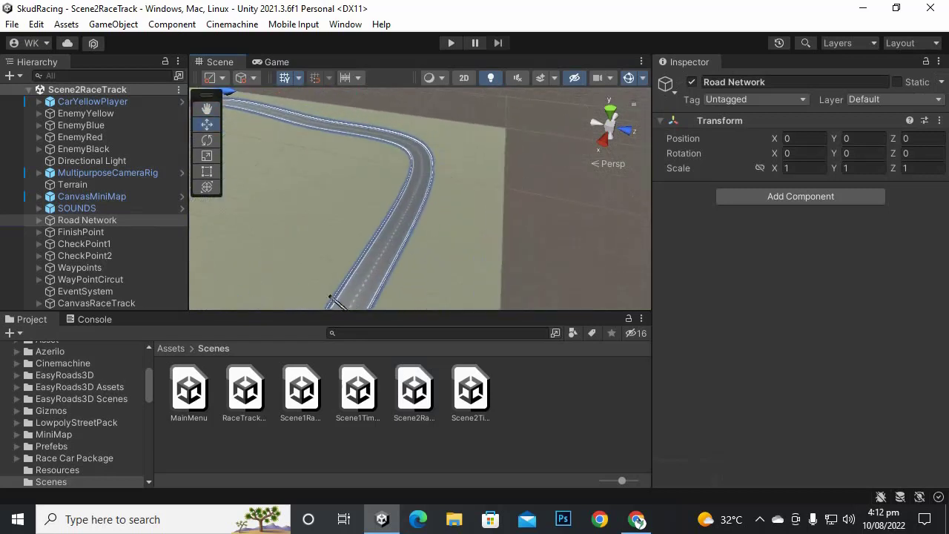
{"action": "scroll", "coordinate": [420, 198], "scroll_direction": "up", "scroll_amount": 5}
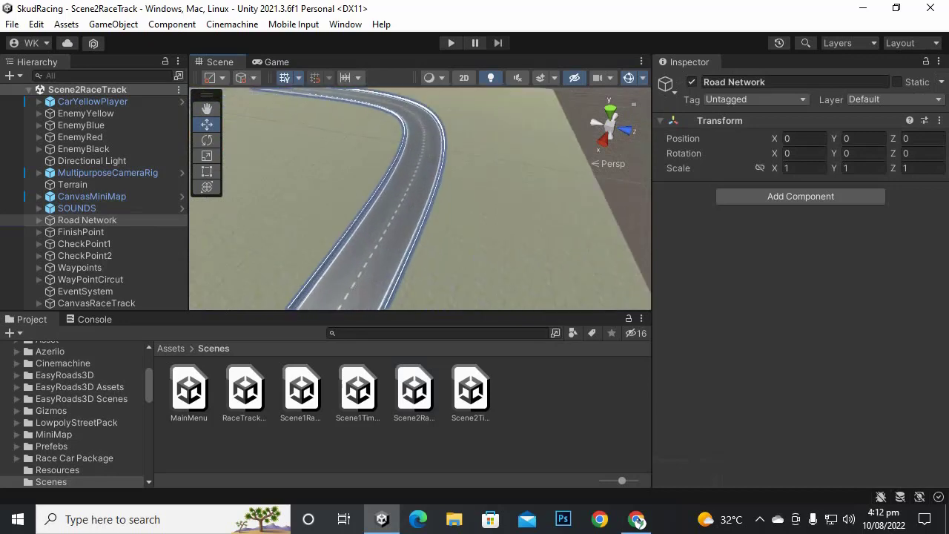
{"action": "right_click_drag", "start_coordinate": [534, 178], "coordinate": [519, 163]}
{"action": "scroll", "coordinate": [548, 152], "scroll_direction": "down", "scroll_amount": 2}
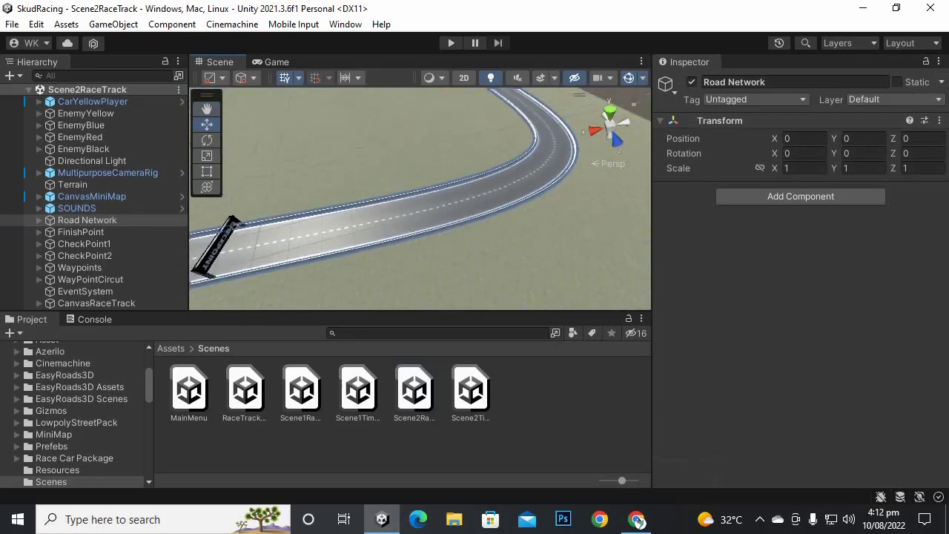
{"action": "middle_click_drag", "start_coordinate": [541, 152], "coordinate": [612, 152]}
{"action": "middle_click_drag", "start_coordinate": [356, 215], "coordinate": [423, 213]}
{"action": "scroll", "coordinate": [422, 208], "scroll_direction": "down", "scroll_amount": 2}
{"action": "left_click_drag", "start_coordinate": [511, 204], "coordinate": [371, 208], "text": "alt"}
{"action": "middle_click_drag", "start_coordinate": [381, 223], "coordinate": [341, 212]}
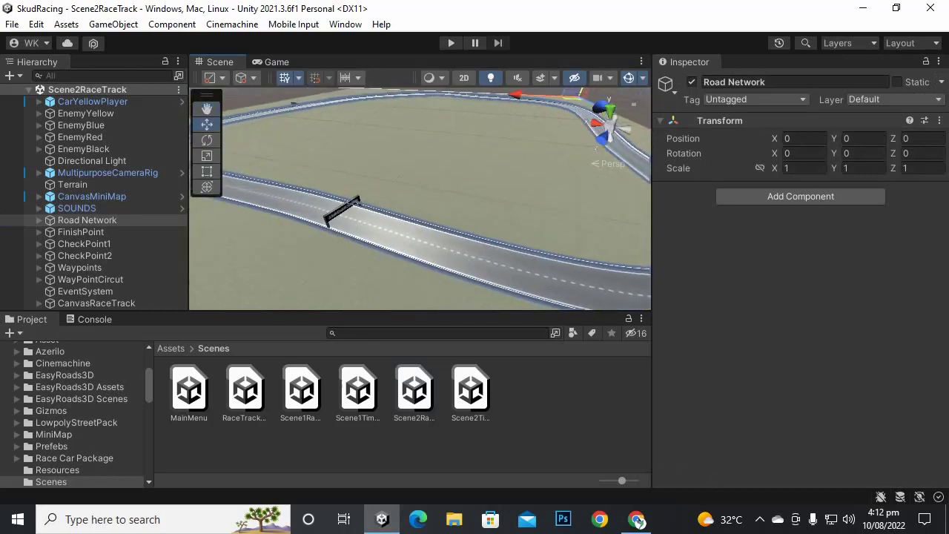
{"action": "left_click_drag", "start_coordinate": [341, 212], "coordinate": [341, 256], "text": "alt"}
{"action": "middle_click_drag", "start_coordinate": [341, 256], "coordinate": [354, 252]}
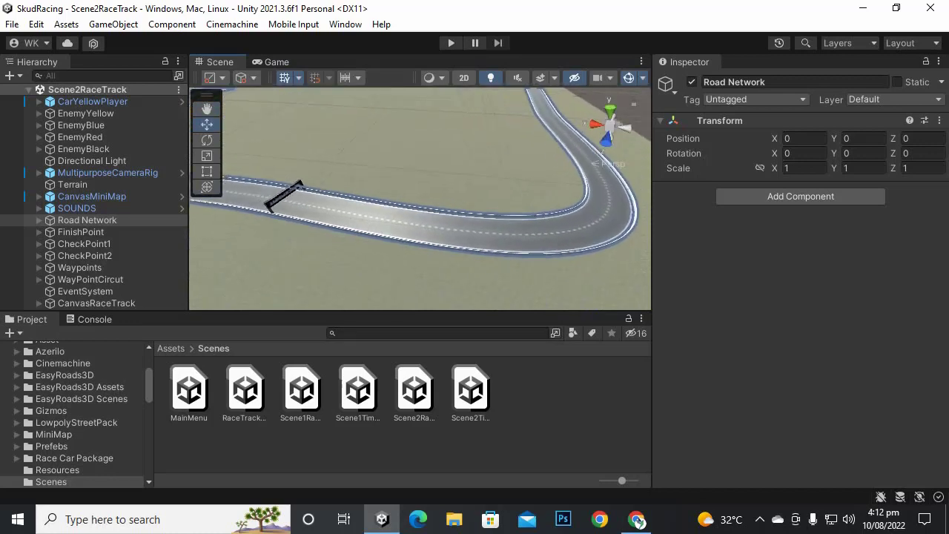
Open the Streets folder under LowpolyStreetPack/Prefabs/Roads in the project assets.
{"action": "left_click", "coordinate": [170, 349]}
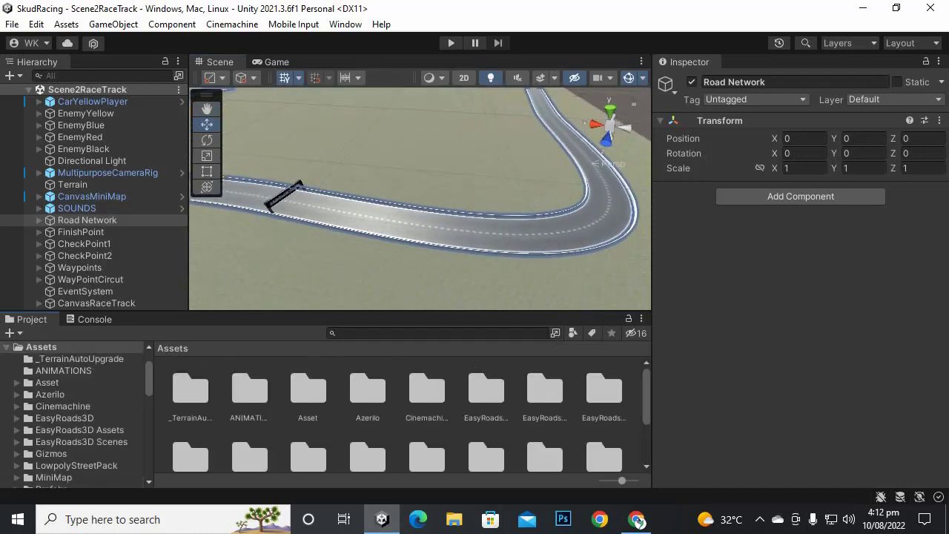
{"action": "scroll", "coordinate": [400, 415], "scroll_direction": "down", "scroll_amount": 2}
{"action": "double_click", "coordinate": [249, 413]}
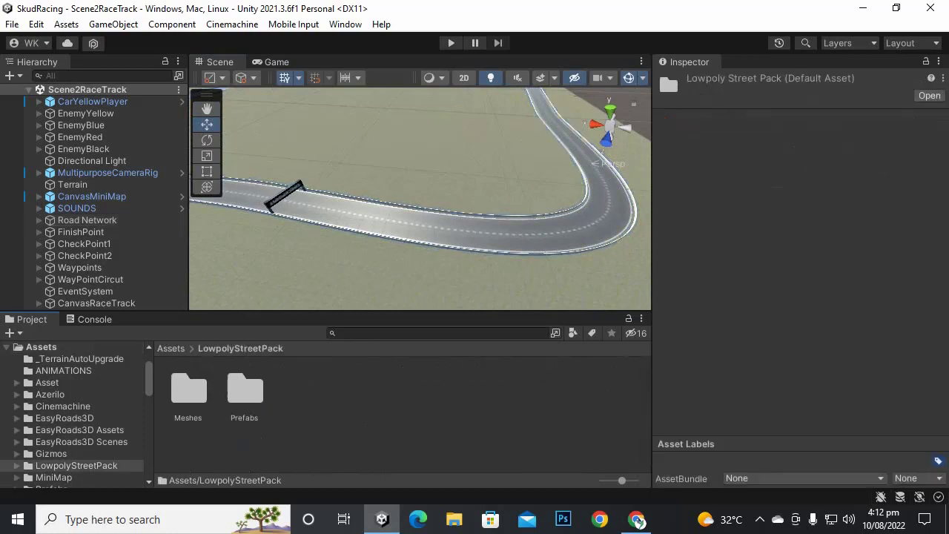
{"action": "double_click", "coordinate": [245, 388]}
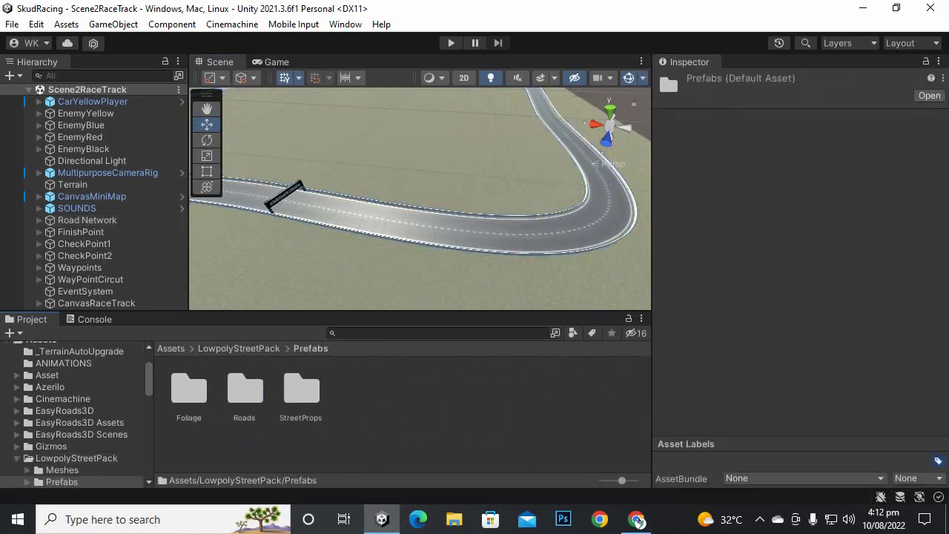
{"action": "left_click", "coordinate": [301, 390]}
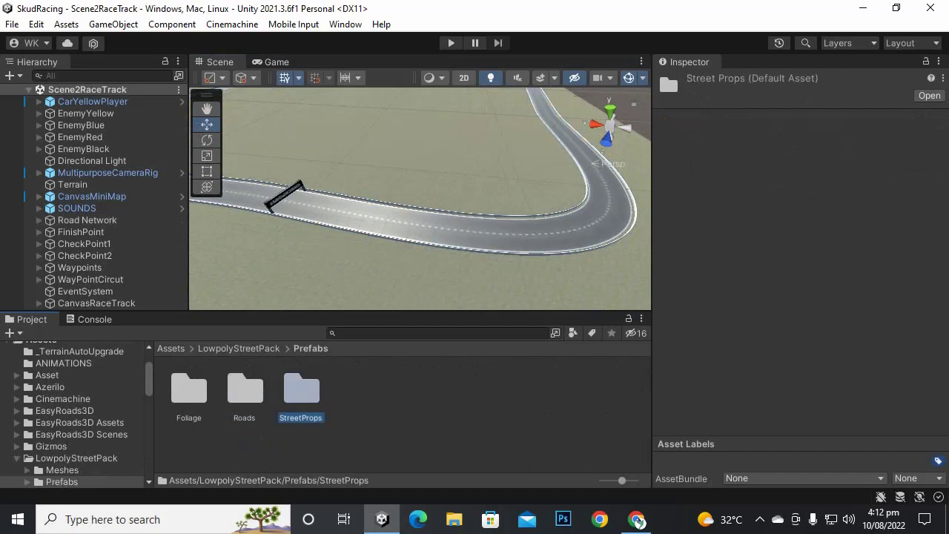
{"action": "left_click", "coordinate": [244, 389]}
{"action": "key", "text": "Left"}
{"action": "key", "text": "Right"}
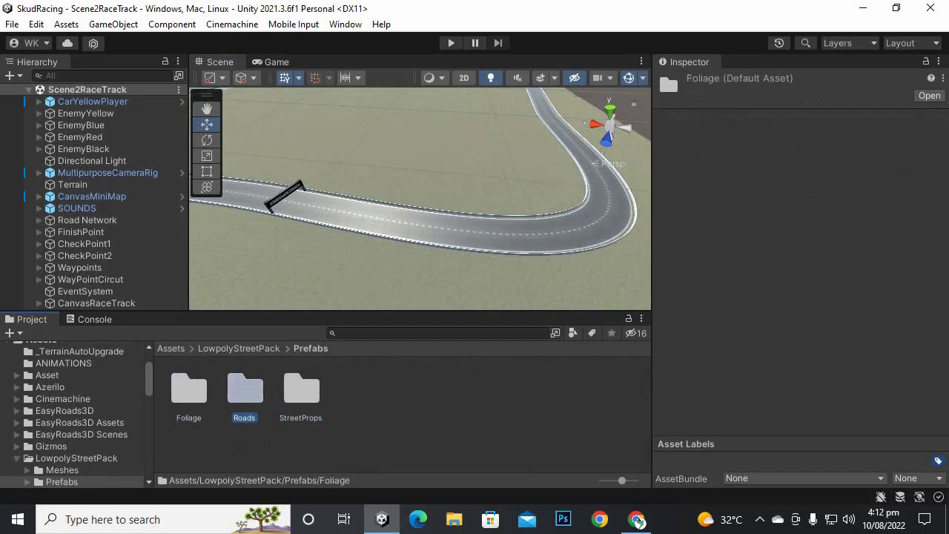
{"action": "key", "text": "Return"}
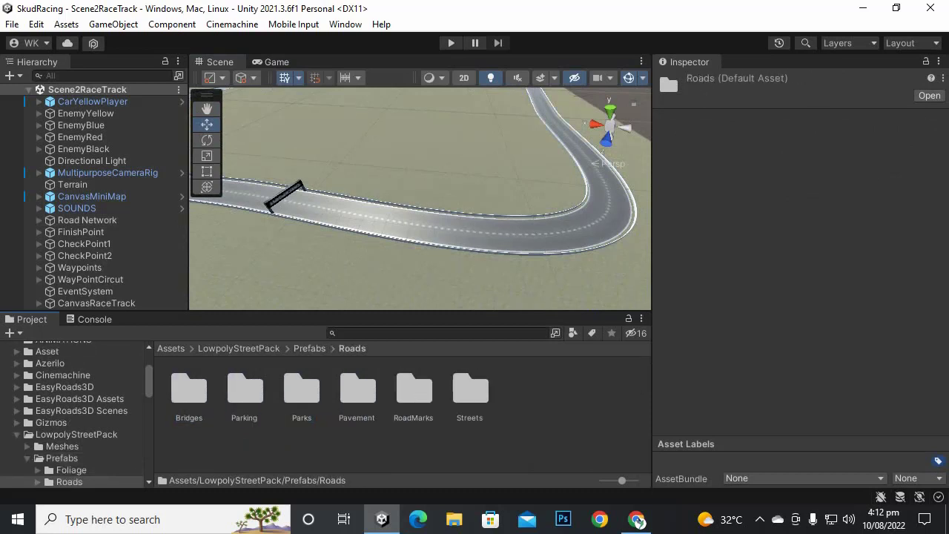
{"action": "double_click", "coordinate": [470, 389]}
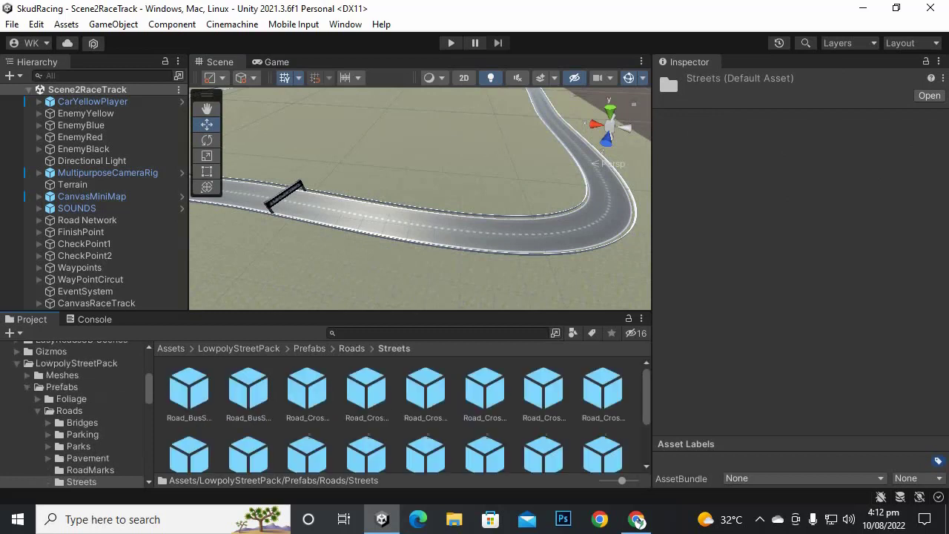
Place the Road_Turn_Double prefab on the terrain inside the track bend, at about X 133.4, Y 0, Z 381.6.
{"action": "scroll", "coordinate": [400, 415], "scroll_direction": "down", "scroll_amount": 1}
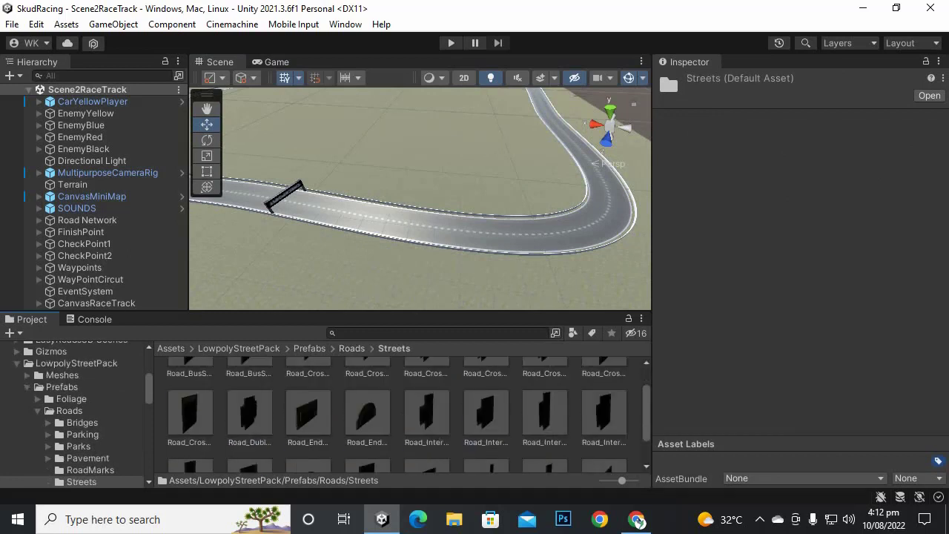
{"action": "scroll", "coordinate": [400, 415], "scroll_direction": "down", "scroll_amount": 1}
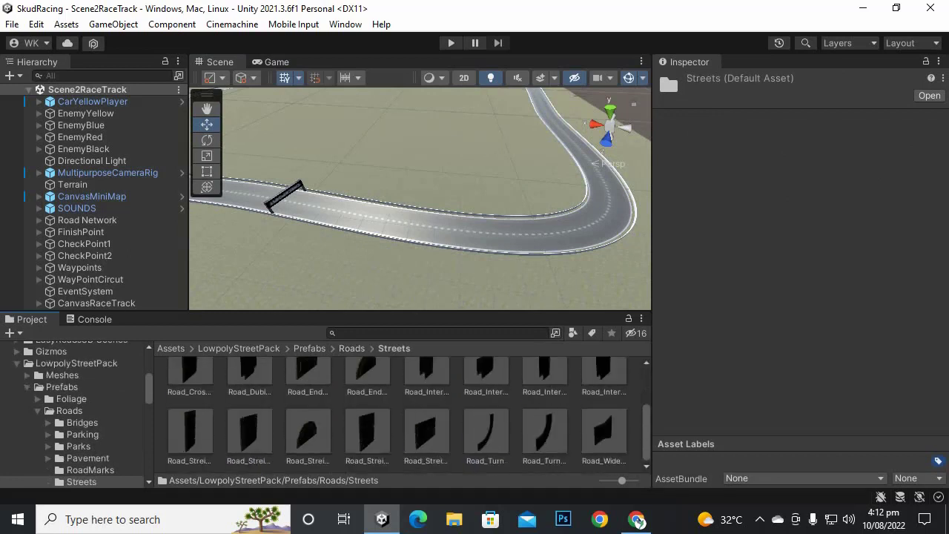
{"action": "left_click", "coordinate": [545, 432]}
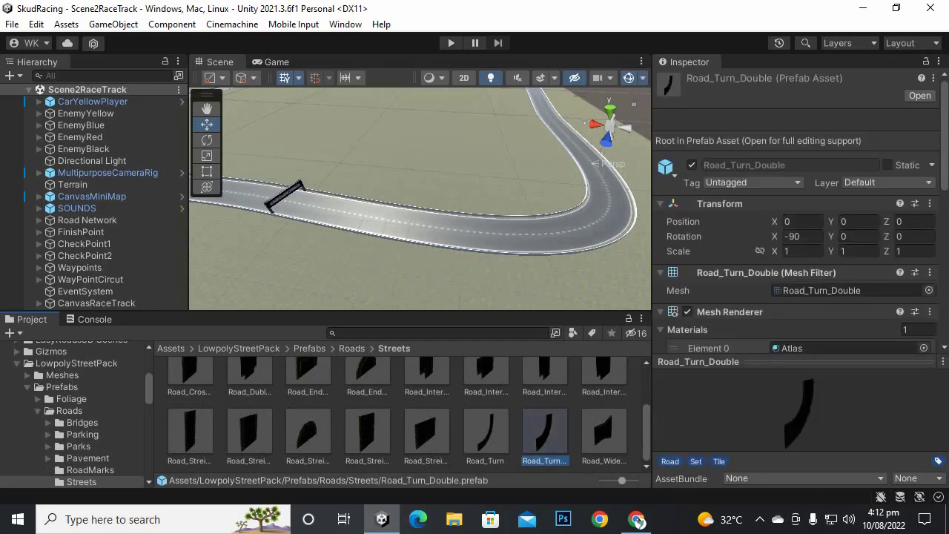
{"action": "left_click_drag", "start_coordinate": [545, 431], "coordinate": [443, 150]}
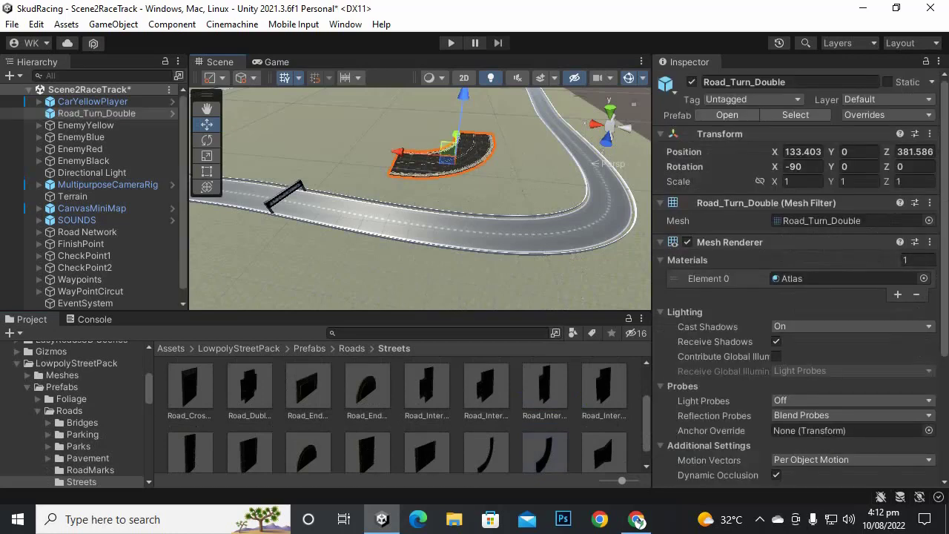
Place Road_Streight_Double_A beside the turn piece, and replace it with a Road_Streight_Double prefab near the track.
{"action": "scroll", "coordinate": [408, 415], "scroll_direction": "down", "scroll_amount": 1}
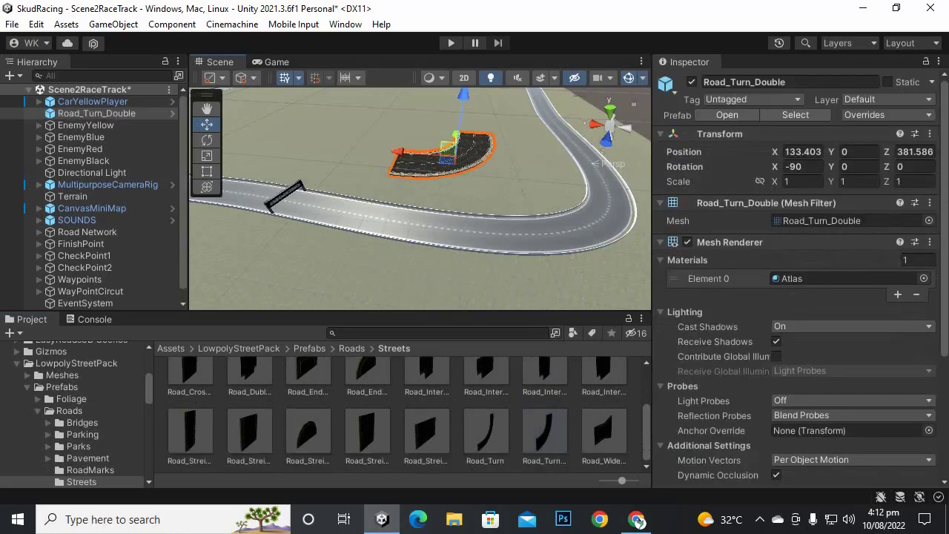
{"action": "left_click_drag", "start_coordinate": [427, 431], "coordinate": [363, 164]}
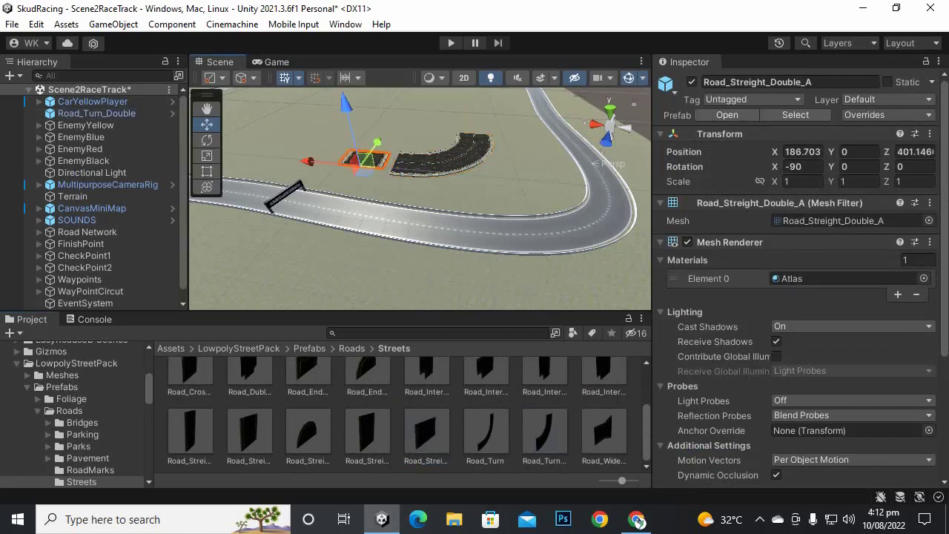
{"action": "scroll", "coordinate": [363, 163], "scroll_direction": "up", "scroll_amount": 2}
{"action": "left_click_drag", "start_coordinate": [79, 447], "coordinate": [97, 185]}
{"action": "left_click_drag", "start_coordinate": [368, 433], "coordinate": [439, 195]}
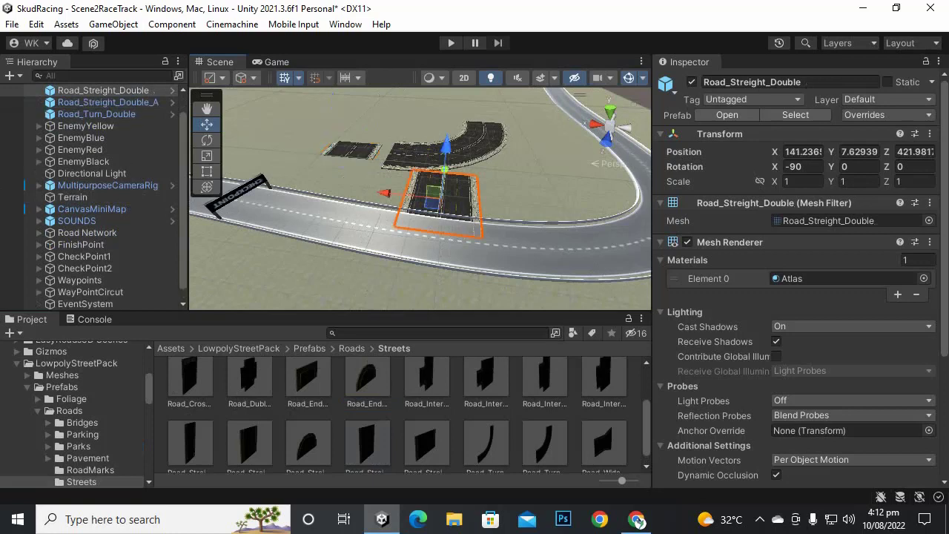
{"action": "left_click", "coordinate": [351, 151]}
{"action": "key", "text": "Delete"}
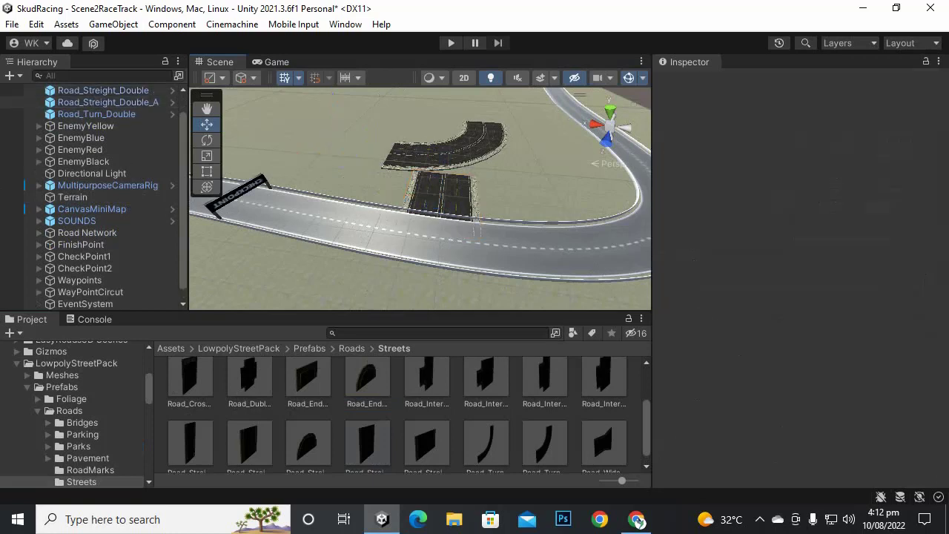
Move the Road_Streight_Double piece to the end of the turn piece, at about X 184.6, Y 0, Z 399.9.
{"action": "left_click", "coordinate": [440, 195]}
{"action": "scroll", "coordinate": [440, 196], "scroll_direction": "up", "scroll_amount": 3}
{"action": "scroll", "coordinate": [440, 196], "scroll_direction": "up", "scroll_amount": 2}
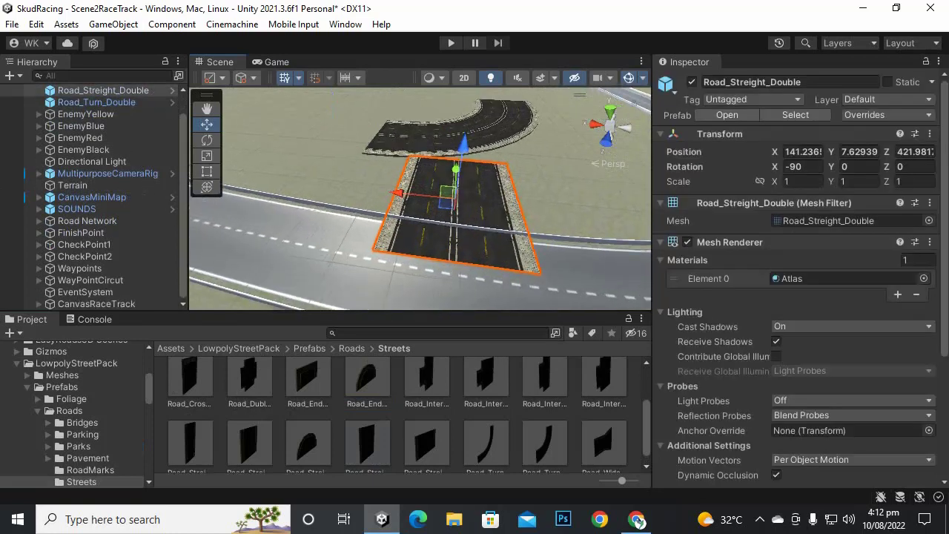
{"action": "left_click_drag", "start_coordinate": [398, 193], "coordinate": [222, 175]}
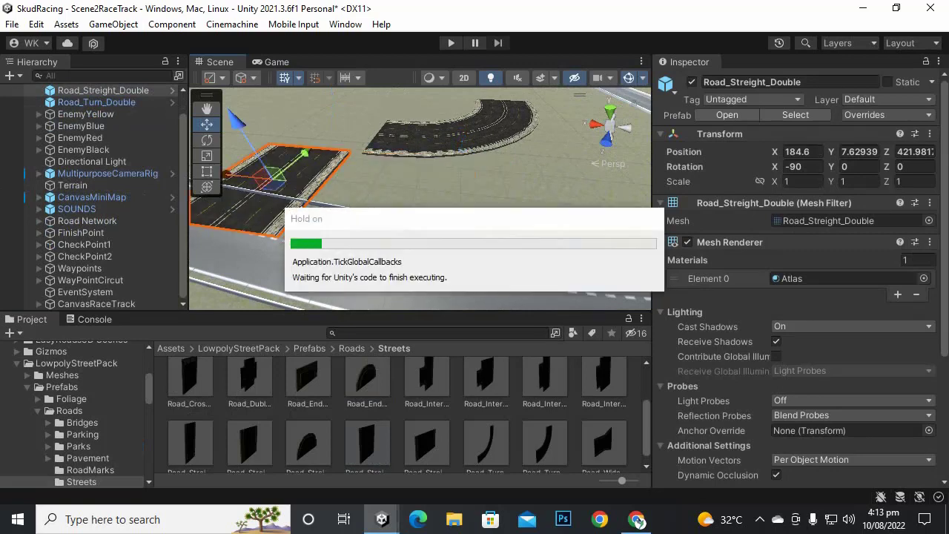
{"action": "left_click_drag", "start_coordinate": [460, 163], "coordinate": [349, 274], "text": "alt"}
{"action": "left_click_drag", "start_coordinate": [474, 185], "coordinate": [224, 188], "text": "alt"}
{"action": "left_click_drag", "start_coordinate": [425, 132], "coordinate": [503, 155]}
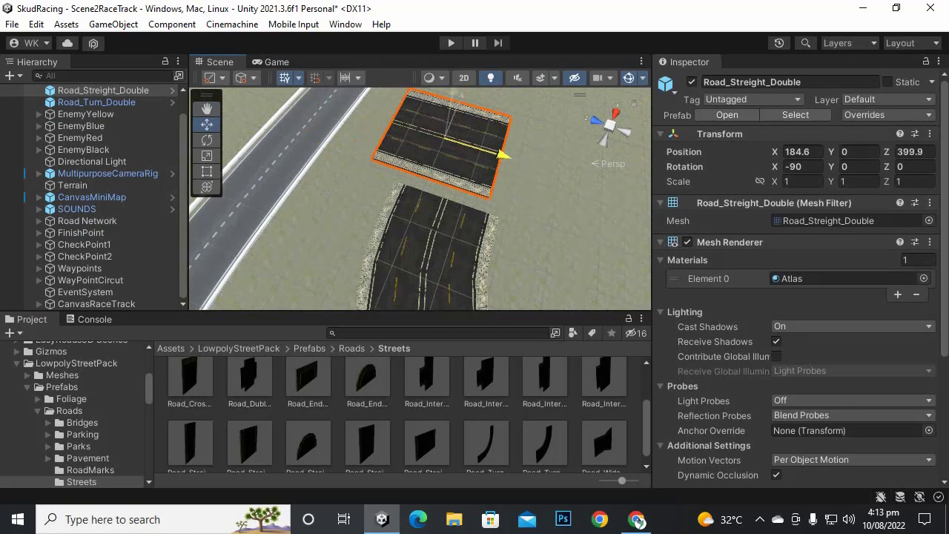
Rotate the Road_Streight_Double piece to line up with the turn piece, setting its Z rotation to 90.
{"action": "key", "text": "e"}
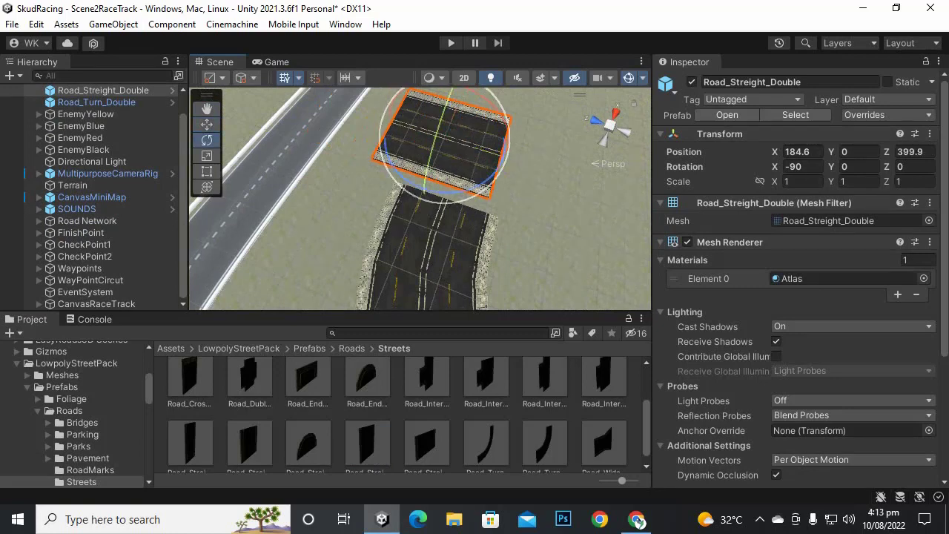
{"action": "left_click_drag", "start_coordinate": [491, 169], "coordinate": [498, 134]}
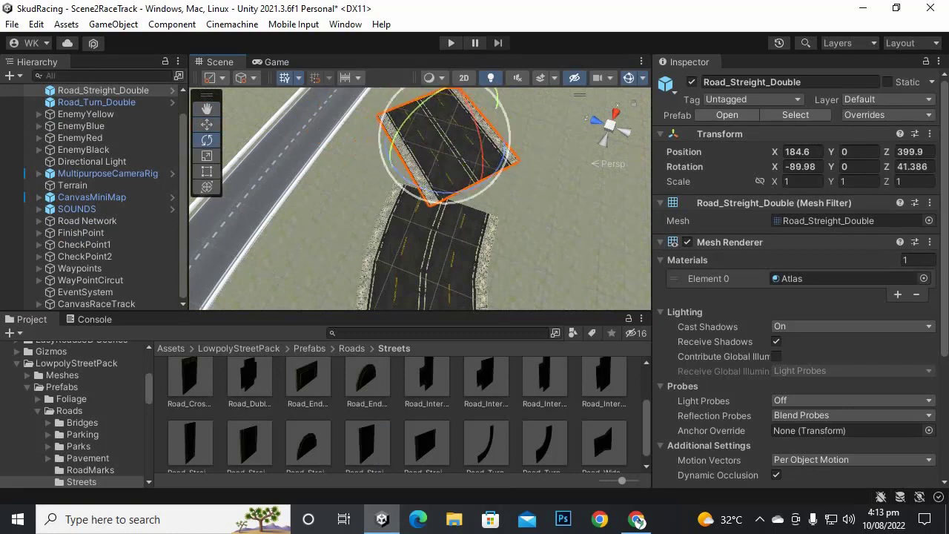
{"action": "left_click", "coordinate": [911, 166]}
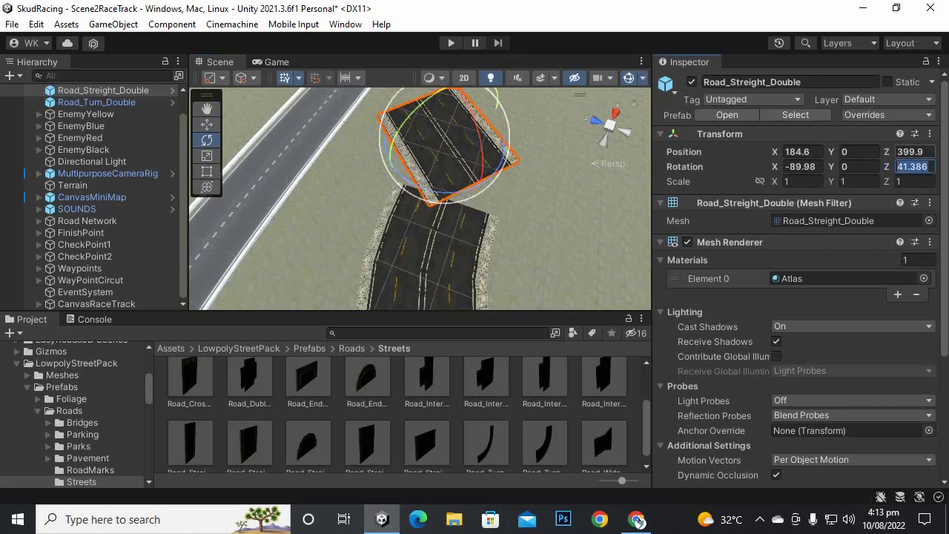
{"action": "type", "text": "90"}
{"action": "key", "text": "Return"}
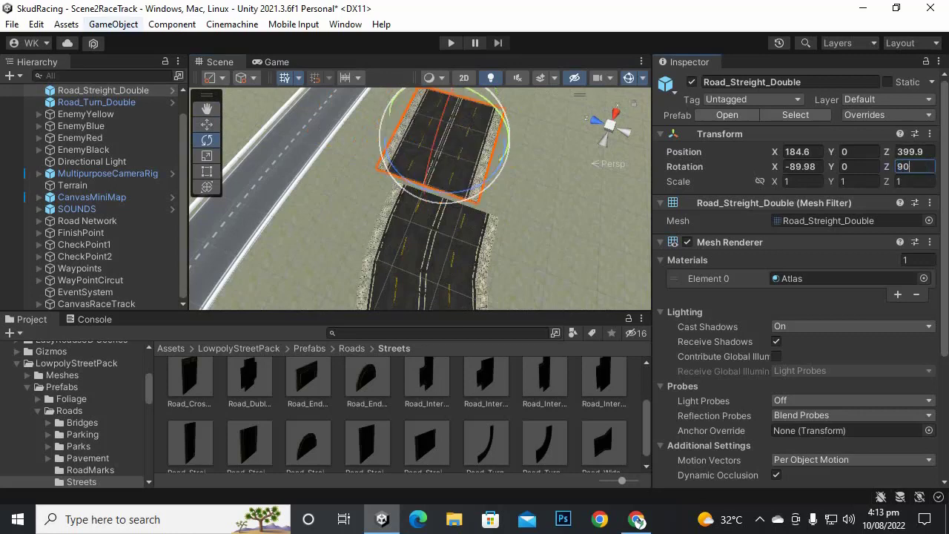
Move the Road_Streight_Double piece flush against the end of the turn piece, at about X 182.1, Z 394.3.
{"action": "key", "text": "w"}
{"action": "scroll", "coordinate": [420, 199], "scroll_direction": "up", "scroll_amount": 8}
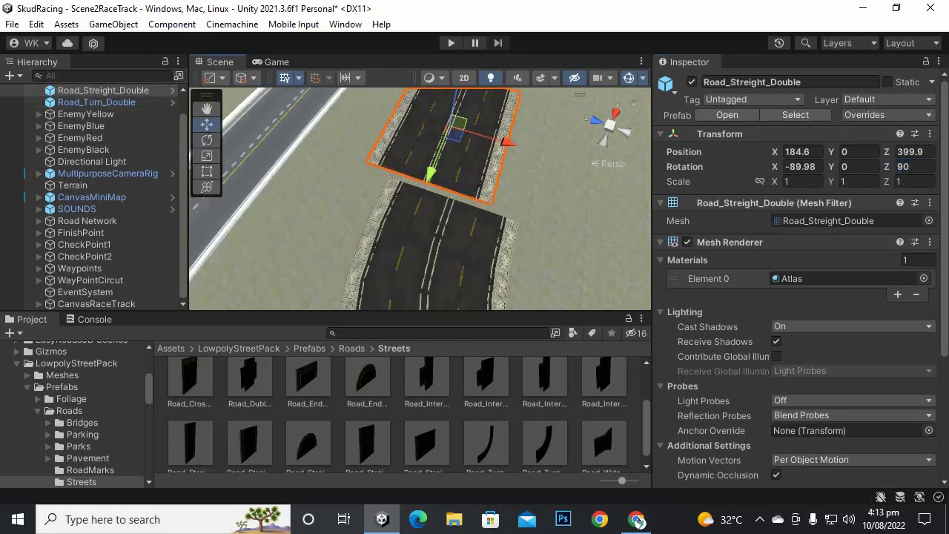
{"action": "left_click_drag", "start_coordinate": [510, 124], "coordinate": [546, 133]}
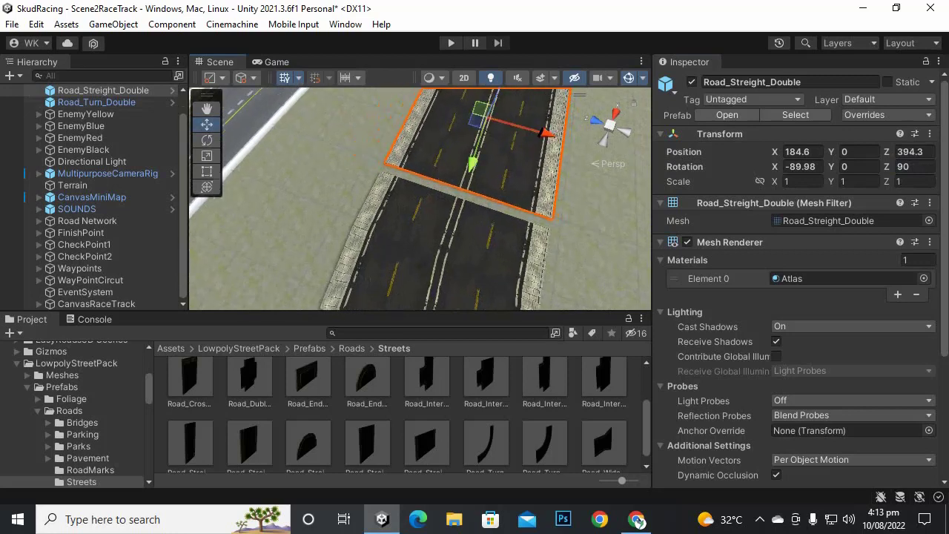
{"action": "scroll", "coordinate": [482, 178], "scroll_direction": "down", "scroll_amount": 4}
{"action": "left_click_drag", "start_coordinate": [482, 178], "coordinate": [322, 122], "text": "alt"}
{"action": "left_click_drag", "start_coordinate": [479, 235], "coordinate": [468, 238]}
{"action": "scroll", "coordinate": [468, 238], "scroll_direction": "down", "scroll_amount": 3}
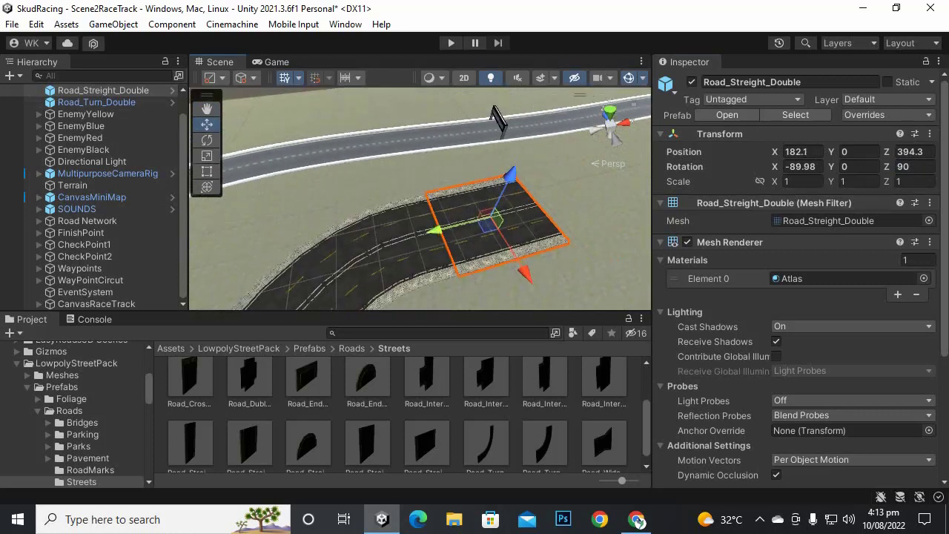
Examine the joint between the straight and turn road pieces, close up and from a distance.
{"action": "left_click", "coordinate": [552, 276]}
{"action": "scroll", "coordinate": [552, 275], "scroll_direction": "up", "scroll_amount": 5}
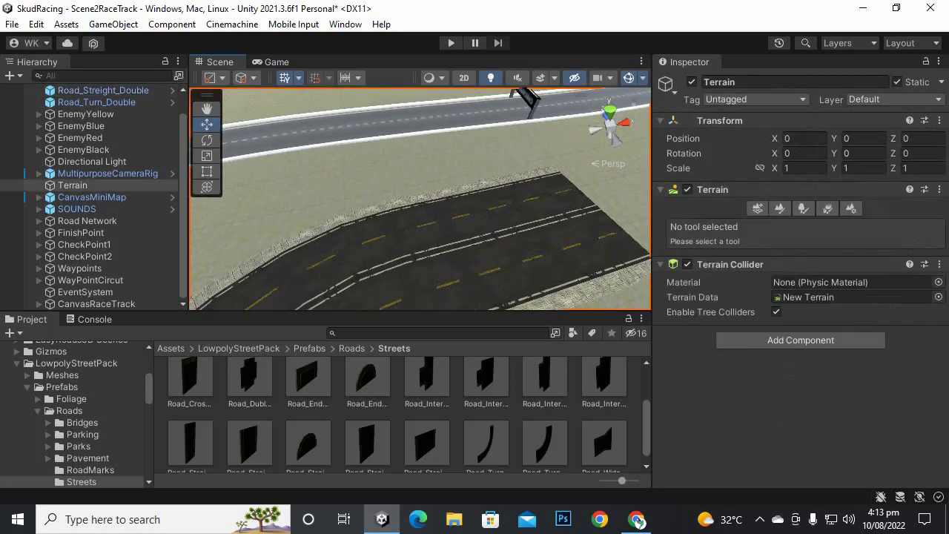
{"action": "middle_click_drag", "start_coordinate": [552, 259], "coordinate": [491, 191]}
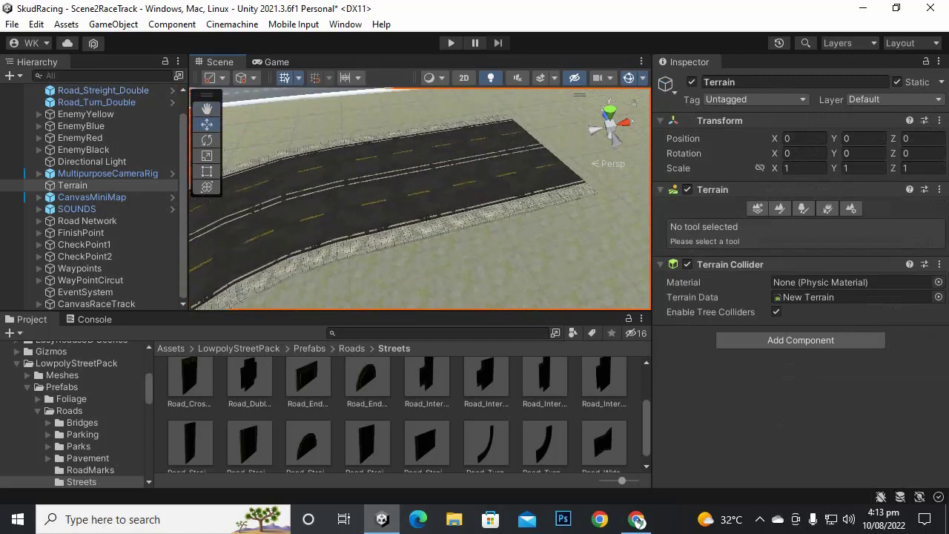
{"action": "left_click", "coordinate": [490, 190]}
{"action": "left_click", "coordinate": [352, 194]}
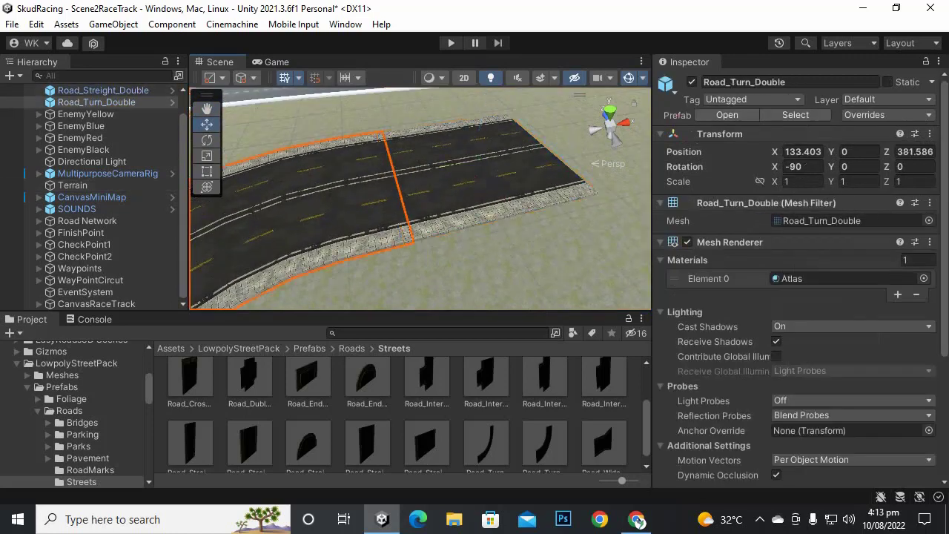
{"action": "left_click", "coordinate": [468, 177]}
{"action": "scroll", "coordinate": [468, 176], "scroll_direction": "down", "scroll_amount": 7}
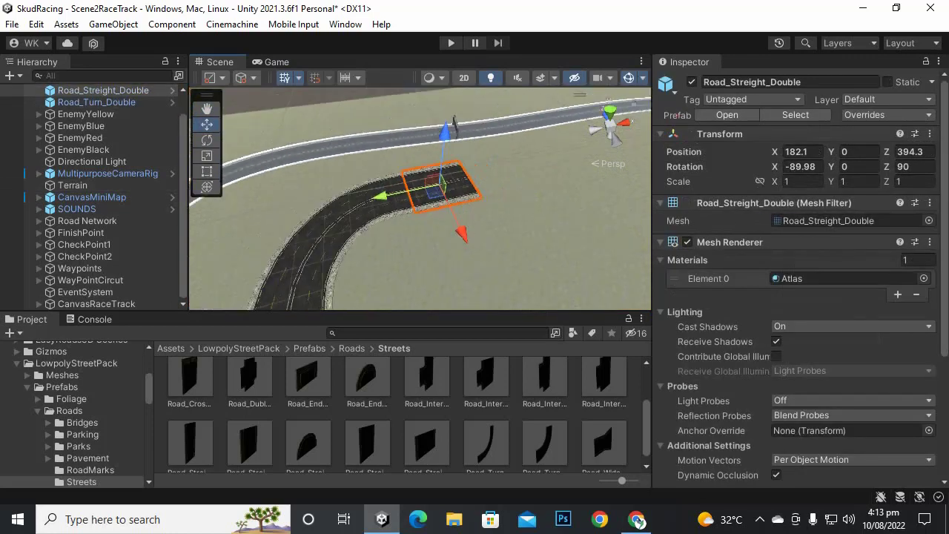
{"action": "scroll", "coordinate": [469, 176], "scroll_direction": "down", "scroll_amount": 3}
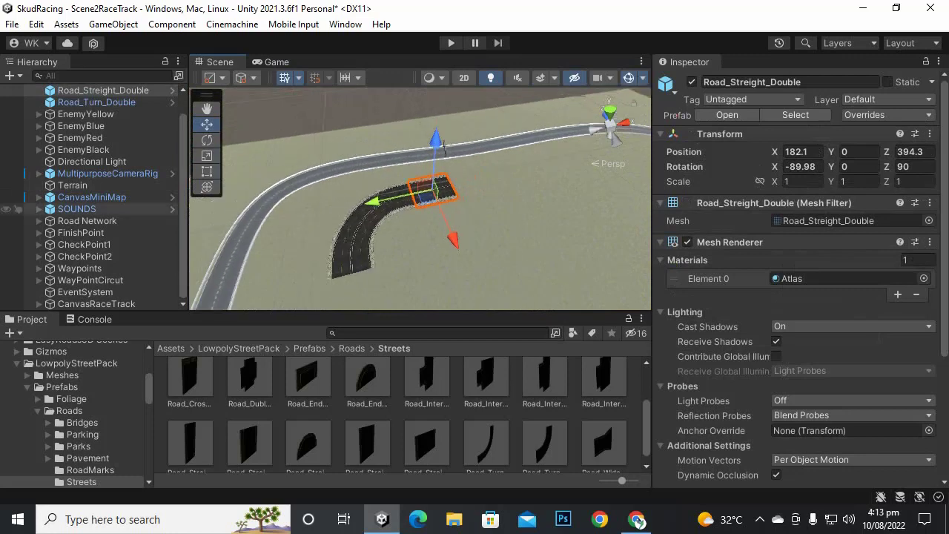
Create an empty game object in the scene and name it LowpolyRoad.
{"action": "scroll", "coordinate": [111, 186], "scroll_direction": "up", "scroll_amount": 1}
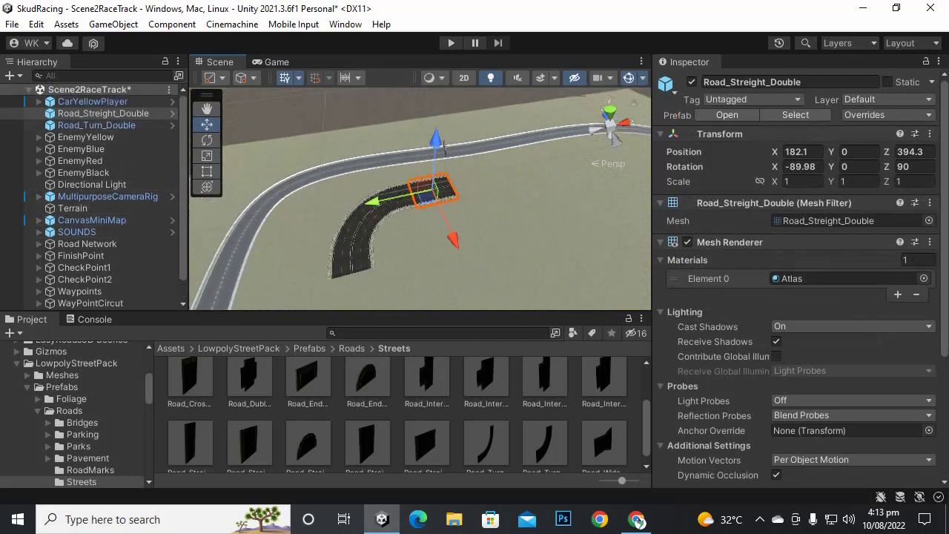
{"action": "left_click", "coordinate": [13, 75]}
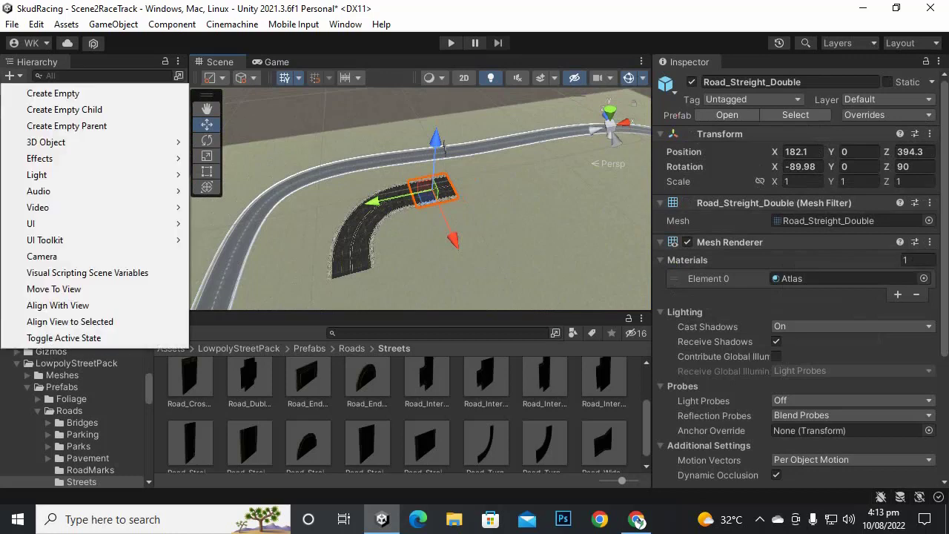
{"action": "left_click", "coordinate": [53, 93]}
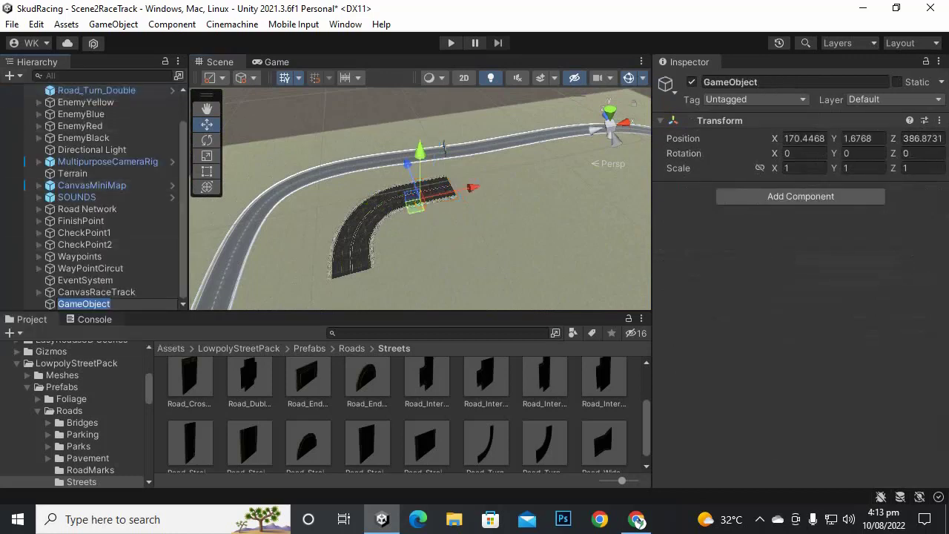
{"action": "type", "text": "Lo"}
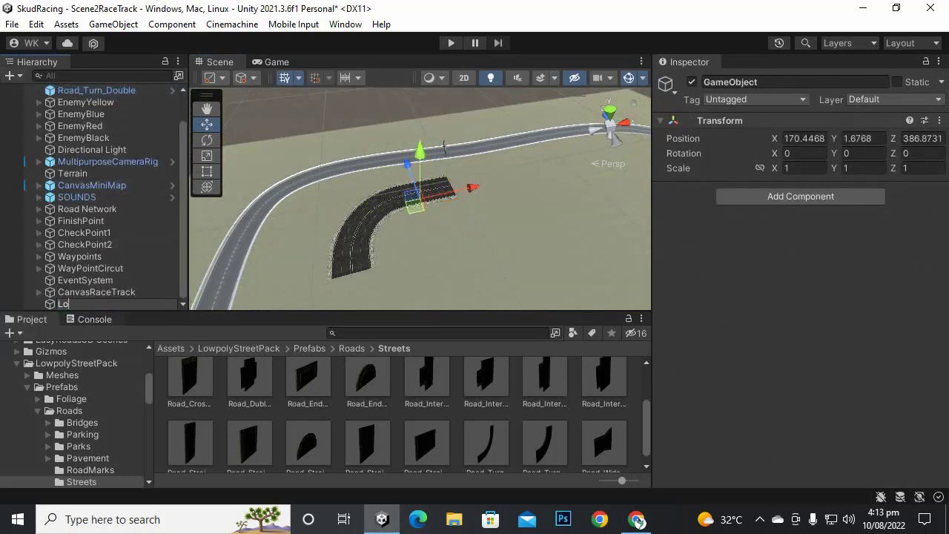
{"action": "type", "text": "wpolyRoad"}
{"action": "key", "text": "Return"}
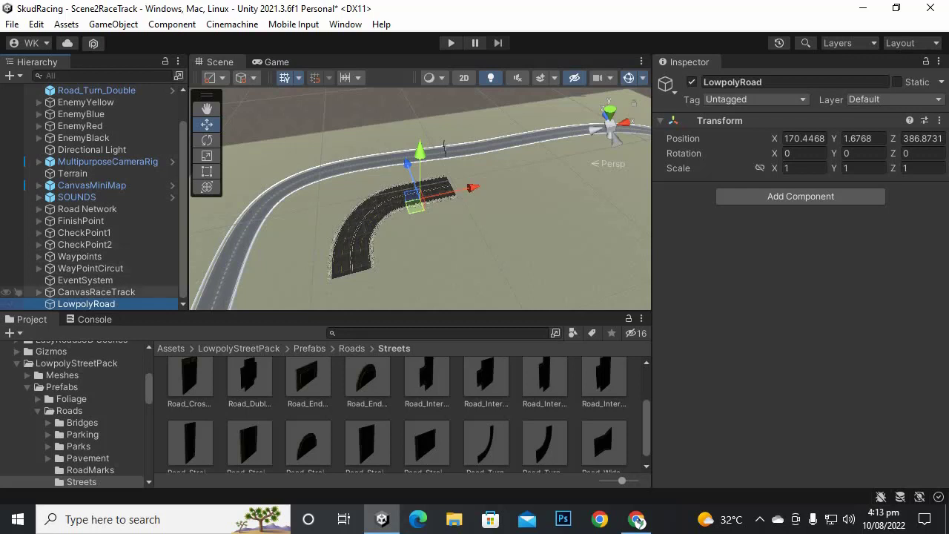
Make Road_Turn_Double and Road_Streight_Double children of the LowpolyRoad object.
{"action": "left_click", "coordinate": [97, 90]}
{"action": "scroll", "coordinate": [96, 126], "scroll_direction": "up", "scroll_amount": 1}
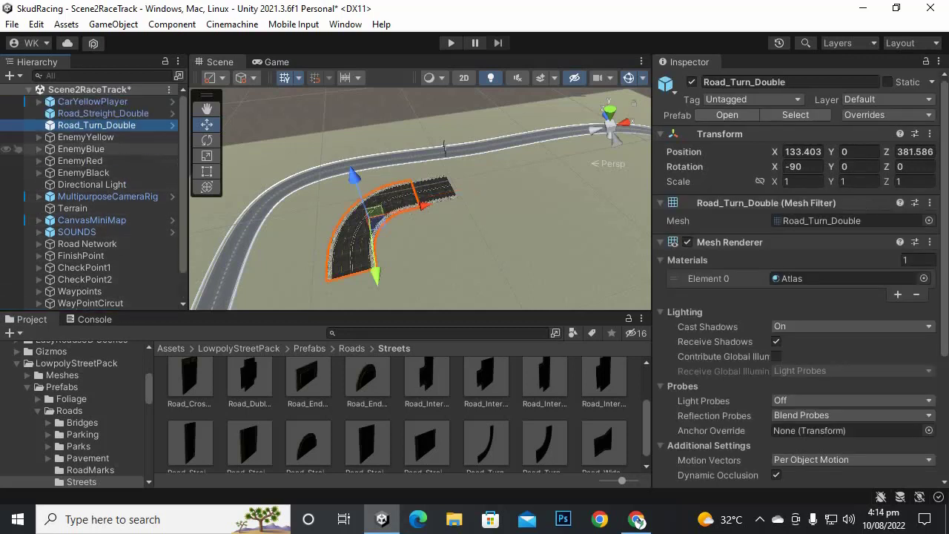
{"action": "left_click", "coordinate": [96, 114], "text": "ctrl"}
{"action": "scroll", "coordinate": [96, 138], "scroll_direction": "down", "scroll_amount": 1}
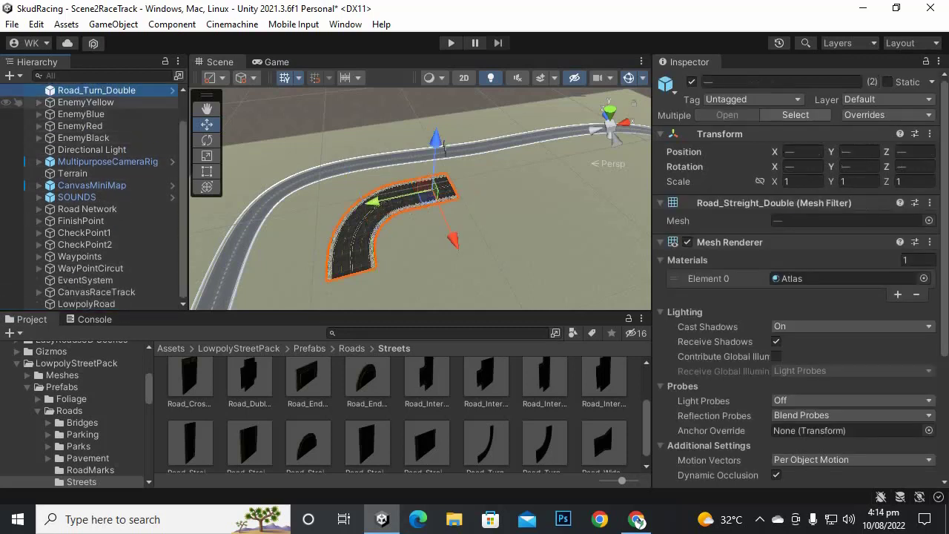
{"action": "left_click_drag", "start_coordinate": [93, 309], "coordinate": [93, 304]}
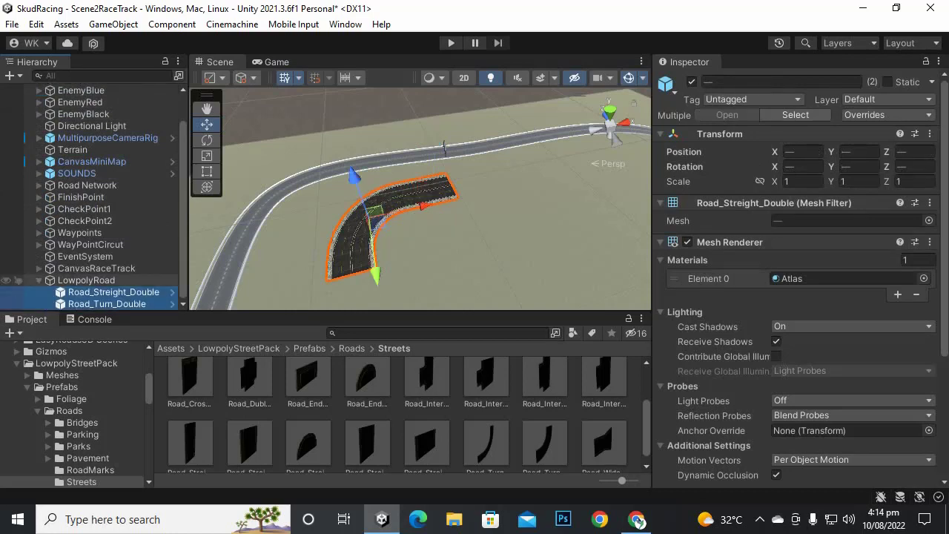
Move the LowpolyRoad group over the bend of the existing track, at about X 110, Z 426.8.
{"action": "left_click", "coordinate": [86, 280]}
{"action": "scroll", "coordinate": [427, 187], "scroll_direction": "down", "scroll_amount": 3}
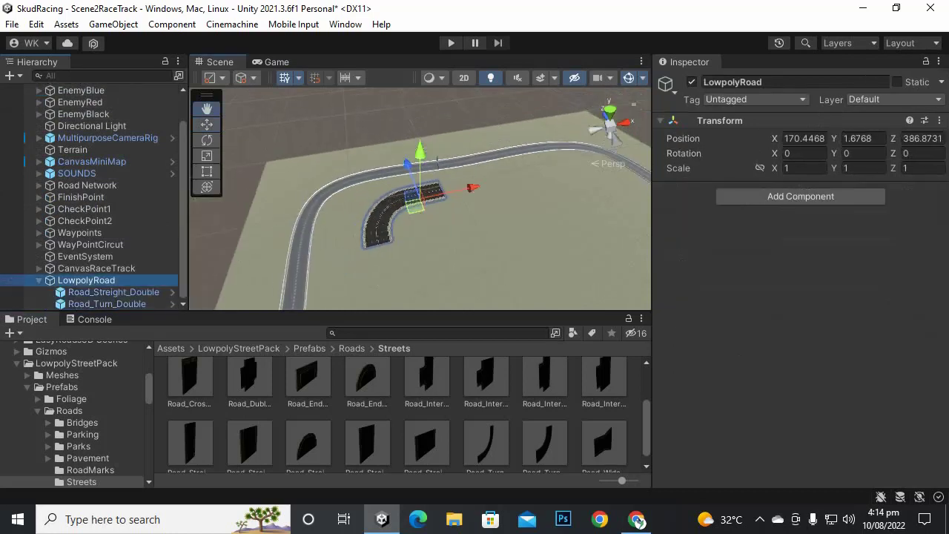
{"action": "middle_click_drag", "start_coordinate": [437, 161], "coordinate": [438, 143]}
{"action": "left_click_drag", "start_coordinate": [472, 168], "coordinate": [438, 174]}
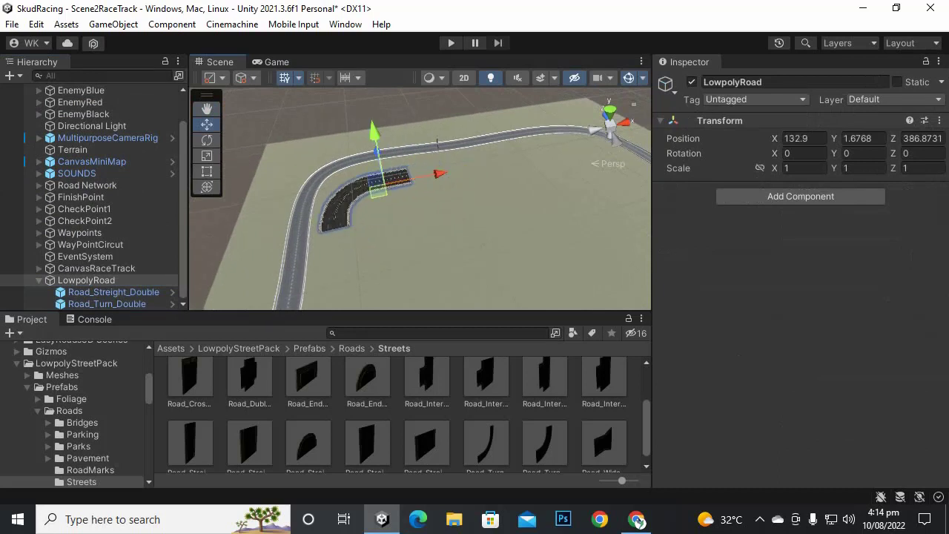
{"action": "left_click_drag", "start_coordinate": [376, 152], "coordinate": [372, 132]}
{"action": "left_click_drag", "start_coordinate": [435, 150], "coordinate": [416, 134]}
{"action": "scroll", "coordinate": [416, 132], "scroll_direction": "up", "scroll_amount": 2}
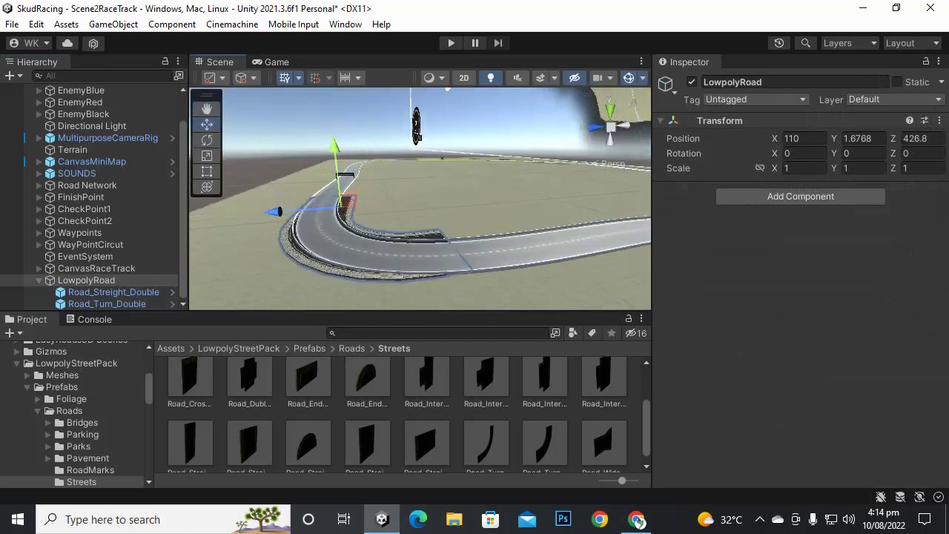
Raise the LowpolyRoad group above the existing track surface, to about Y 5.7.
{"action": "left_click_drag", "start_coordinate": [335, 146], "coordinate": [334, 139]}
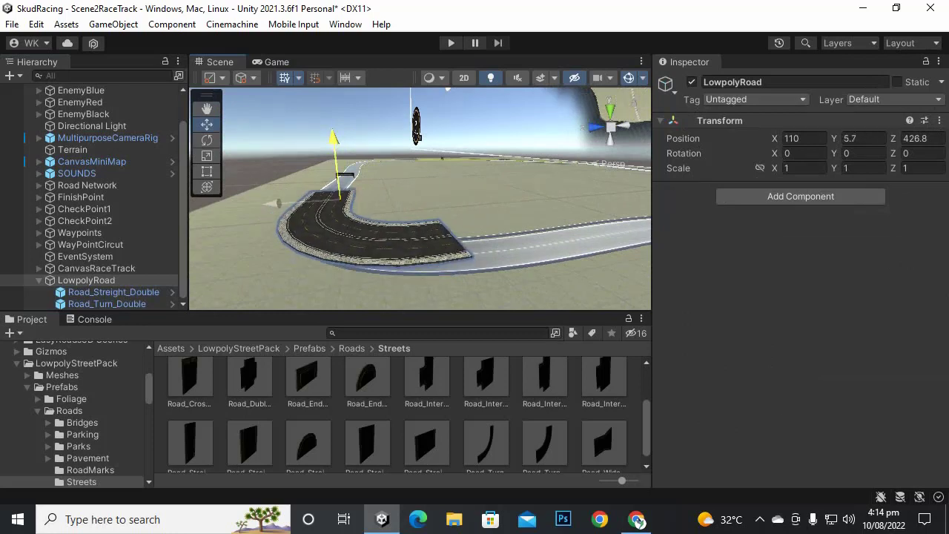
{"action": "left_click_drag", "start_coordinate": [442, 158], "coordinate": [530, 164], "text": "alt"}
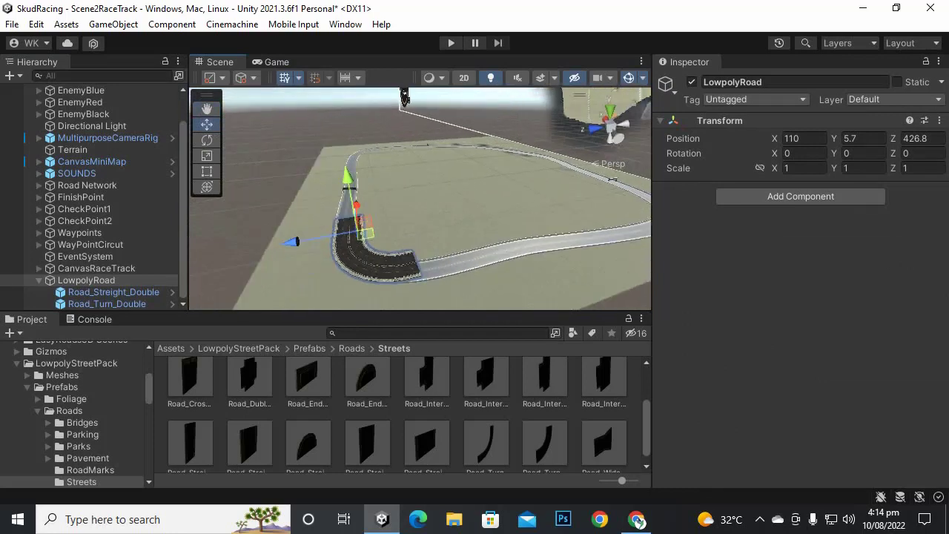
{"action": "left_click_drag", "start_coordinate": [445, 200], "coordinate": [411, 206], "text": "alt"}
{"action": "middle_click_drag", "start_coordinate": [355, 230], "coordinate": [419, 208]}
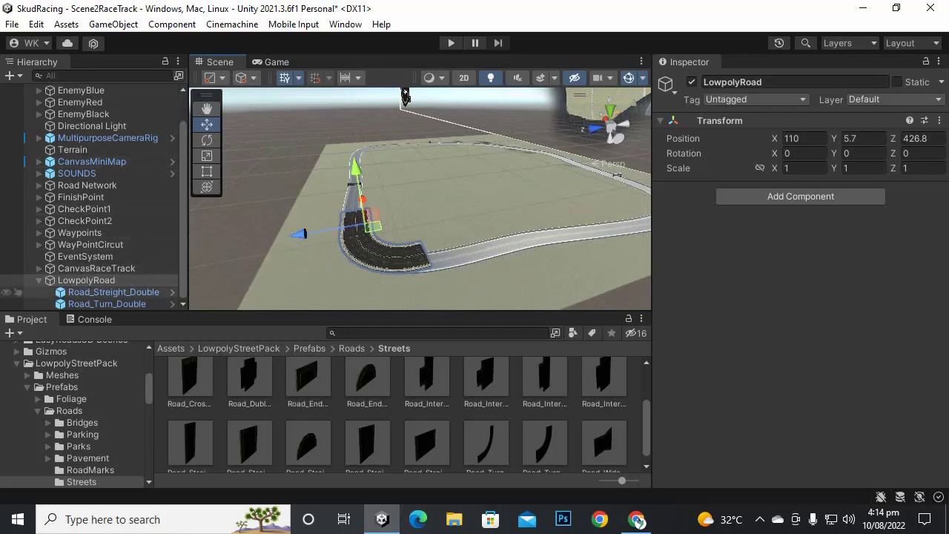
Duplicate Road_Streight_Double, move the copy near the turn's other end at about X -34.3, Z -49.9, and set its Z rotation to 0.
{"action": "left_click", "coordinate": [111, 304]}
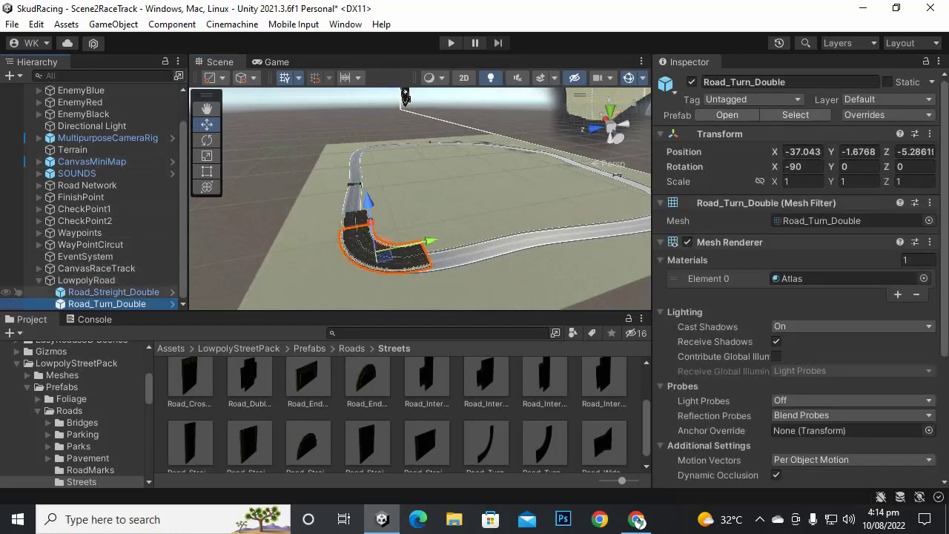
{"action": "left_click", "coordinate": [111, 292]}
{"action": "key", "text": "ctrl+d"}
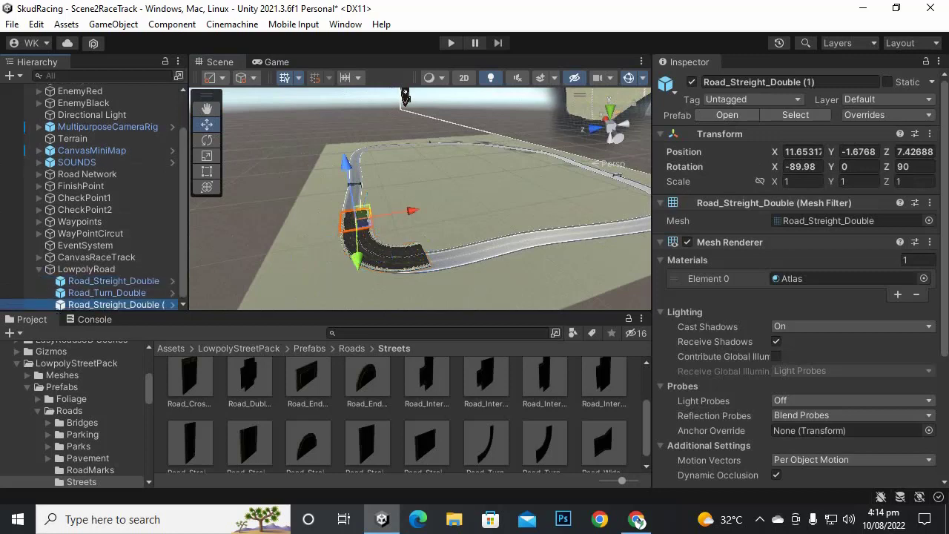
{"action": "left_click_drag", "start_coordinate": [409, 210], "coordinate": [430, 239]}
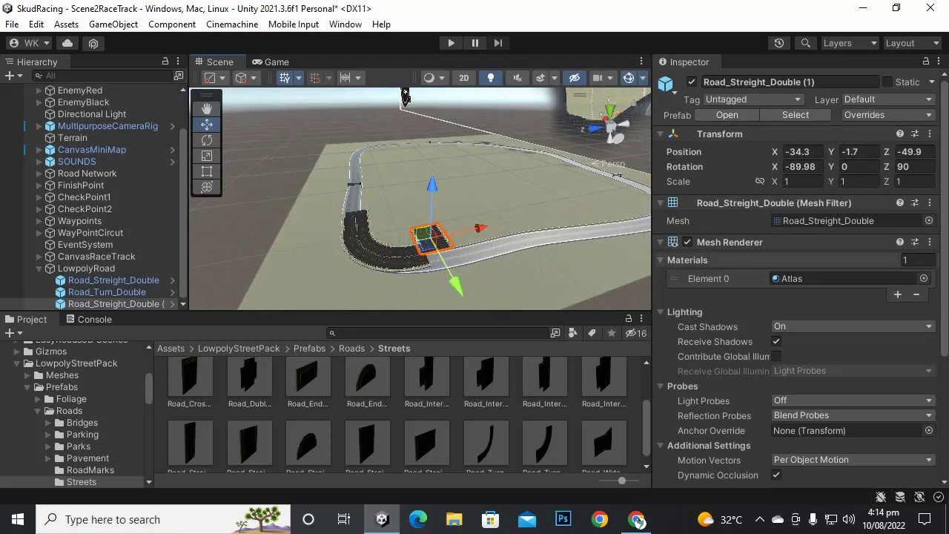
{"action": "left_click", "coordinate": [915, 166]}
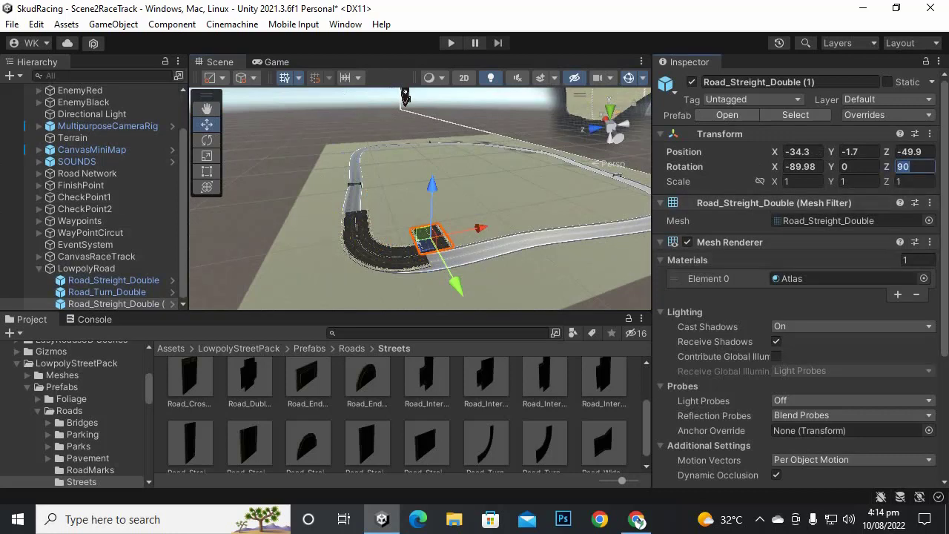
{"action": "type", "text": "0"}
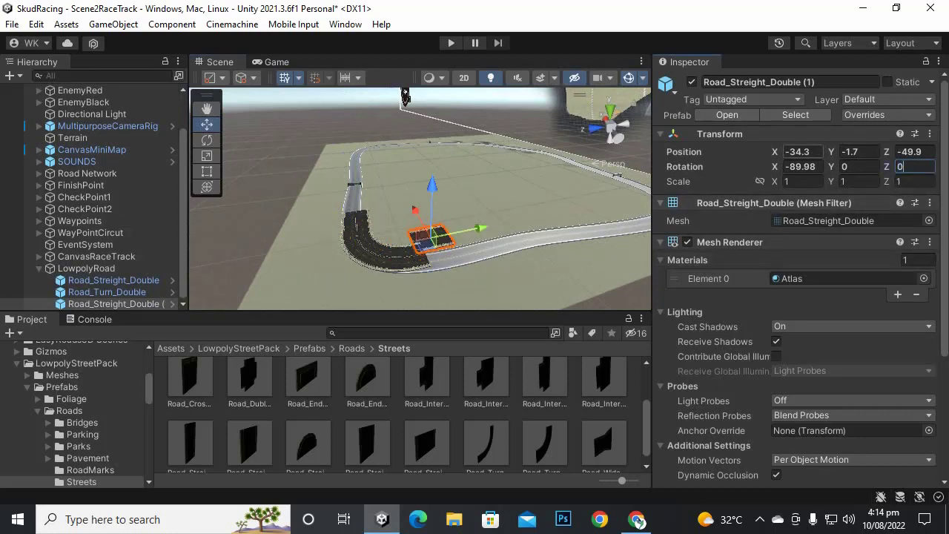
Shift the duplicated straight piece sideways to line up with the turn piece's lanes, at about X -49.7.
{"action": "key", "text": "alt"}
{"action": "left_click_drag", "start_coordinate": [326, 171], "coordinate": [593, 248], "text": "alt"}
{"action": "scroll", "coordinate": [474, 200], "scroll_direction": "up", "scroll_amount": 5}
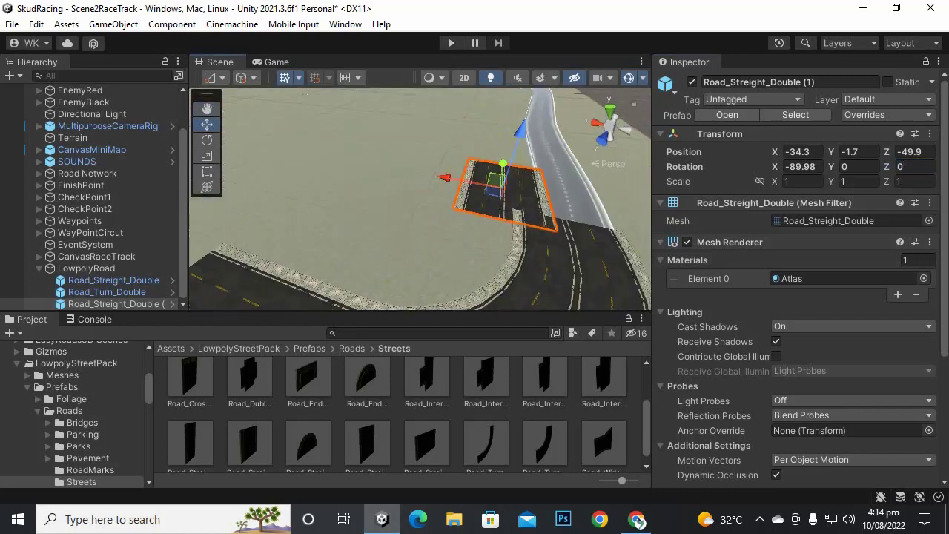
{"action": "left_click_drag", "start_coordinate": [445, 180], "coordinate": [245, 174]}
{"action": "scroll", "coordinate": [493, 188], "scroll_direction": "down", "scroll_amount": 5}
{"action": "scroll", "coordinate": [438, 199], "scroll_direction": "up", "scroll_amount": 5}
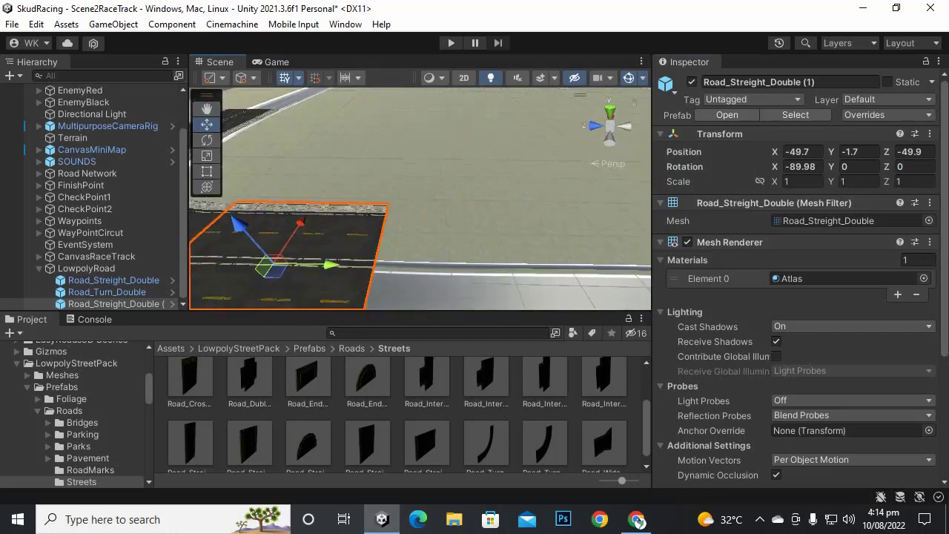
Adjust the duplicated straight piece along the road so it meets the turn piece's end, at about Z -51.7.
{"action": "scroll", "coordinate": [437, 199], "scroll_direction": "down", "scroll_amount": 5}
{"action": "middle_click_drag", "start_coordinate": [475, 215], "coordinate": [293, 165]}
{"action": "scroll", "coordinate": [421, 199], "scroll_direction": "down", "scroll_amount": 5}
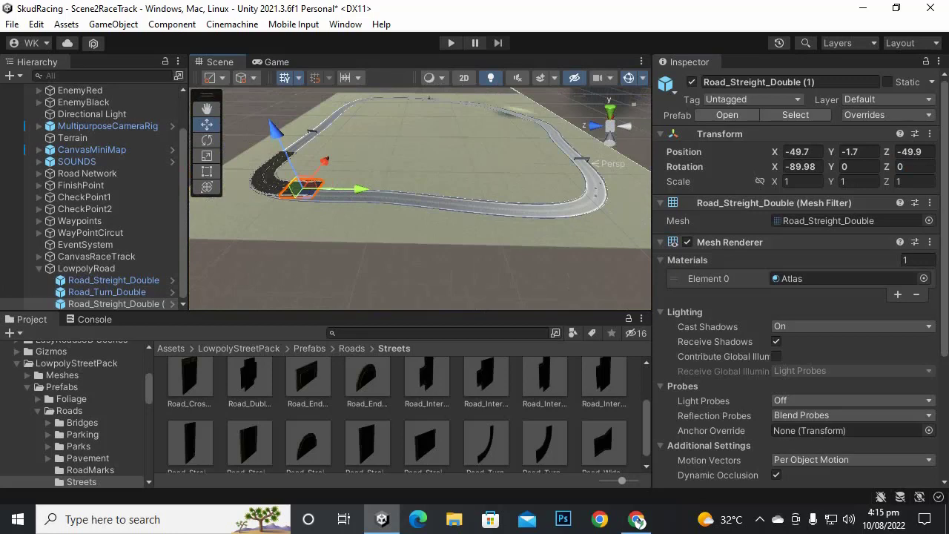
{"action": "key", "text": "f"}
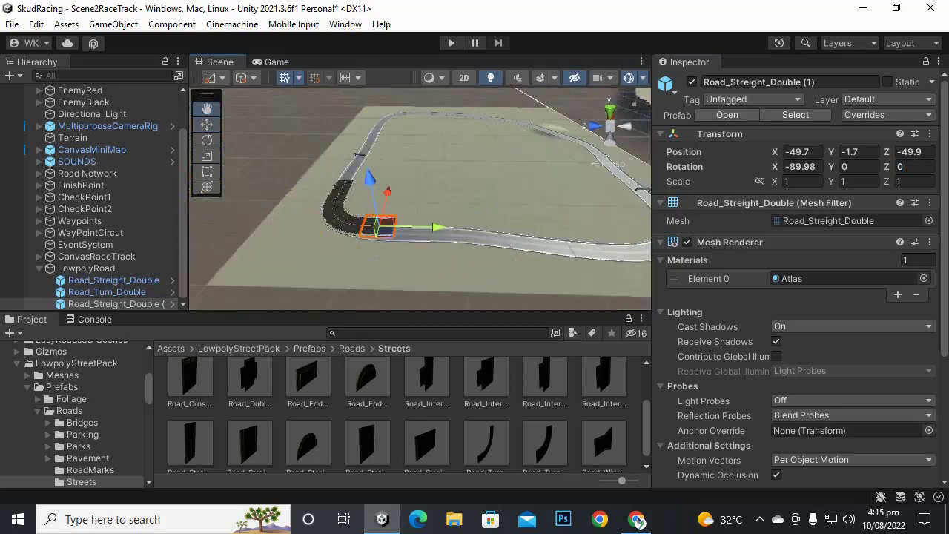
{"action": "middle_click_drag", "start_coordinate": [489, 236], "coordinate": [416, 204]}
{"action": "scroll", "coordinate": [416, 205], "scroll_direction": "up", "scroll_amount": 4}
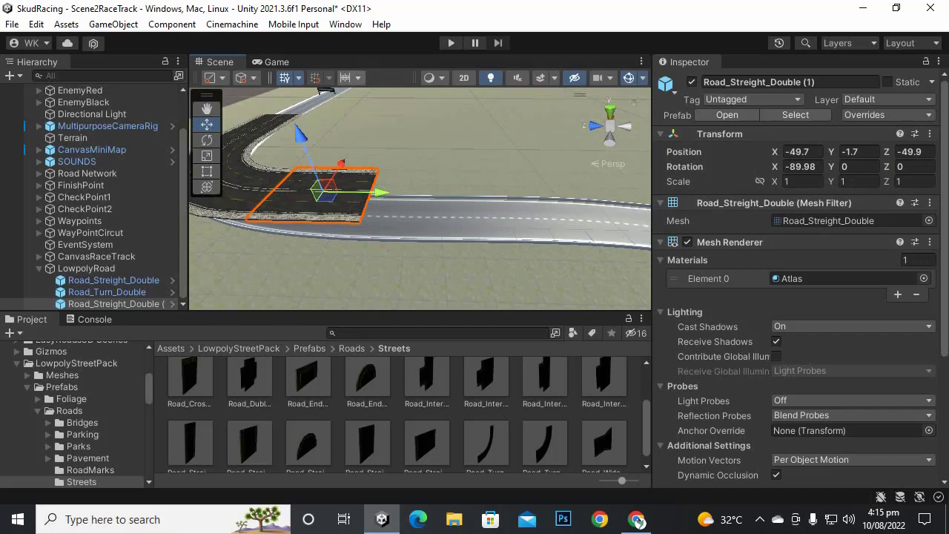
{"action": "scroll", "coordinate": [415, 205], "scroll_direction": "down", "scroll_amount": 5}
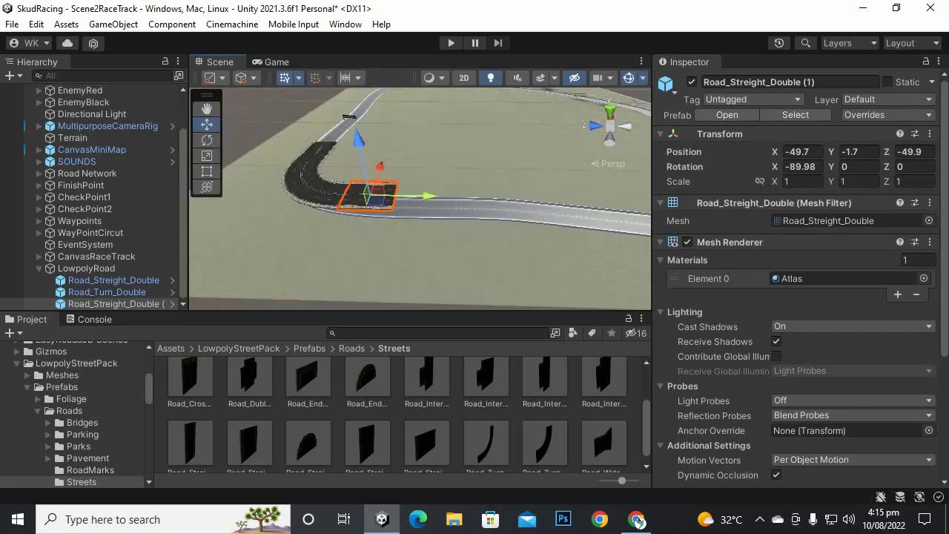
{"action": "scroll", "coordinate": [415, 205], "scroll_direction": "up", "scroll_amount": 5}
{"action": "middle_click_drag", "start_coordinate": [319, 197], "coordinate": [504, 252]}
{"action": "scroll", "coordinate": [504, 252], "scroll_direction": "up", "scroll_amount": 2}
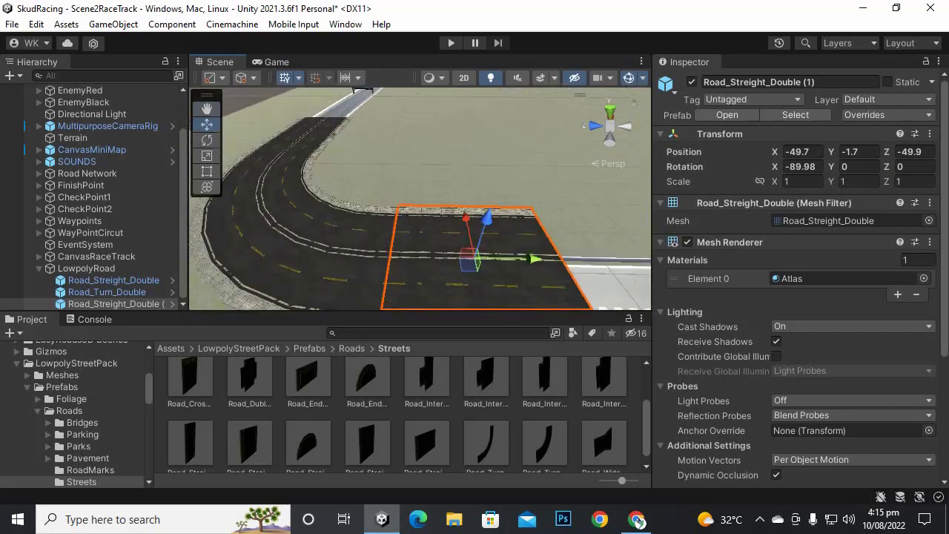
{"action": "mouse_move", "coordinate": [541, 266]}
{"action": "left_mouse_down"}
{"action": "mouse_move", "coordinate": [585, 267]}
{"action": "mouse_move", "coordinate": [555, 266]}
{"action": "left_mouse_up"}
{"action": "scroll", "coordinate": [554, 267], "scroll_direction": "down", "scroll_amount": 5}
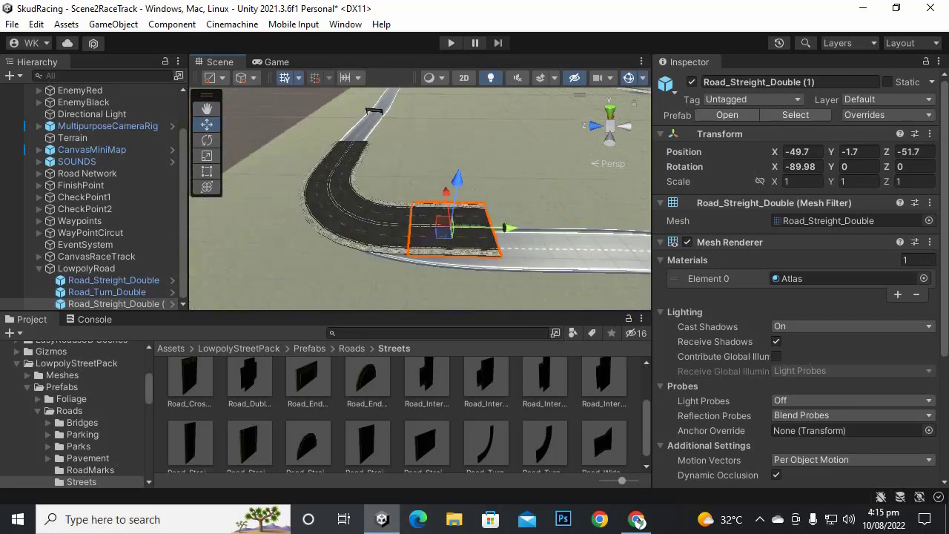
Try placing a joint copy of both straight pieces and the turn piece farther along the track, and undo the last move.
{"action": "scroll", "coordinate": [419, 198], "scroll_direction": "down", "scroll_amount": 3}
{"action": "middle_click_drag", "start_coordinate": [445, 223], "coordinate": [408, 225]}
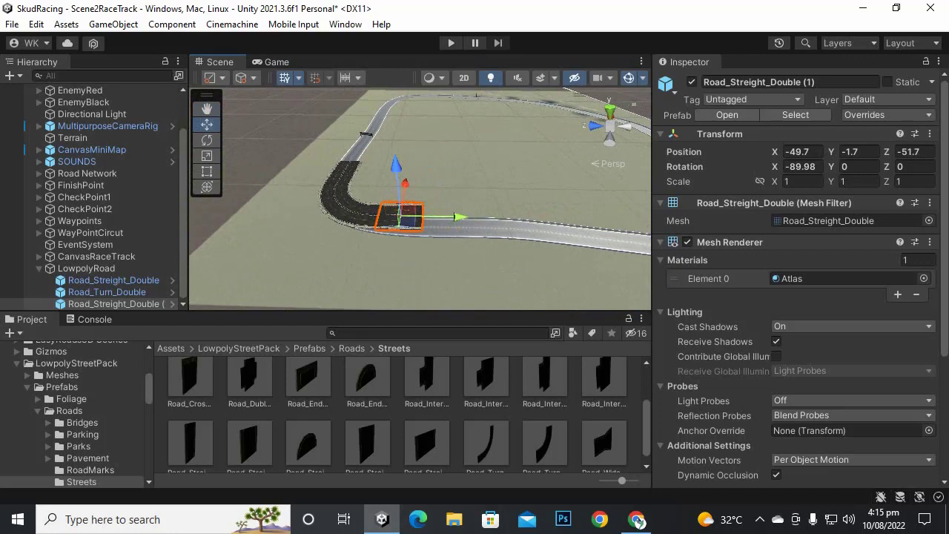
{"action": "left_click", "coordinate": [359, 212]}
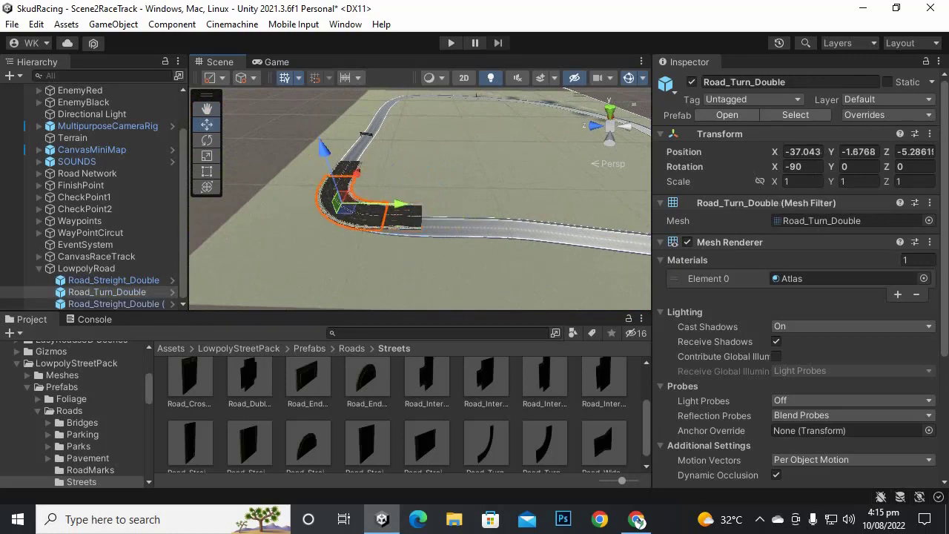
{"action": "left_click", "coordinate": [351, 164], "text": "ctrl"}
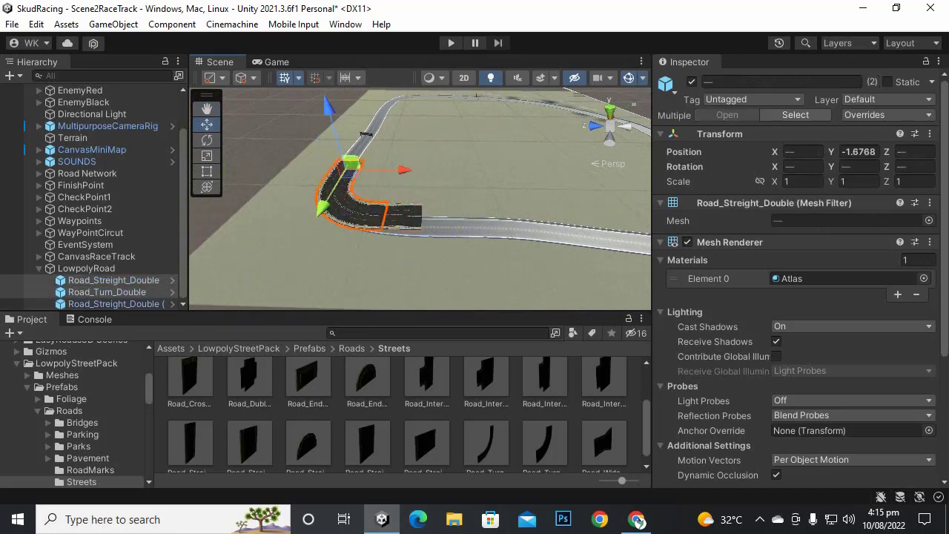
{"action": "left_click", "coordinate": [407, 212], "text": "ctrl"}
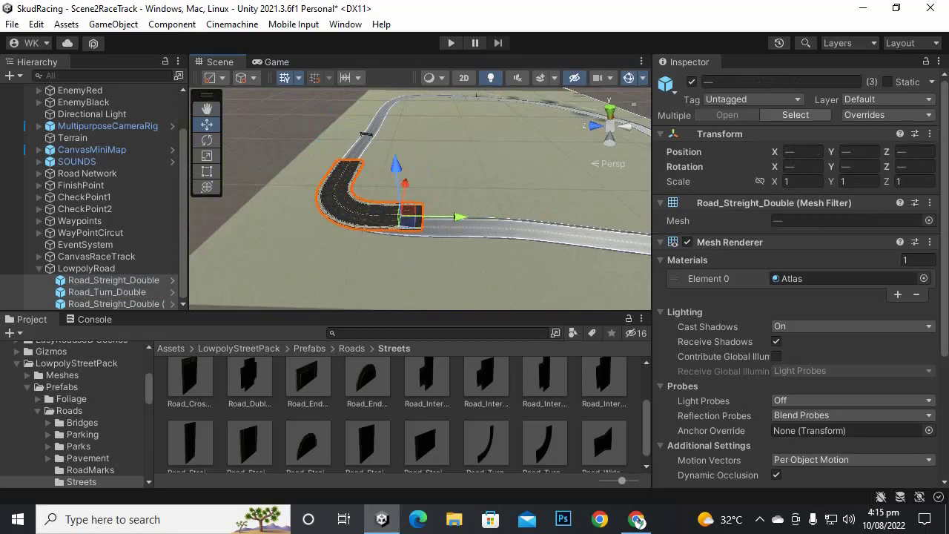
{"action": "middle_click_drag", "start_coordinate": [445, 215], "coordinate": [308, 194]}
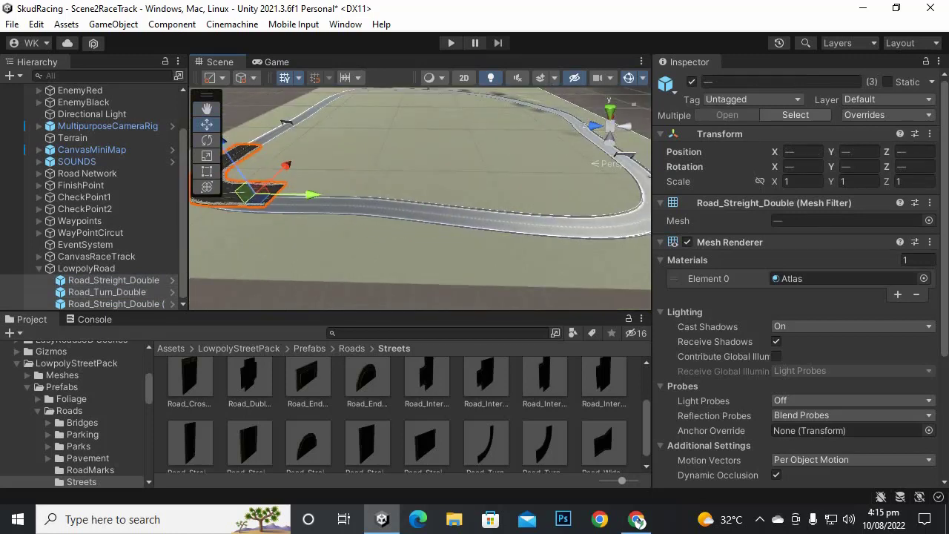
{"action": "key", "text": "ctrl+d"}
{"action": "left_click_drag", "start_coordinate": [259, 184], "coordinate": [608, 188]}
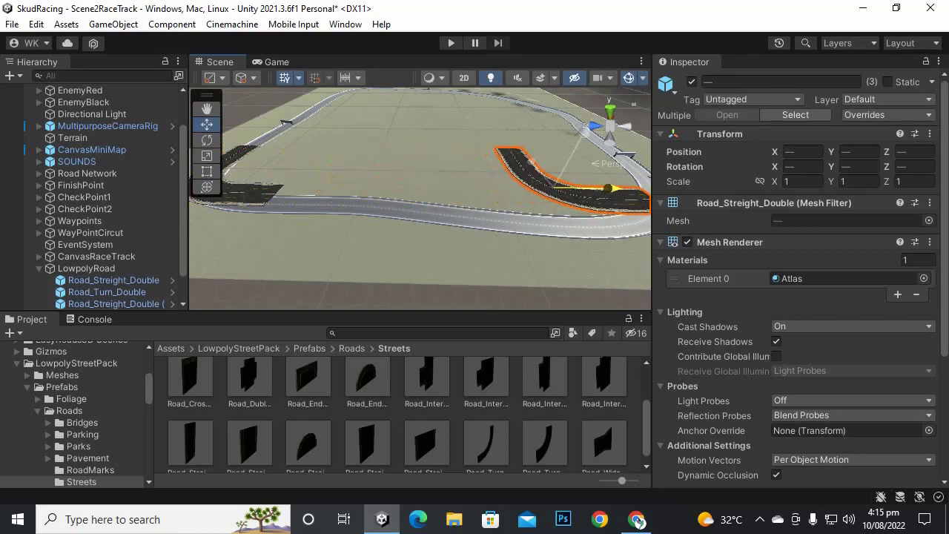
{"action": "key", "text": "ctrl+z"}
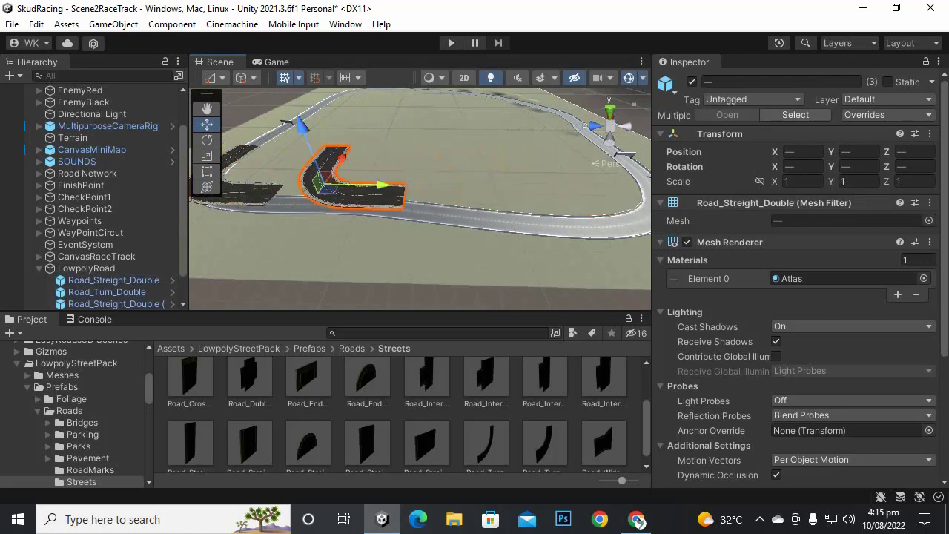
Try a Z scale of 90 on the three copied pieces, restore it to 1, and delete the copies.
{"action": "left_click_drag", "start_coordinate": [913, 181], "coordinate": [805, 182]}
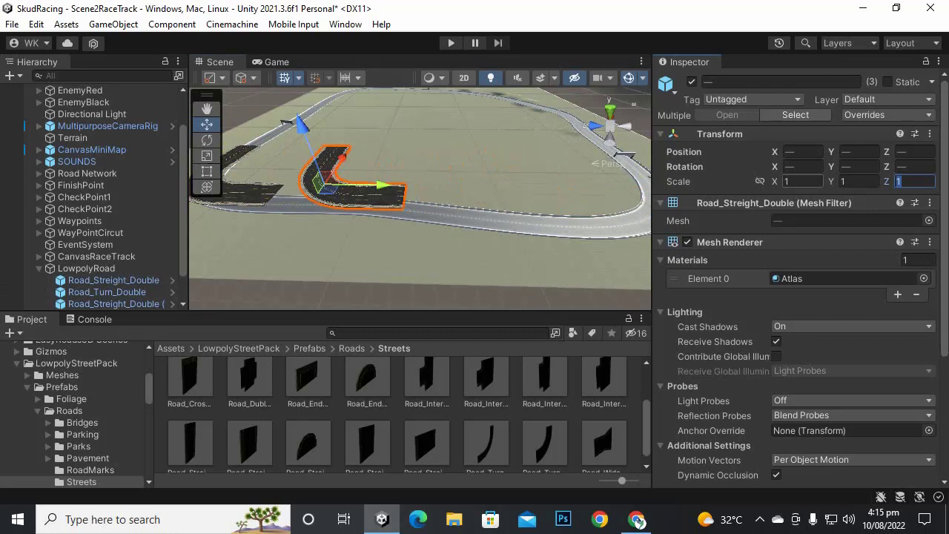
{"action": "type", "text": "90"}
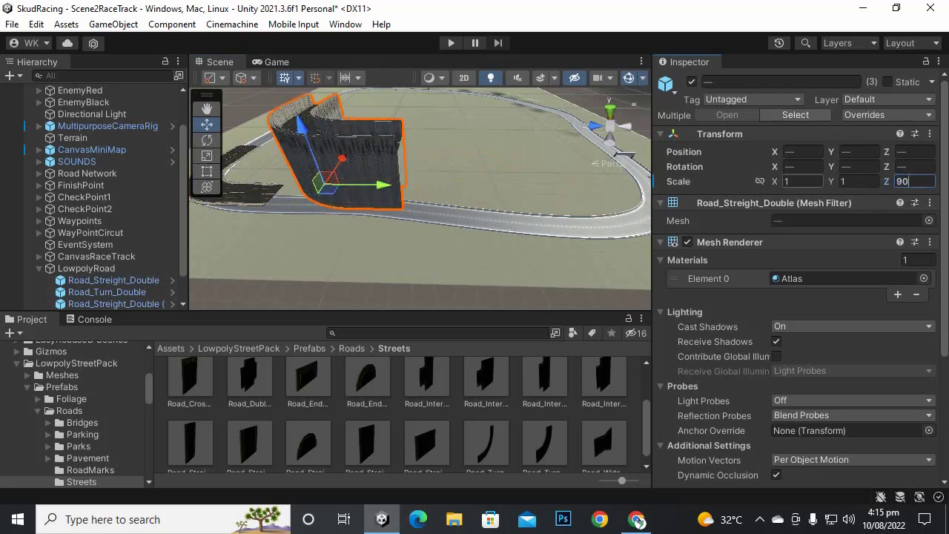
{"action": "key", "text": "BackSpace"}
{"action": "key", "text": "BackSpace"}
{"action": "type", "text": "1"}
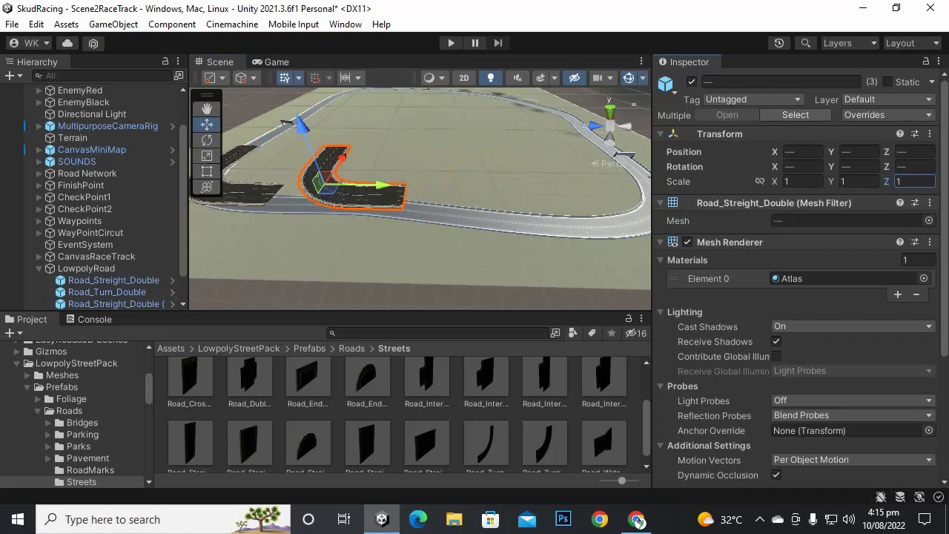
{"action": "mouse_move", "coordinate": [379, 185]}
{"action": "left_mouse_down"}
{"action": "mouse_move", "coordinate": [452, 185]}
{"action": "mouse_move", "coordinate": [357, 184]}
{"action": "mouse_move", "coordinate": [375, 184]}
{"action": "left_mouse_up"}
{"action": "key", "text": "Delete"}
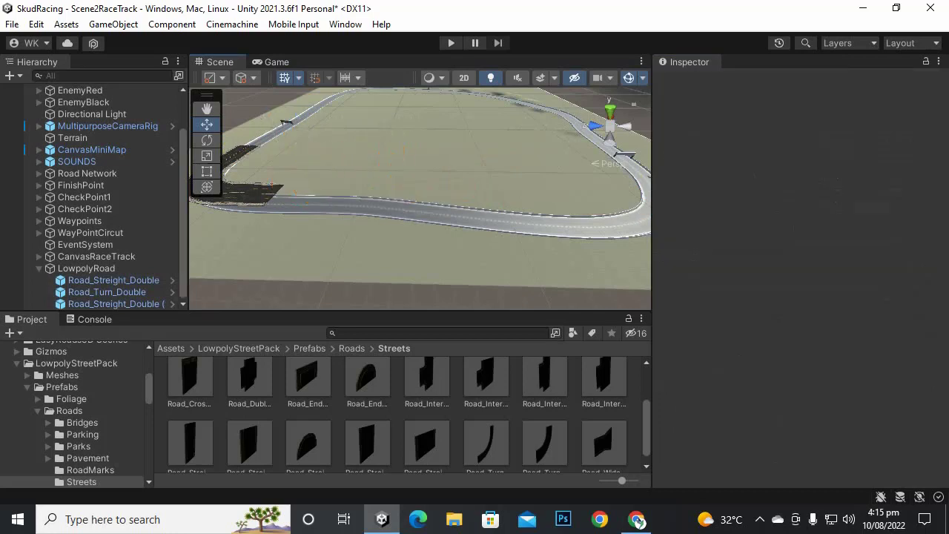
Duplicate the straight piece at the turn's end and place the copy directly beyond it, at about Z -79.3.
{"action": "middle_click_drag", "start_coordinate": [375, 185], "coordinate": [440, 193]}
{"action": "left_click", "coordinate": [269, 190]}
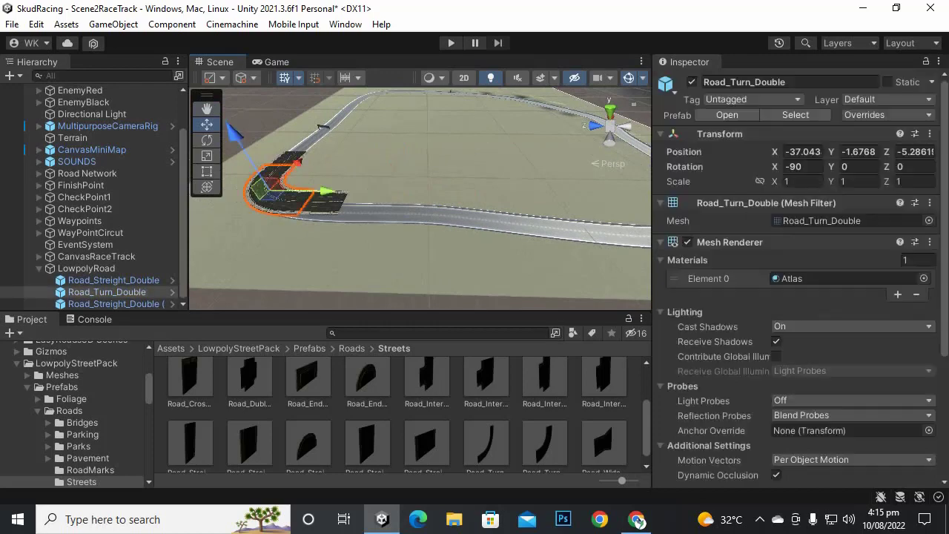
{"action": "left_click", "coordinate": [324, 203]}
{"action": "middle_click_drag", "start_coordinate": [325, 202], "coordinate": [279, 212]}
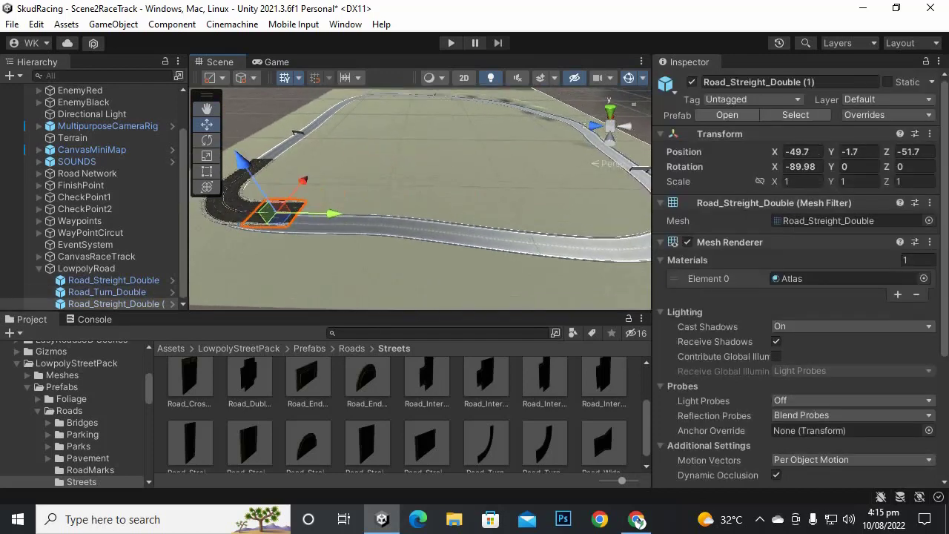
{"action": "key", "text": "ctrl+d"}
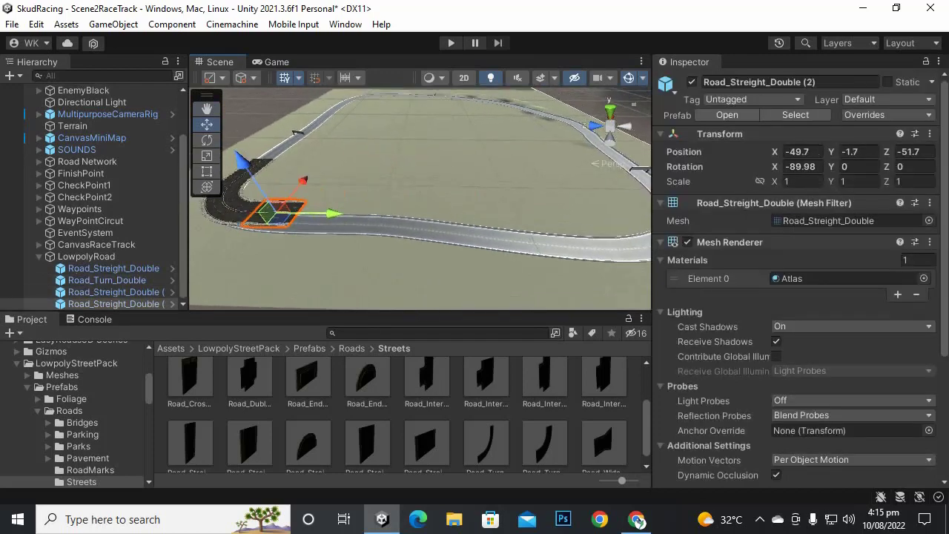
{"action": "left_click_drag", "start_coordinate": [241, 158], "coordinate": [286, 160]}
{"action": "scroll", "coordinate": [289, 161], "scroll_direction": "up", "scroll_amount": 4}
{"action": "middle_click_drag", "start_coordinate": [289, 161], "coordinate": [532, 175]}
{"action": "scroll", "coordinate": [532, 175], "scroll_direction": "up", "scroll_amount": 4}
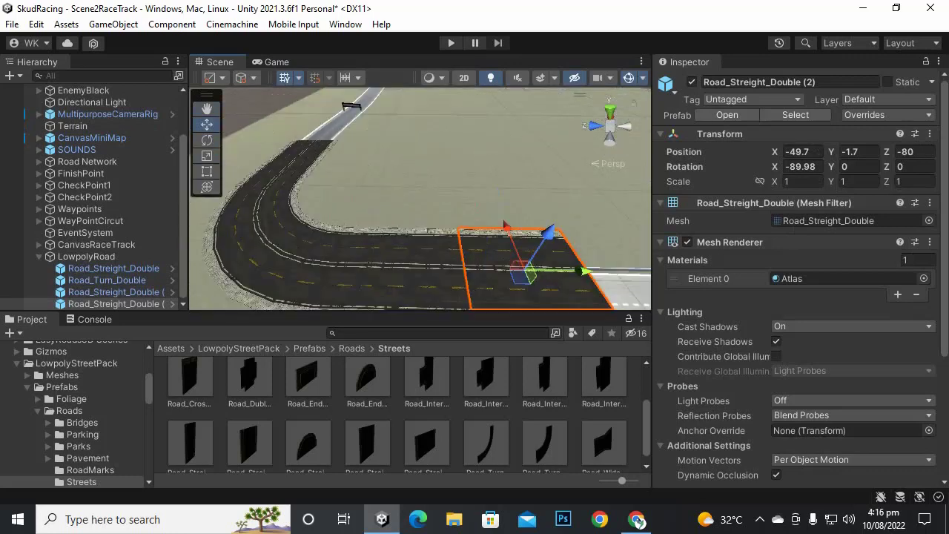
{"action": "mouse_move", "coordinate": [572, 271]}
{"action": "left_mouse_down"}
{"action": "mouse_move", "coordinate": [591, 271]}
{"action": "mouse_move", "coordinate": [580, 272]}
{"action": "left_mouse_up"}
Duplicate the two straight pieces beyond the turn and move the copies along the road to extend the row.
{"action": "scroll", "coordinate": [580, 272], "scroll_direction": "down", "scroll_amount": 5}
{"action": "scroll", "coordinate": [461, 222], "scroll_direction": "down", "scroll_amount": 1}
{"action": "middle_click_drag", "start_coordinate": [461, 222], "coordinate": [409, 223]}
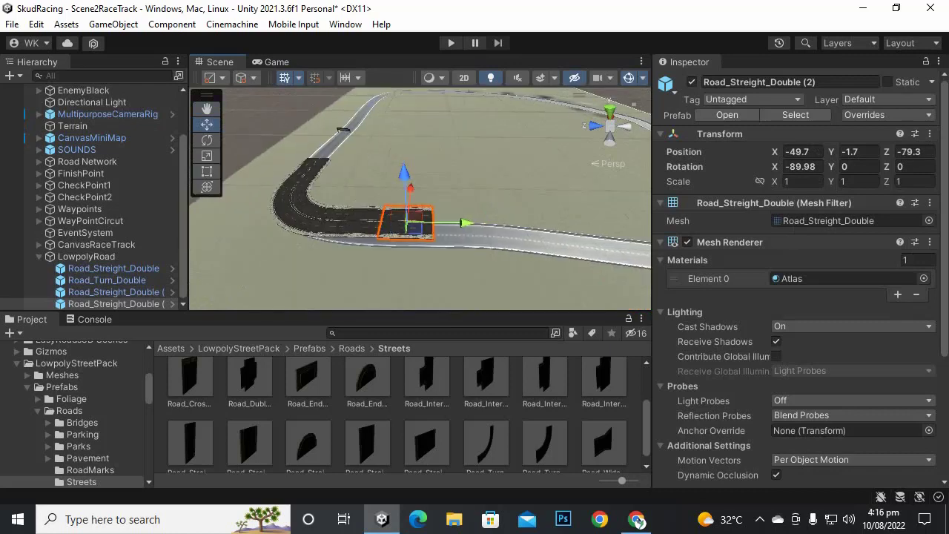
{"action": "left_click", "coordinate": [357, 223], "text": "shift"}
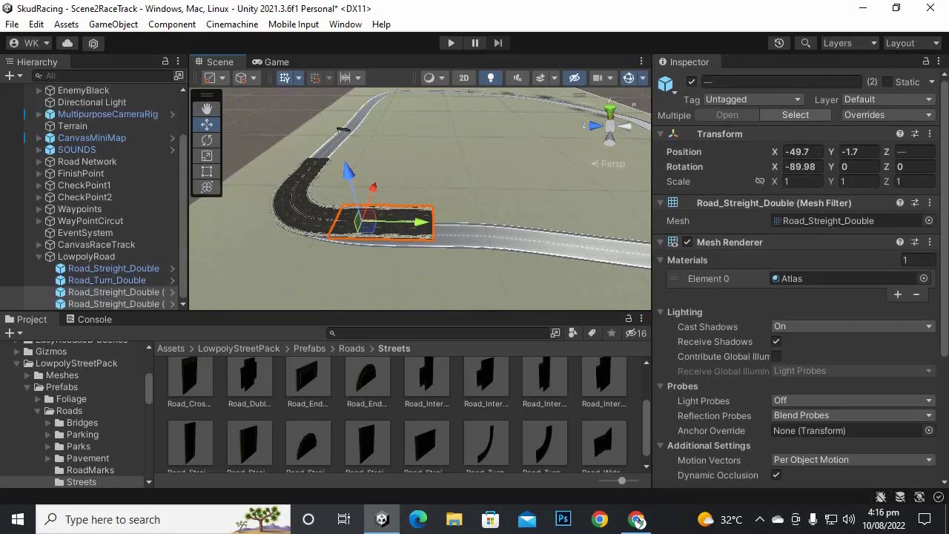
{"action": "key", "text": "ctrl+d"}
{"action": "left_click_drag", "start_coordinate": [418, 223], "coordinate": [505, 223]}
{"action": "scroll", "coordinate": [505, 224], "scroll_direction": "down", "scroll_amount": 4}
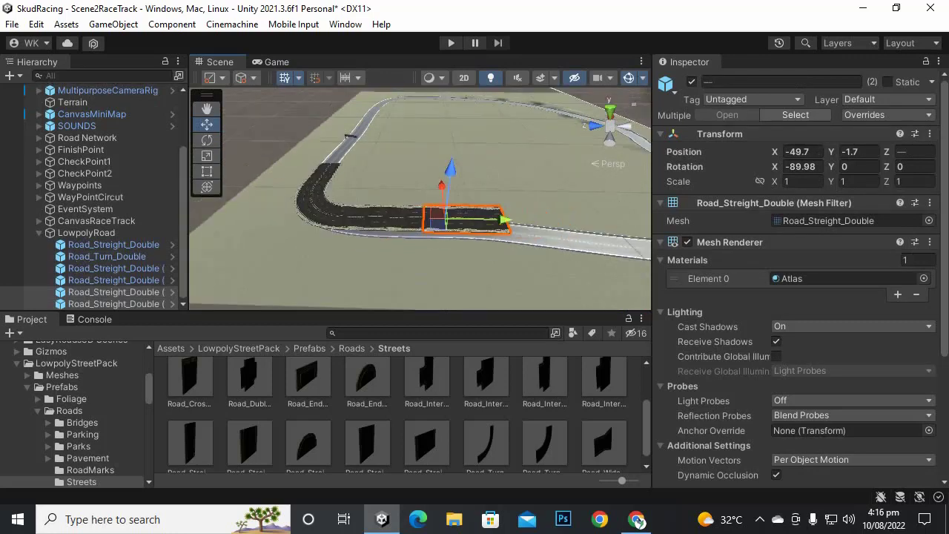
Duplicate all four straight pieces in the row and move the copies along the road to continue it toward the next bend.
{"action": "middle_click_drag", "start_coordinate": [505, 224], "coordinate": [496, 245]}
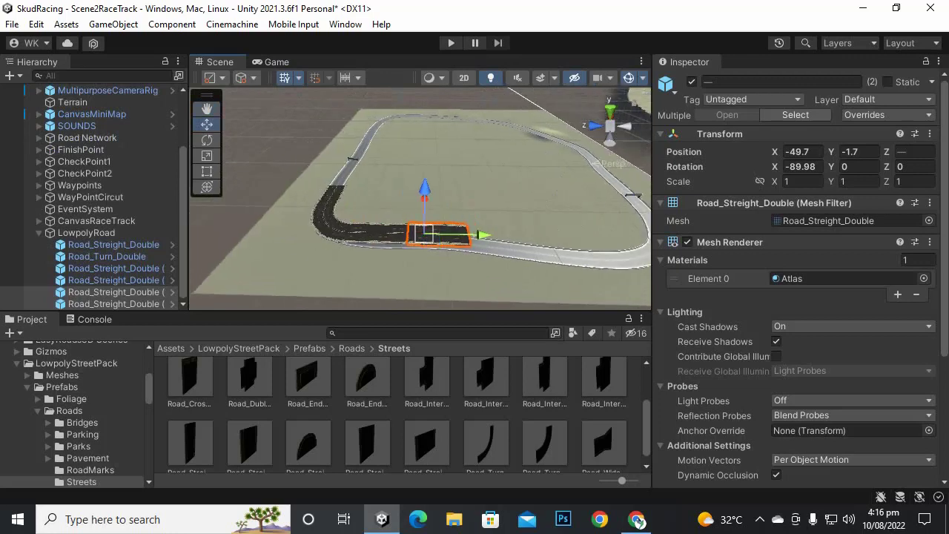
{"action": "left_click", "coordinate": [393, 234], "text": "shift"}
{"action": "left_click", "coordinate": [363, 234], "text": "shift"}
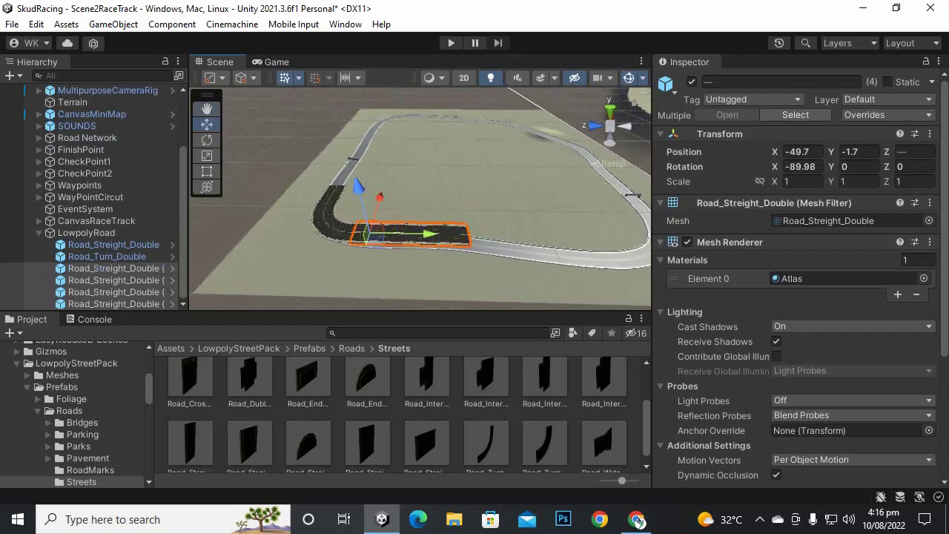
{"action": "key", "text": "ctrl+d"}
{"action": "left_click_drag", "start_coordinate": [427, 235], "coordinate": [540, 235]}
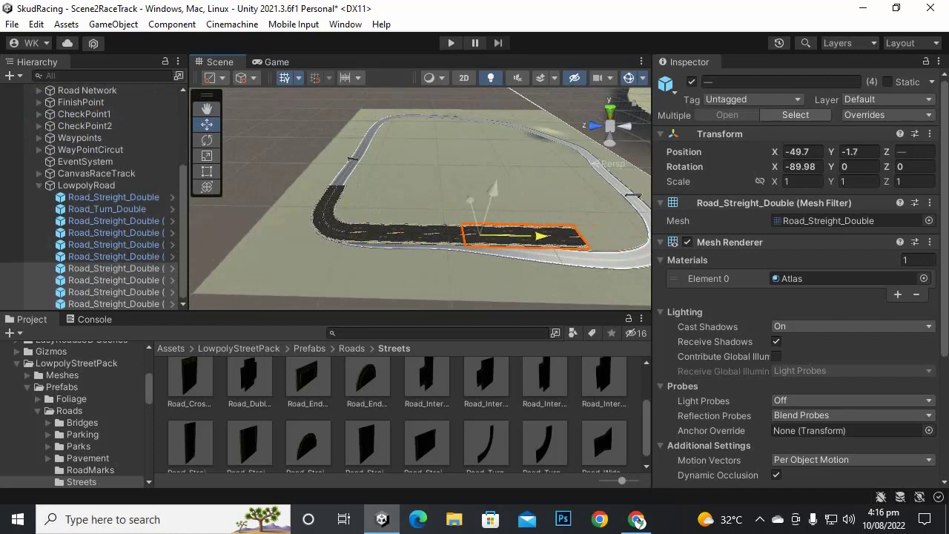
Duplicate Road_Turn_Double and move the copy to the far end of the straight row, at about Z -269.8.
{"action": "middle_click_drag", "start_coordinate": [548, 215], "coordinate": [409, 222]}
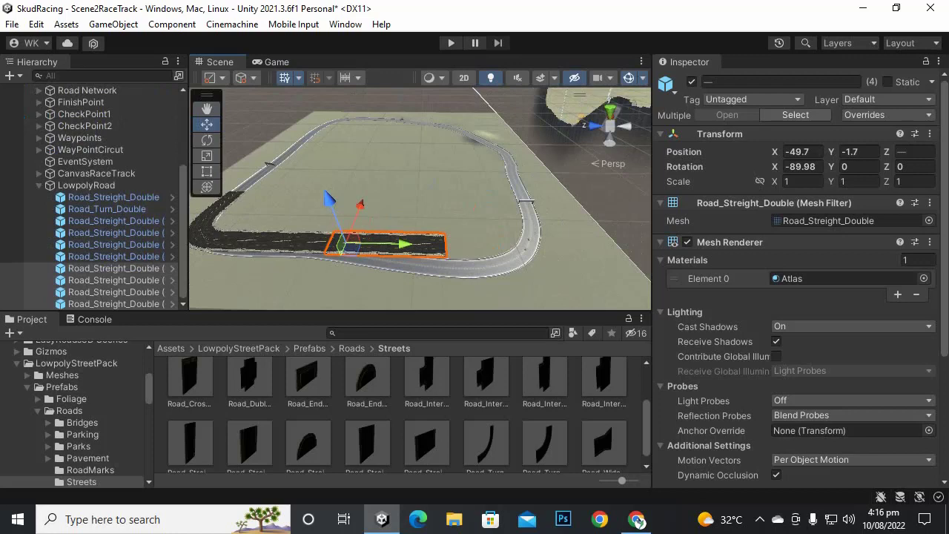
{"action": "left_click", "coordinate": [206, 233]}
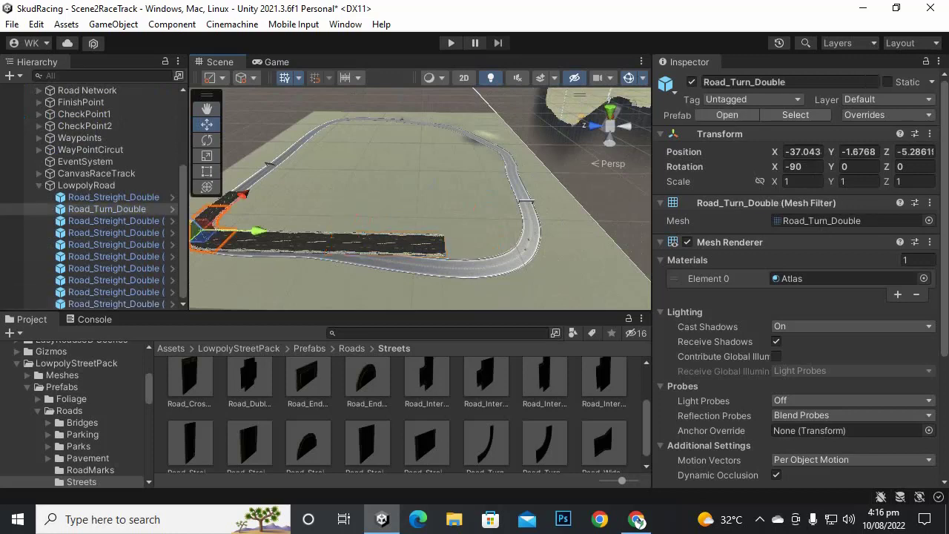
{"action": "key", "text": "ctrl+d"}
{"action": "left_click_drag", "start_coordinate": [258, 230], "coordinate": [516, 236]}
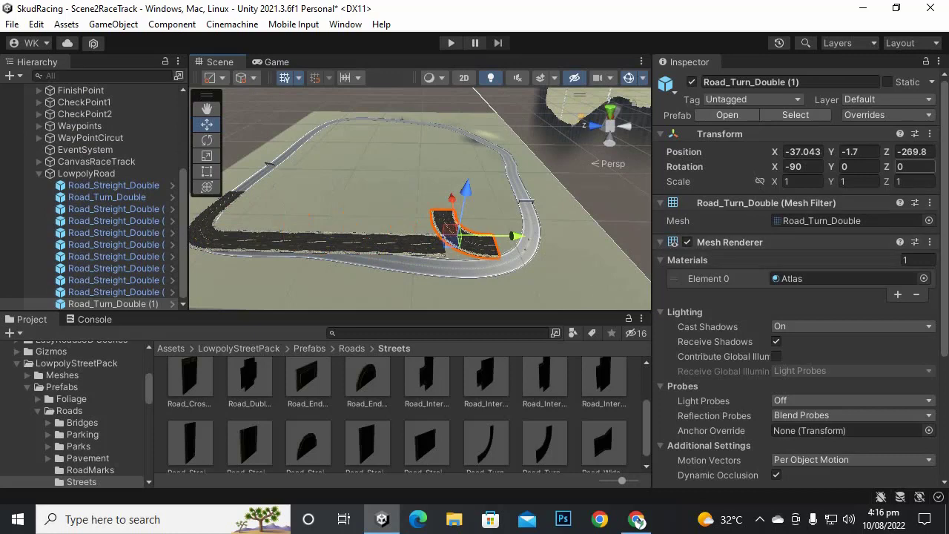
Try Z rotations of 90 and 180 on the copied turn piece.
{"action": "left_click", "coordinate": [913, 167]}
{"action": "type", "text": "90"}
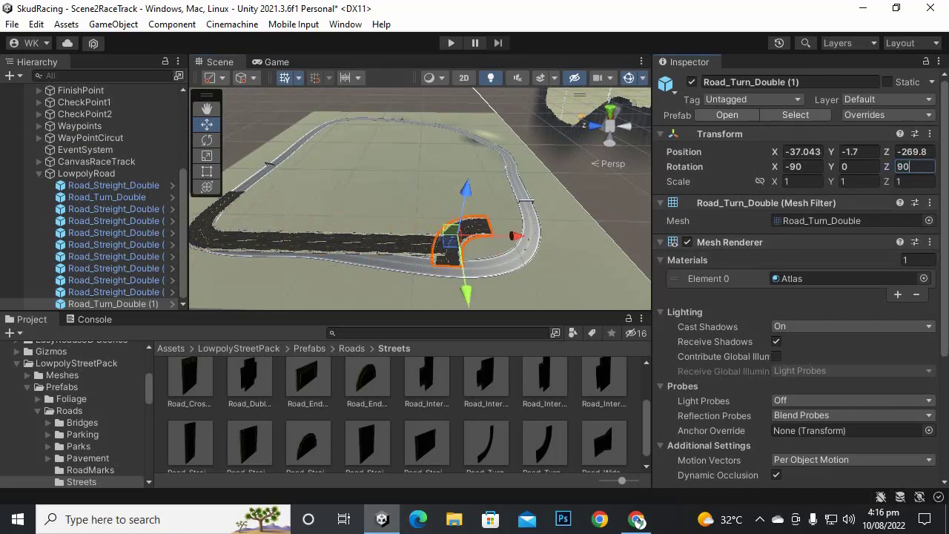
{"action": "key", "text": "BackSpace"}
{"action": "key", "text": "BackSpace"}
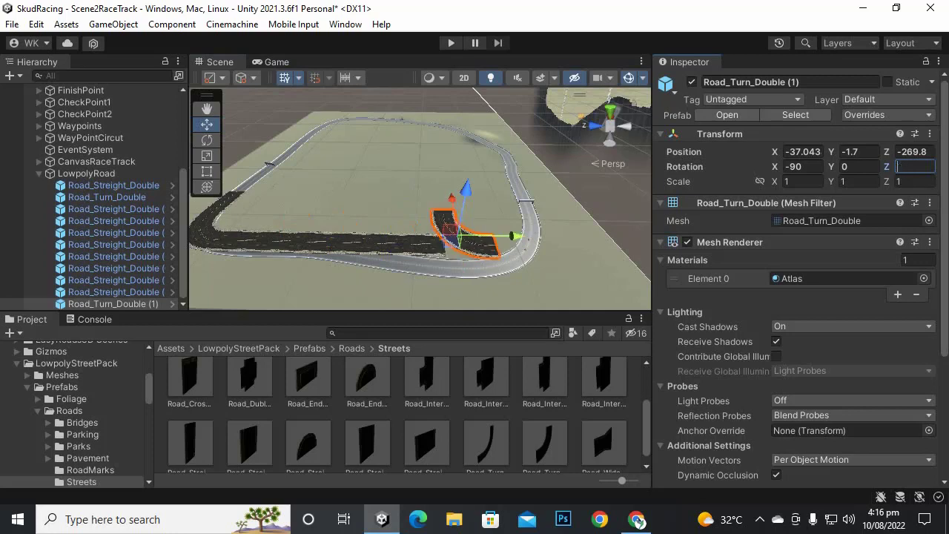
{"action": "type", "text": "180"}
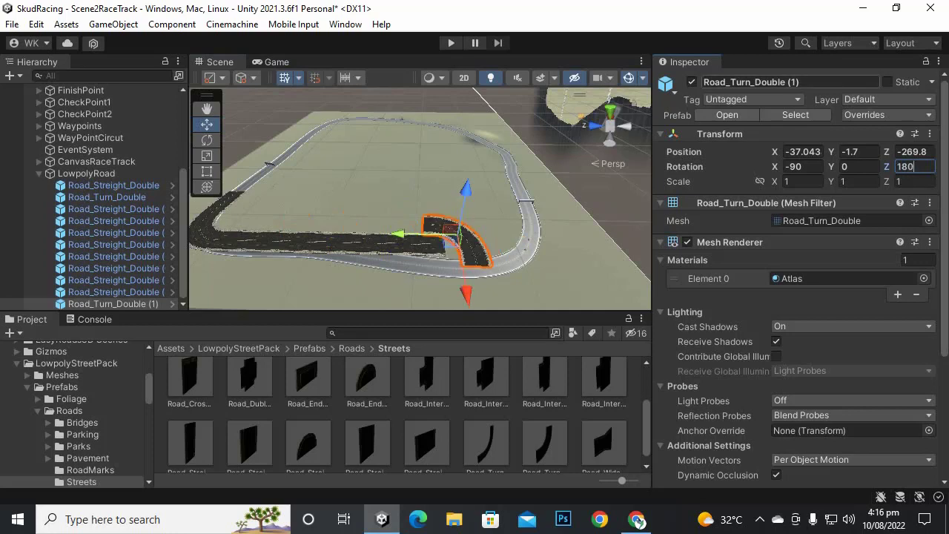
Try an X rotation of 0 on the copied turn piece and undo it.
{"action": "scroll", "coordinate": [420, 198], "scroll_direction": "up", "scroll_amount": 5}
{"action": "key", "text": "f"}
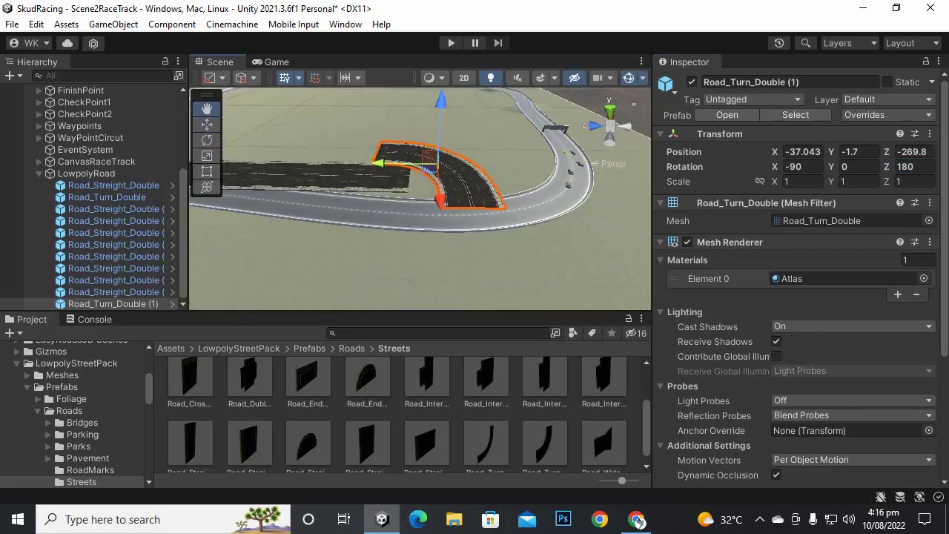
{"action": "left_click", "coordinate": [913, 167]}
{"action": "left_click", "coordinate": [803, 167]}
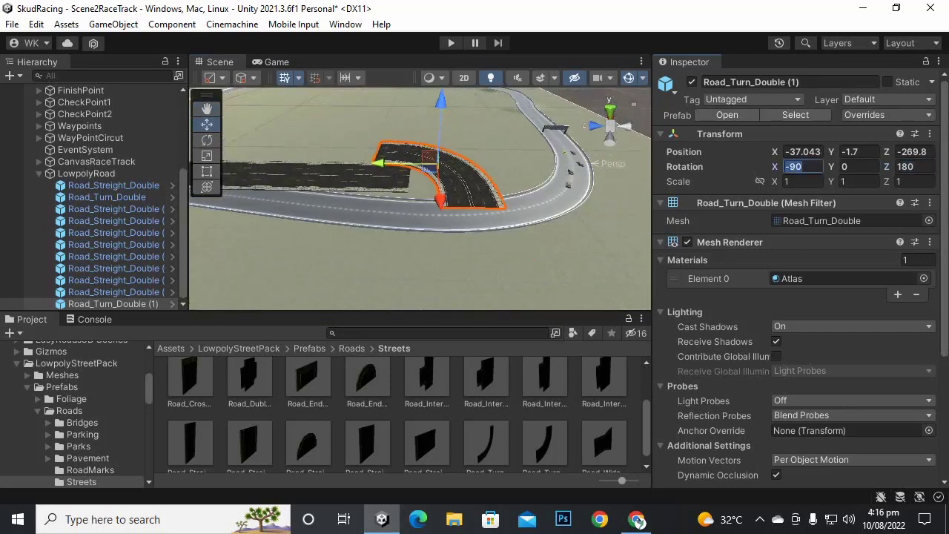
{"action": "type", "text": "0"}
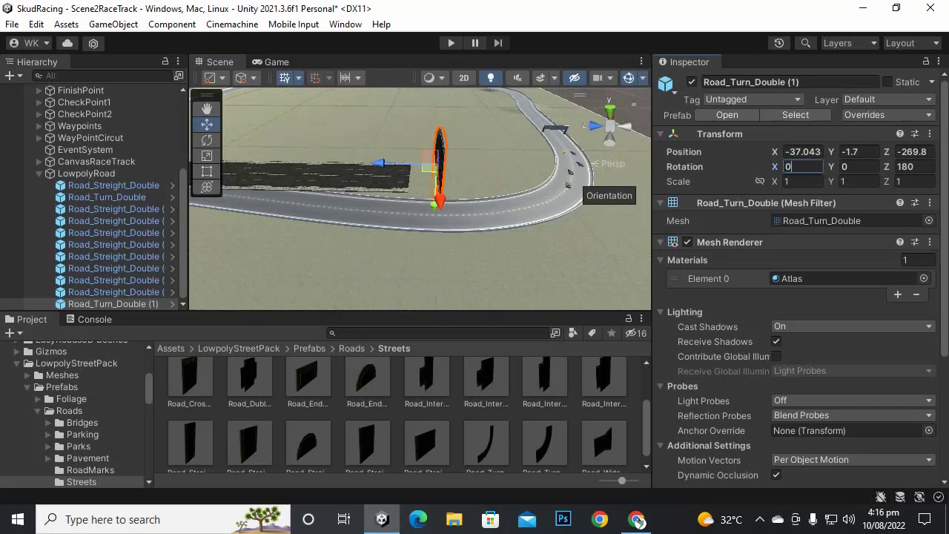
{"action": "key", "text": "ctrl+z"}
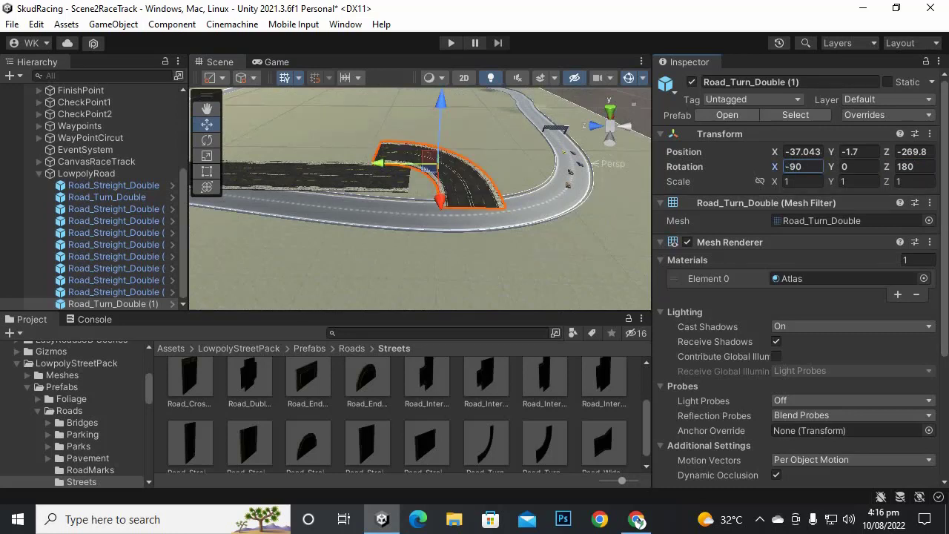
Set the copied turn piece's Z rotation to 270 and move it along the road toward the bend, to about Z -292.6.
{"action": "mouse_move", "coordinate": [887, 166]}
{"action": "left_mouse_down"}
{"action": "mouse_move", "coordinate": [862, 167]}
{"action": "mouse_move", "coordinate": [948, 166]}
{"action": "mouse_move", "coordinate": [902, 167]}
{"action": "left_mouse_up"}
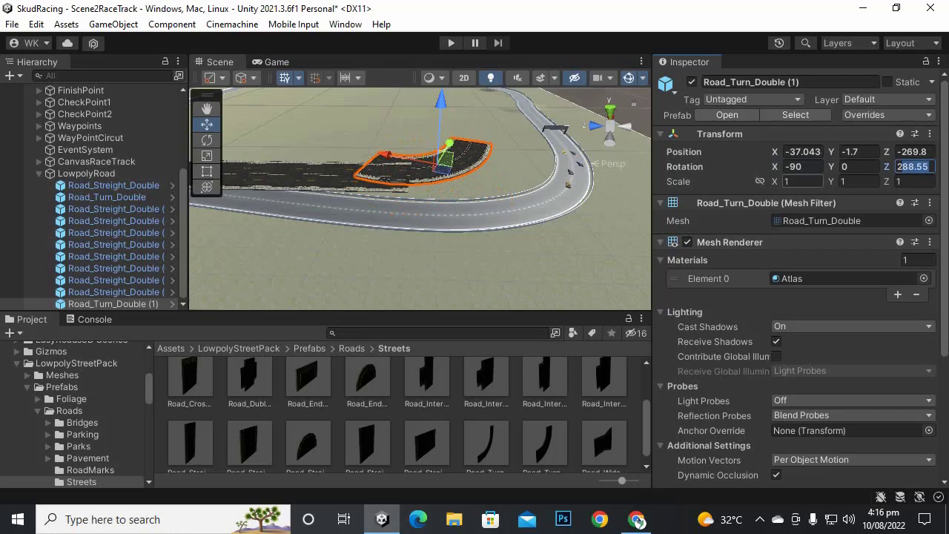
{"action": "type", "text": "70"}
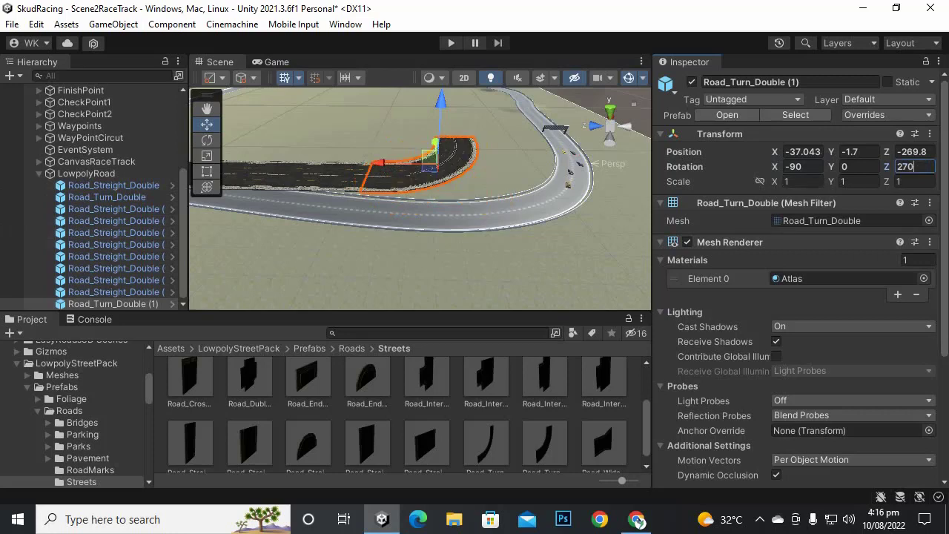
{"action": "middle_click_drag", "start_coordinate": [438, 174], "coordinate": [437, 231]}
{"action": "scroll", "coordinate": [438, 231], "scroll_direction": "up", "scroll_amount": 2}
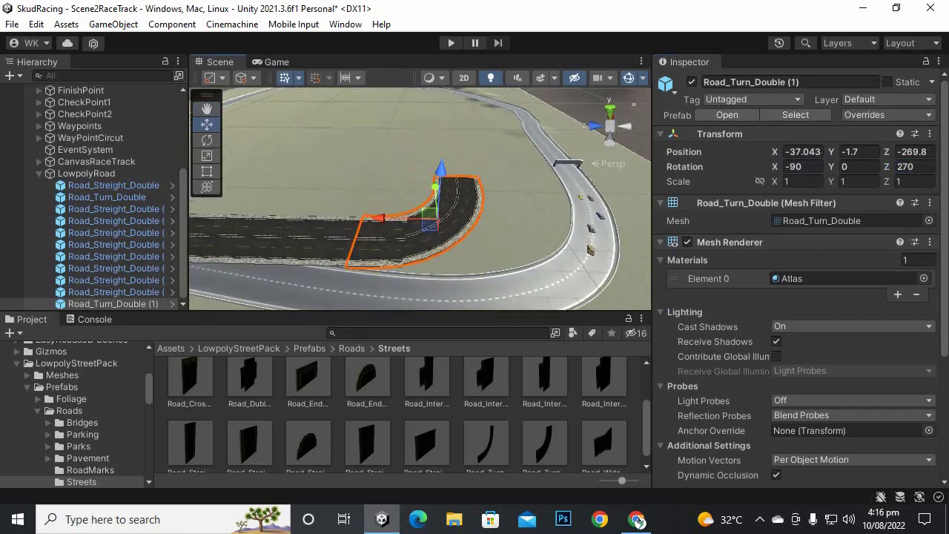
{"action": "scroll", "coordinate": [437, 222], "scroll_direction": "up", "scroll_amount": 3}
{"action": "left_click_drag", "start_coordinate": [398, 241], "coordinate": [502, 243]}
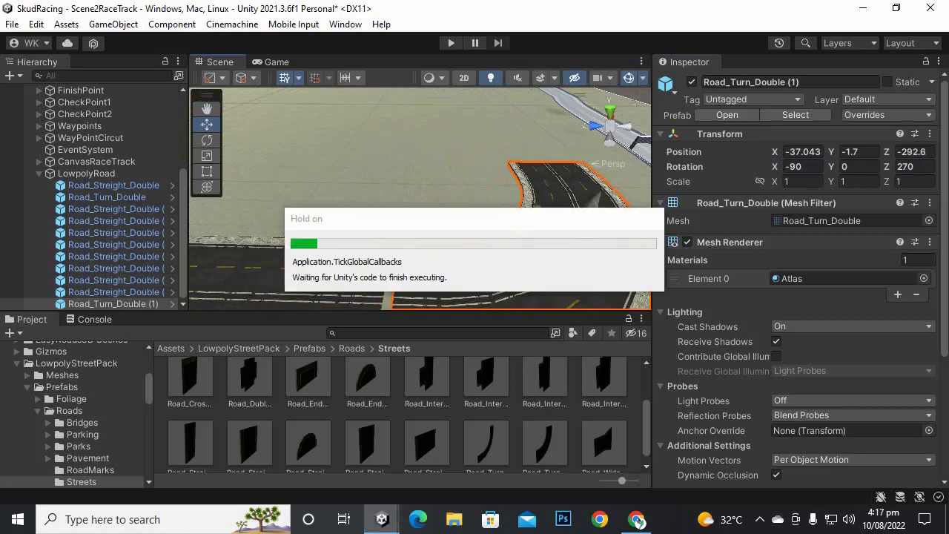
Move the copied Road_Turn_Double piece back along the road to about Z -289.3.
{"action": "left_click_drag", "start_coordinate": [502, 242], "coordinate": [488, 243]}
{"action": "scroll", "coordinate": [420, 198], "scroll_direction": "down", "scroll_amount": 10}
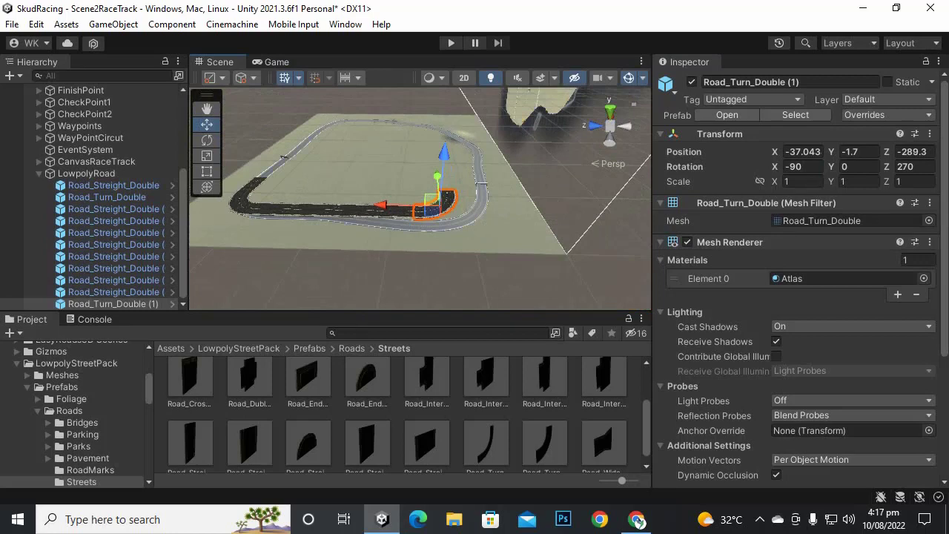
Collapse the Road group that holds the LowpolyRoad sections in the hierarchy.
{"action": "scroll", "coordinate": [420, 198], "scroll_direction": "down", "scroll_amount": 2}
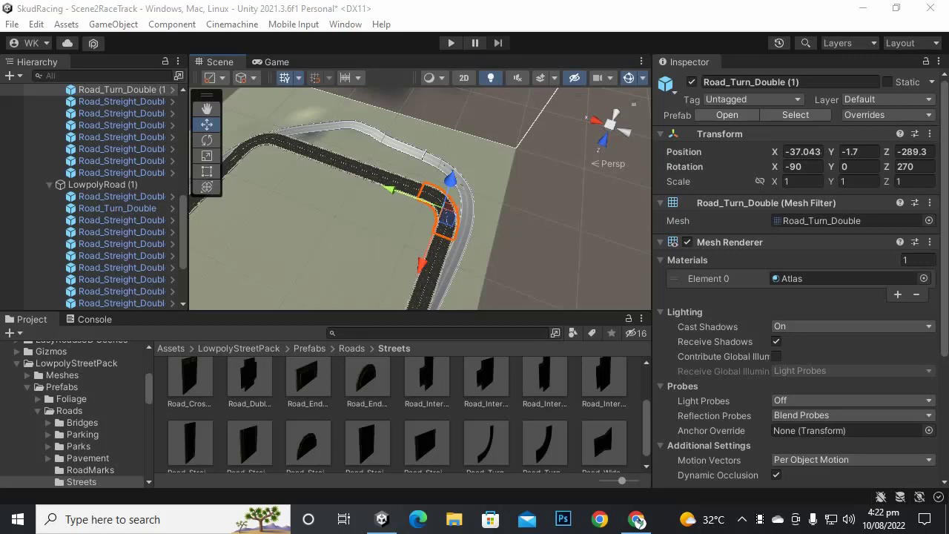
{"action": "scroll", "coordinate": [419, 198], "scroll_direction": "down", "scroll_amount": 2}
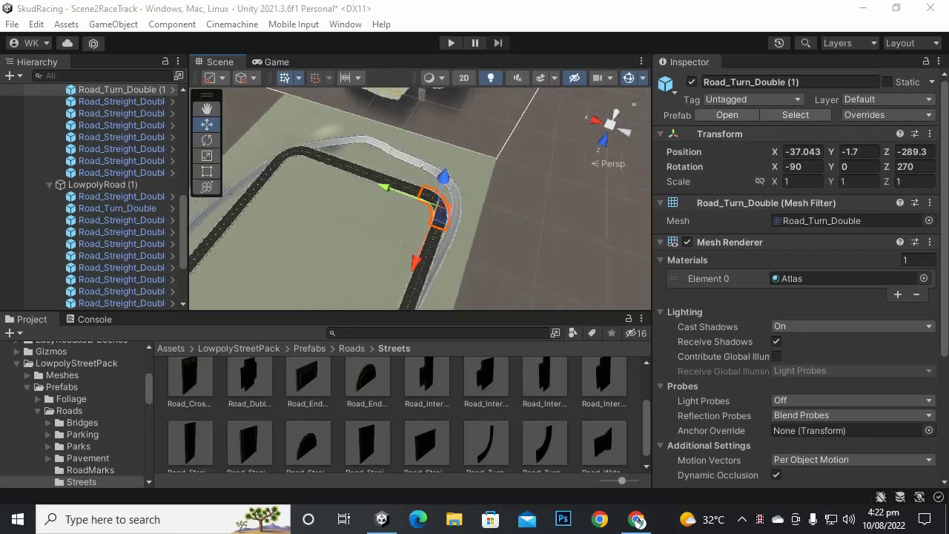
{"action": "left_click_drag", "start_coordinate": [489, 193], "coordinate": [423, 163], "text": "alt"}
{"action": "middle_click_drag", "start_coordinate": [422, 185], "coordinate": [516, 166]}
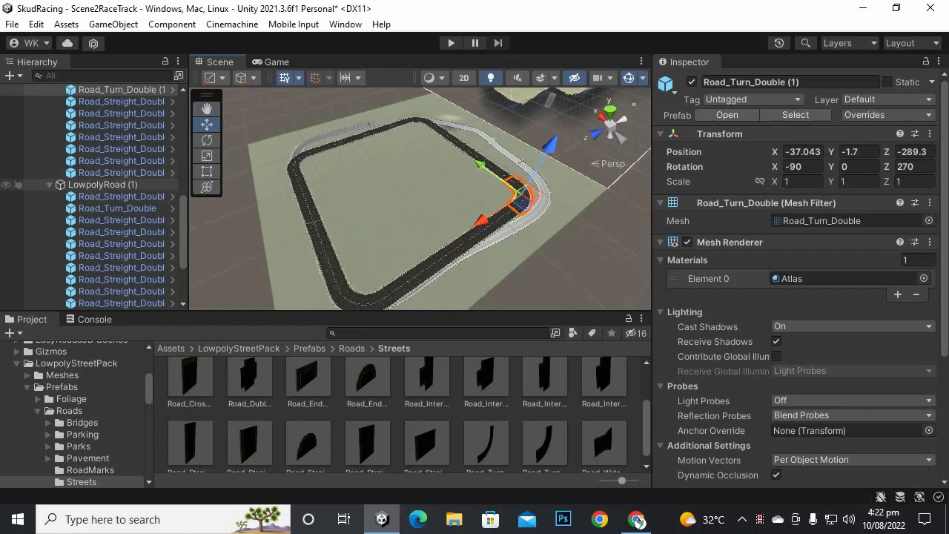
{"action": "scroll", "coordinate": [89, 220], "scroll_direction": "up", "scroll_amount": 10}
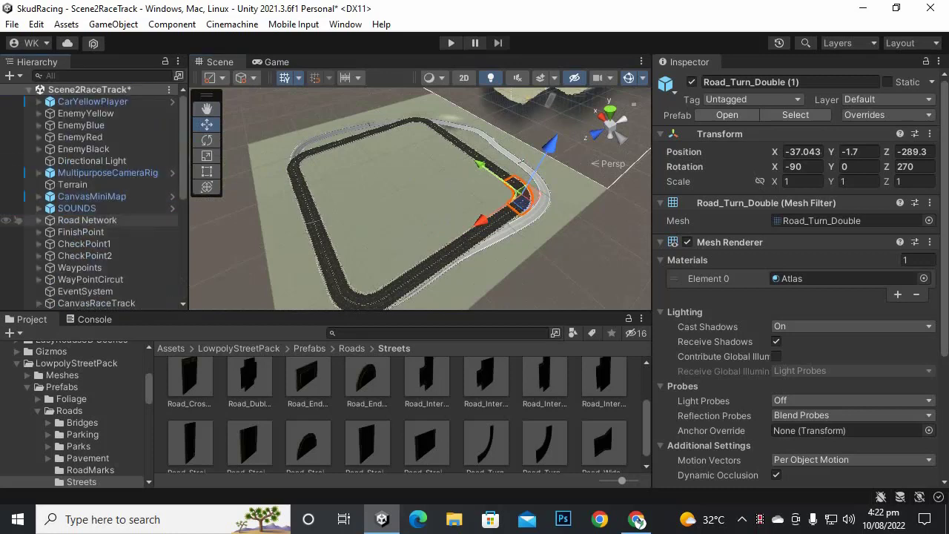
{"action": "scroll", "coordinate": [89, 229], "scroll_direction": "down", "scroll_amount": 3}
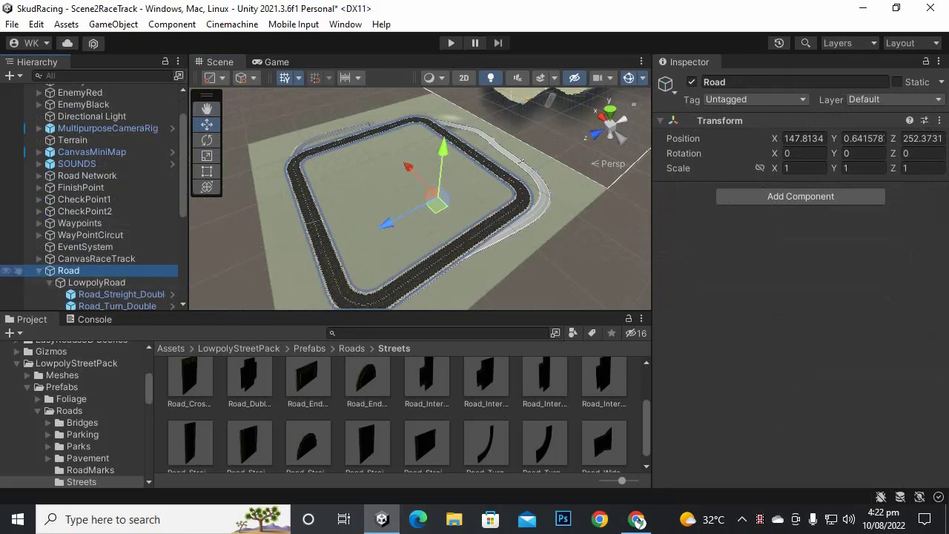
{"action": "left_click", "coordinate": [38, 271]}
{"action": "scroll", "coordinate": [421, 199], "scroll_direction": "up", "scroll_amount": 7}
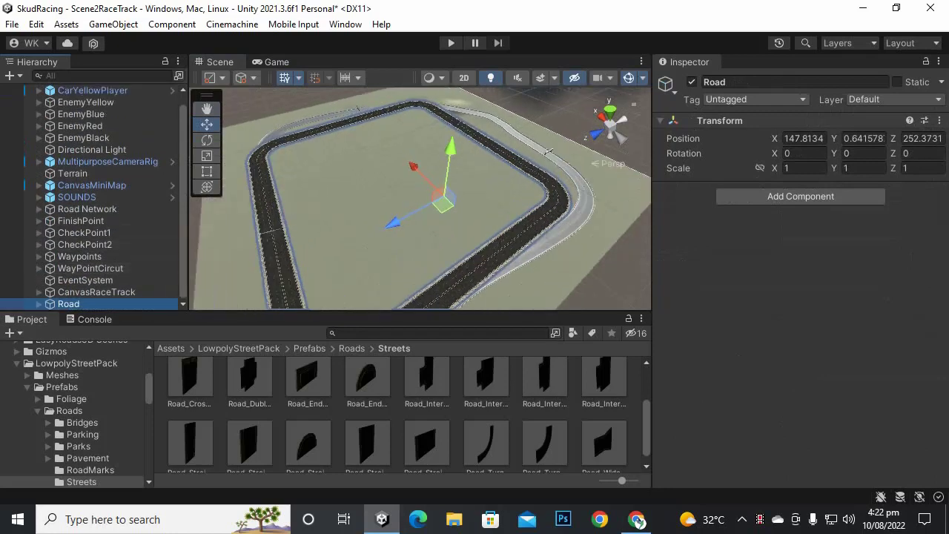
Delete the old Road Network object from the scene.
{"action": "scroll", "coordinate": [421, 199], "scroll_direction": "down", "scroll_amount": 4}
{"action": "left_click_drag", "start_coordinate": [420, 199], "coordinate": [255, 150], "text": "alt"}
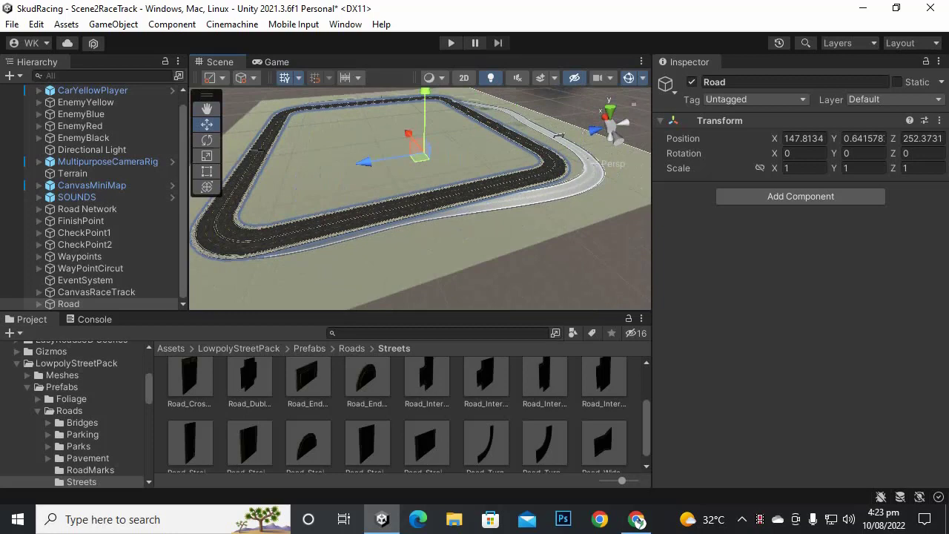
{"action": "left_click_drag", "start_coordinate": [415, 229], "coordinate": [393, 237], "text": "alt"}
{"action": "scroll", "coordinate": [421, 199], "scroll_direction": "down", "scroll_amount": 3, "text": "alt"}
{"action": "middle_click_drag", "start_coordinate": [475, 193], "coordinate": [510, 248]}
{"action": "left_click_drag", "start_coordinate": [445, 222], "coordinate": [622, 215], "text": "alt"}
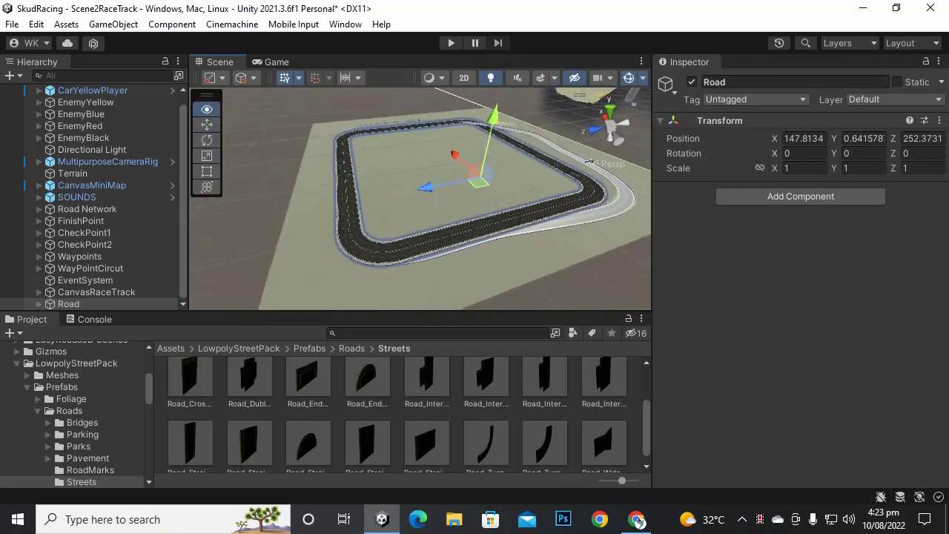
{"action": "left_click", "coordinate": [87, 209]}
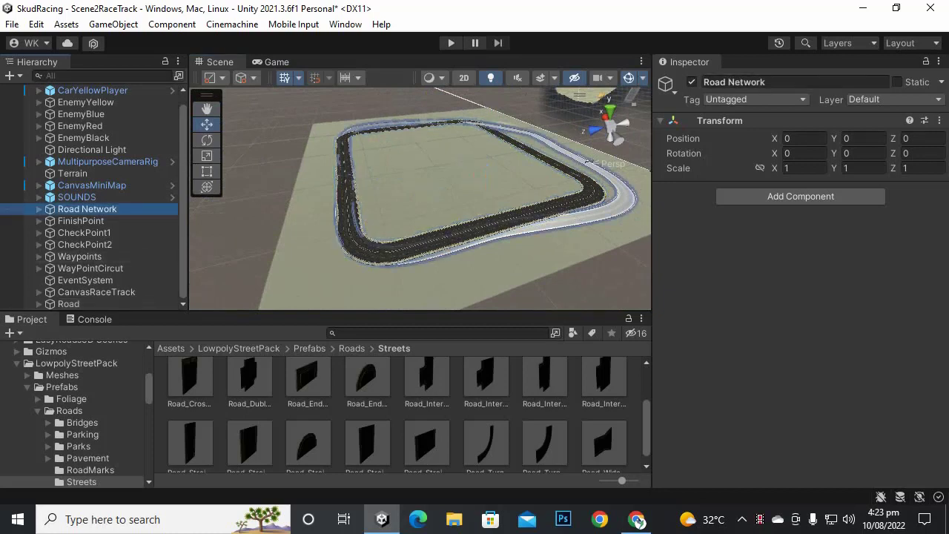
{"action": "right_click", "coordinate": [102, 209]}
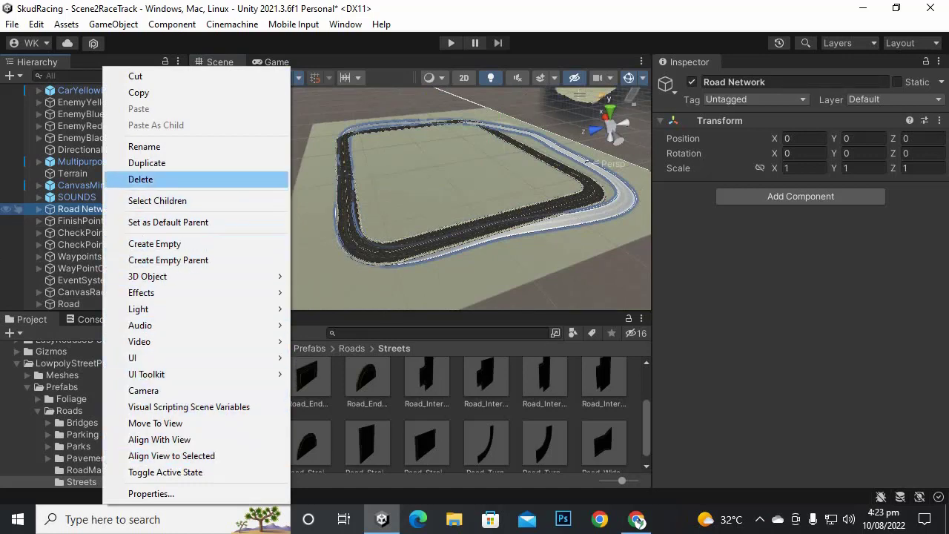
{"action": "left_click", "coordinate": [140, 179]}
Move the whole Road group along the Z axis toward the waypoint path, to about Z 235.
{"action": "middle_click_drag", "start_coordinate": [475, 189], "coordinate": [332, 215]}
{"action": "scroll", "coordinate": [401, 205], "scroll_direction": "up", "scroll_amount": 1}
{"action": "scroll", "coordinate": [509, 173], "scroll_direction": "up", "scroll_amount": 2}
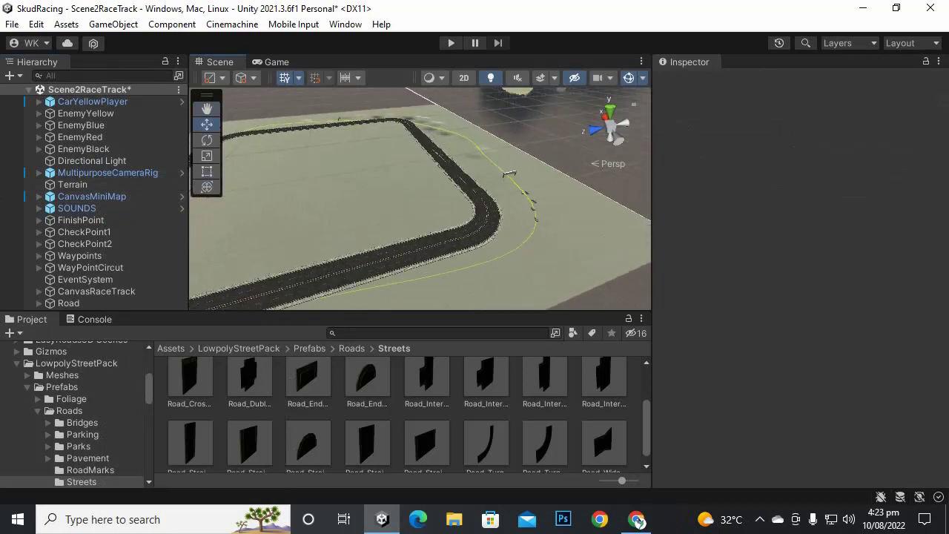
{"action": "left_click_drag", "start_coordinate": [509, 173], "coordinate": [341, 157], "text": "alt"}
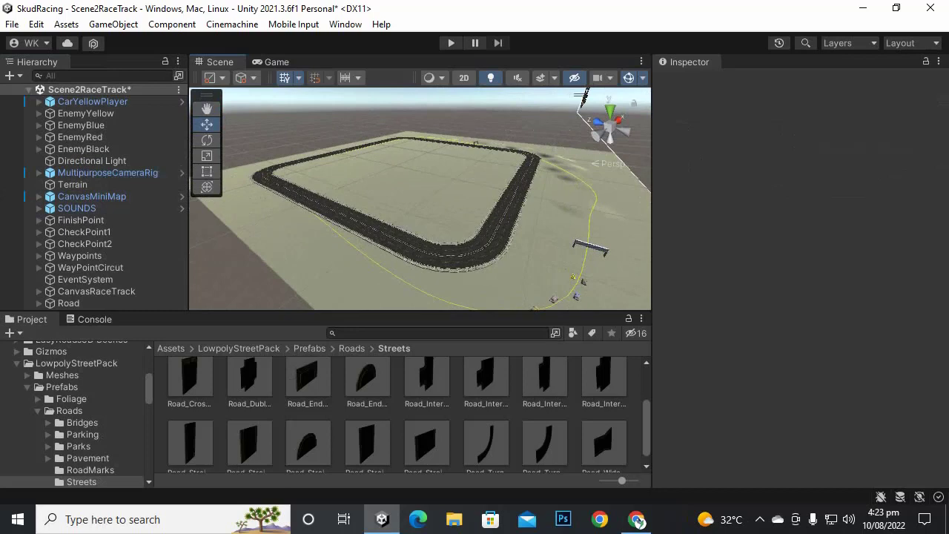
{"action": "scroll", "coordinate": [420, 199], "scroll_direction": "down", "scroll_amount": 5}
{"action": "left_click_drag", "start_coordinate": [356, 155], "coordinate": [475, 192], "text": "alt"}
{"action": "middle_click_drag", "start_coordinate": [475, 192], "coordinate": [513, 211]}
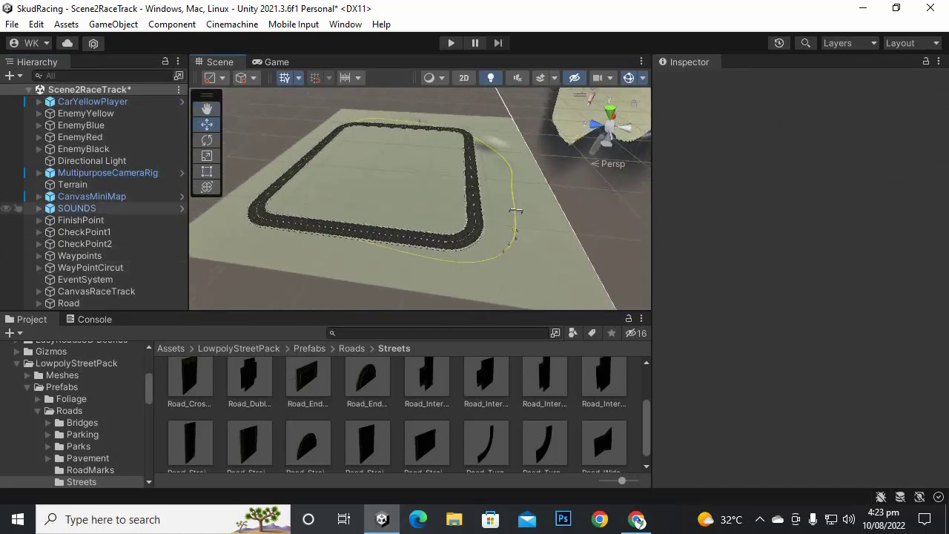
{"action": "left_click", "coordinate": [69, 303]}
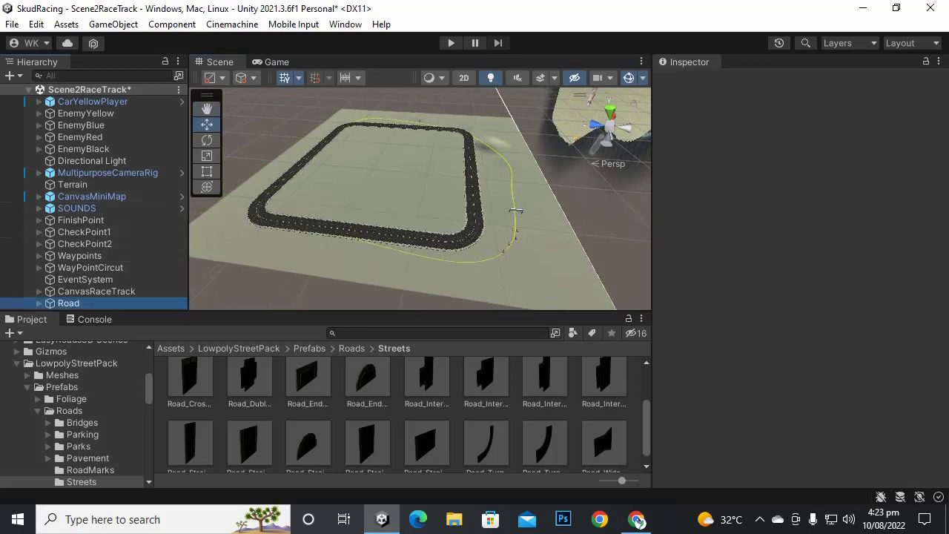
{"action": "left_click_drag", "start_coordinate": [336, 184], "coordinate": [350, 186]}
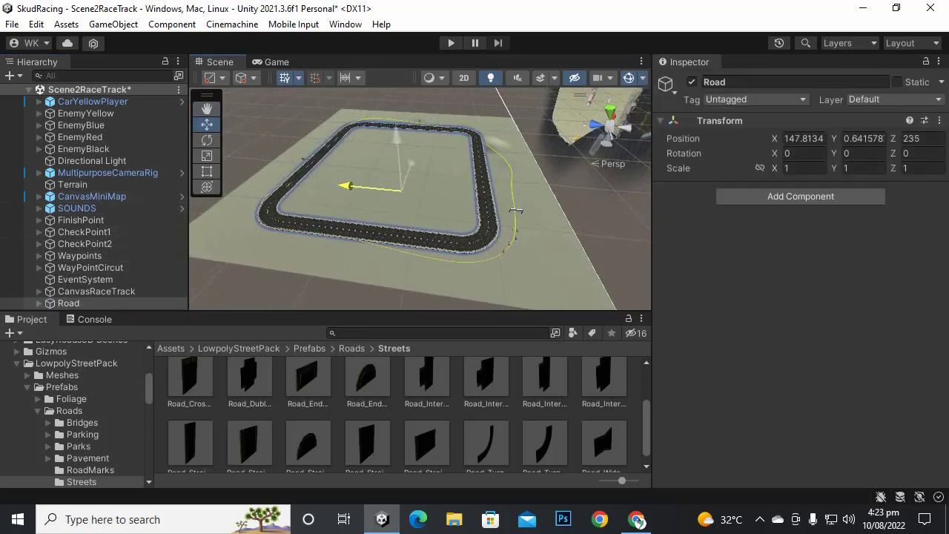
Activate Raise or Lower Terrain on the Terrain object and set the brush size to about 571.
{"action": "scroll", "coordinate": [352, 188], "scroll_direction": "down", "scroll_amount": 4}
{"action": "scroll", "coordinate": [352, 188], "scroll_direction": "down", "scroll_amount": 3}
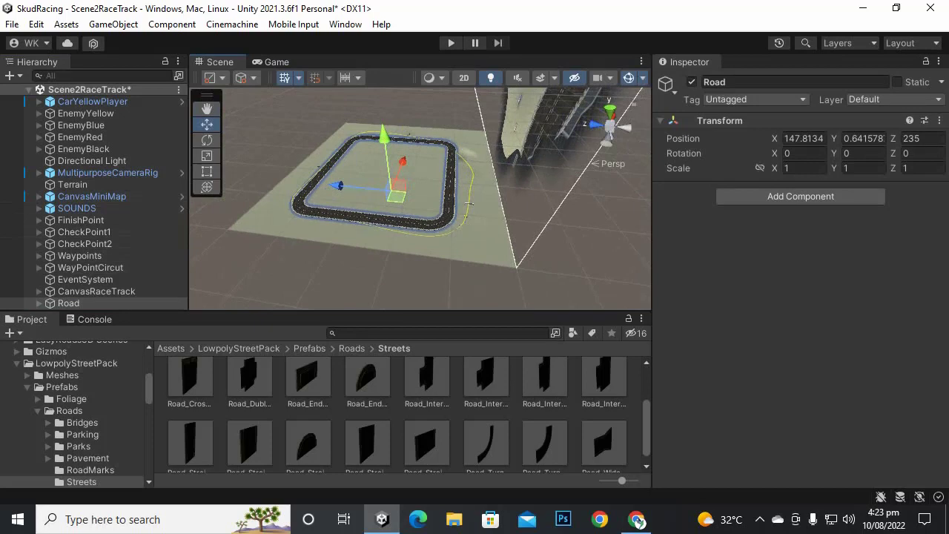
{"action": "left_click", "coordinate": [469, 203]}
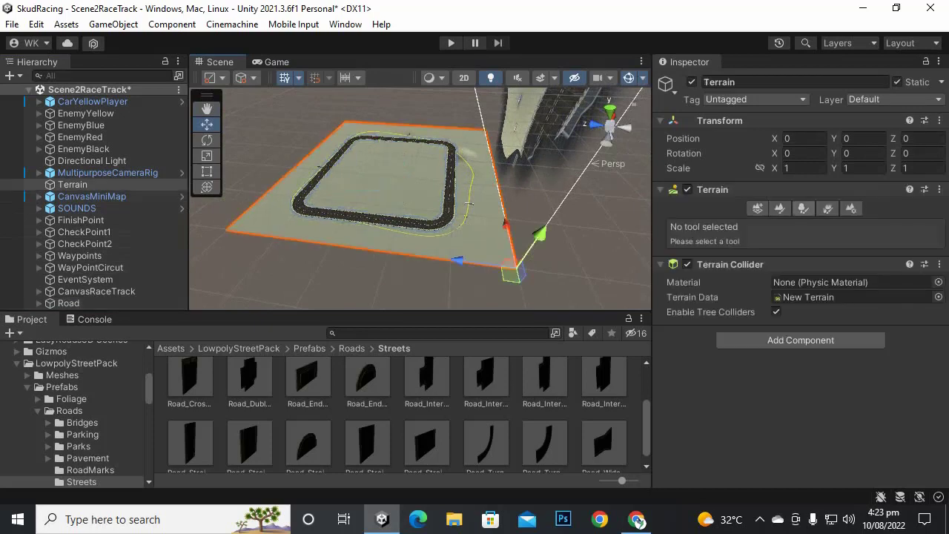
{"action": "left_click", "coordinate": [779, 208]}
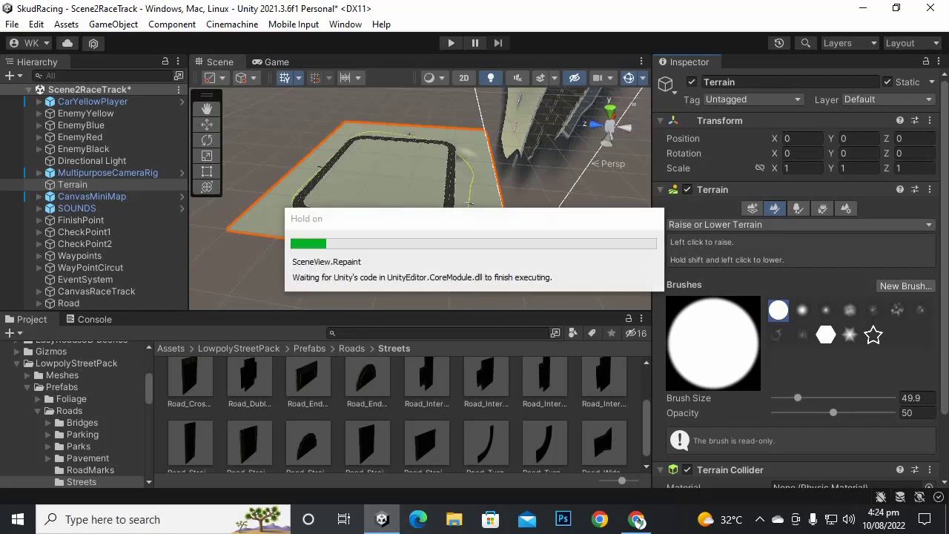
{"action": "left_click_drag", "start_coordinate": [798, 398], "coordinate": [829, 398]}
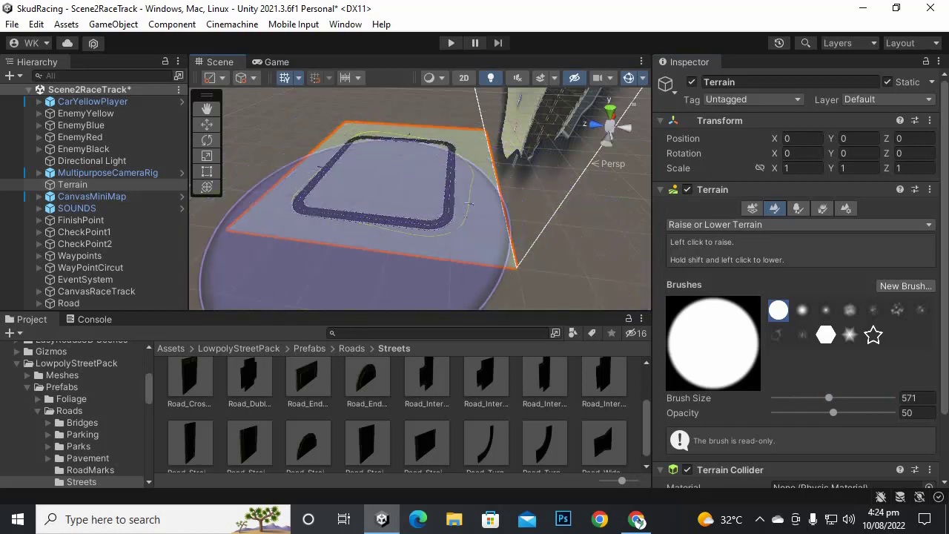
{"action": "scroll", "coordinate": [420, 222], "scroll_direction": "up", "scroll_amount": 3}
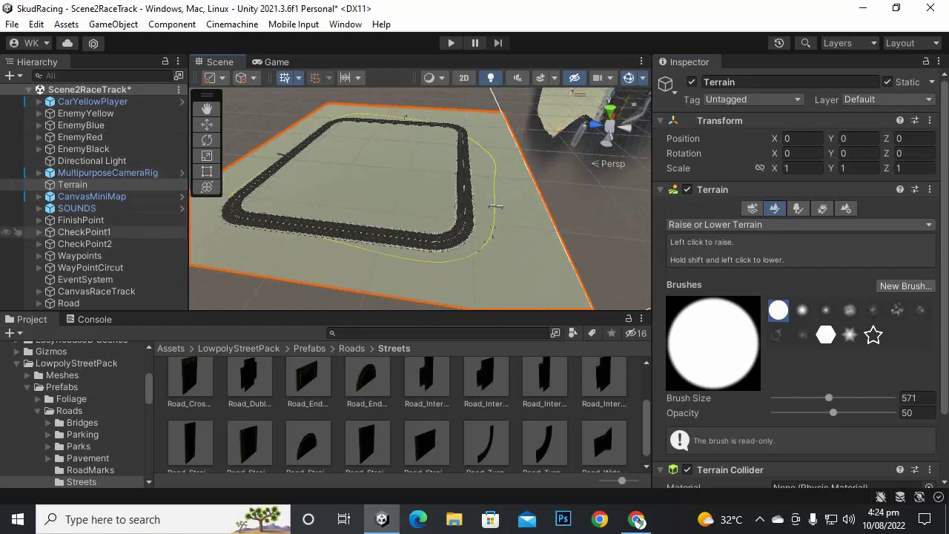
Lower the Road group toward the terrain surface, to about Y -3.7.
{"action": "left_click", "coordinate": [68, 303]}
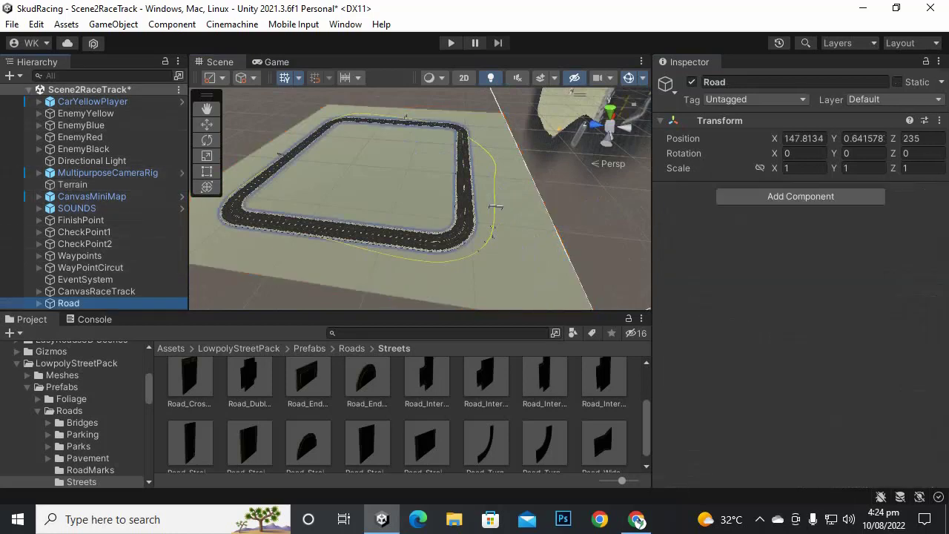
{"action": "left_click", "coordinate": [207, 125]}
{"action": "scroll", "coordinate": [419, 198], "scroll_direction": "up", "scroll_amount": 4}
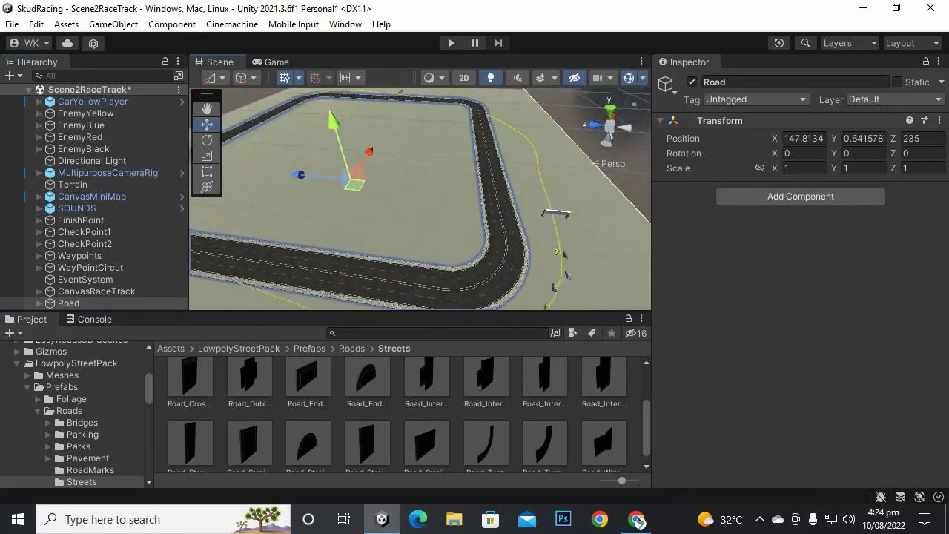
{"action": "scroll", "coordinate": [420, 198], "scroll_direction": "up", "scroll_amount": 3}
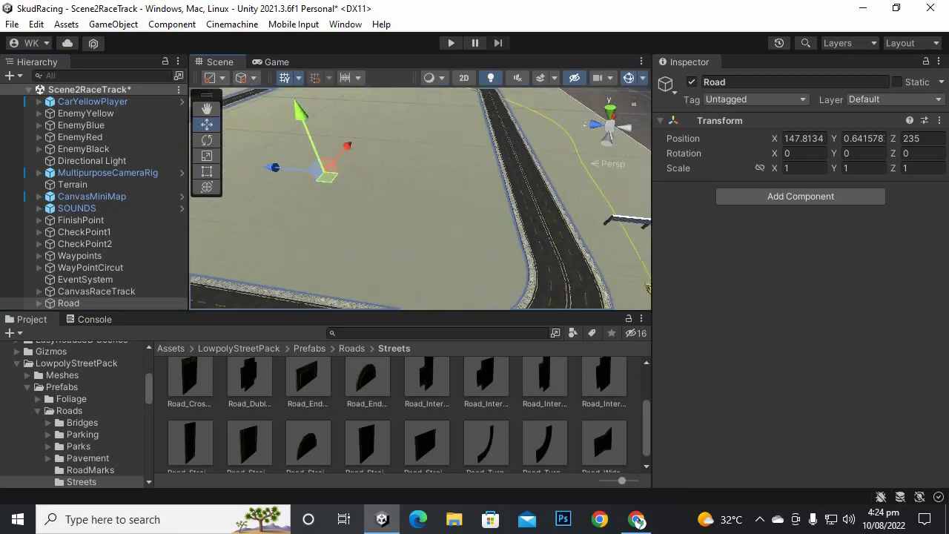
{"action": "left_click_drag", "start_coordinate": [301, 116], "coordinate": [303, 119]}
{"action": "scroll", "coordinate": [303, 118], "scroll_direction": "down", "scroll_amount": 5}
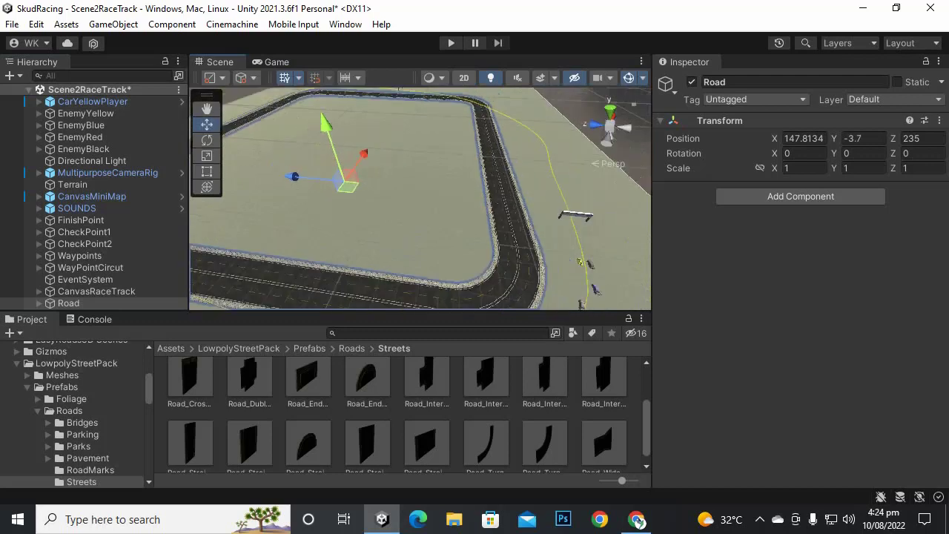
Expand the WayPointCircut group to list its waypoint objects.
{"action": "scroll", "coordinate": [420, 198], "scroll_direction": "up", "scroll_amount": 4}
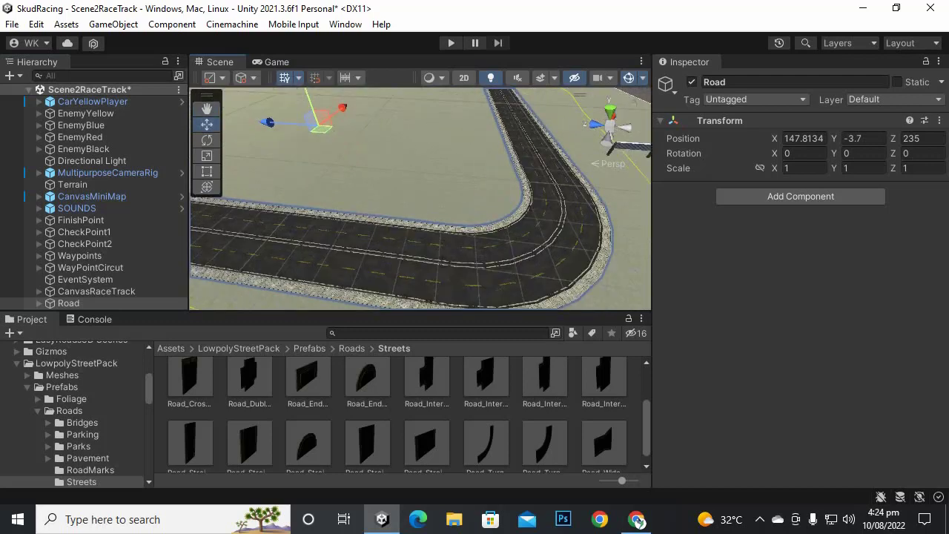
{"action": "left_click_drag", "start_coordinate": [393, 237], "coordinate": [439, 213], "text": "alt"}
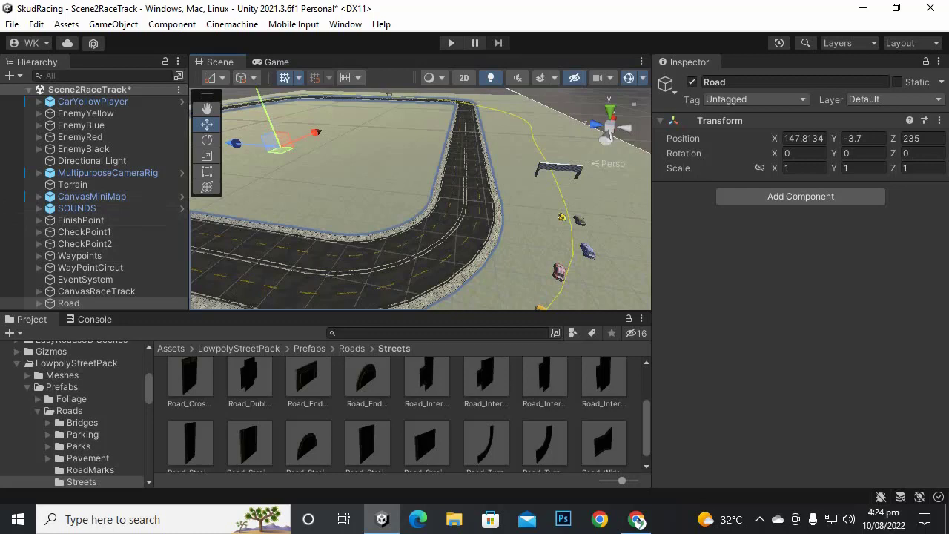
{"action": "scroll", "coordinate": [420, 198], "scroll_direction": "down", "scroll_amount": 3}
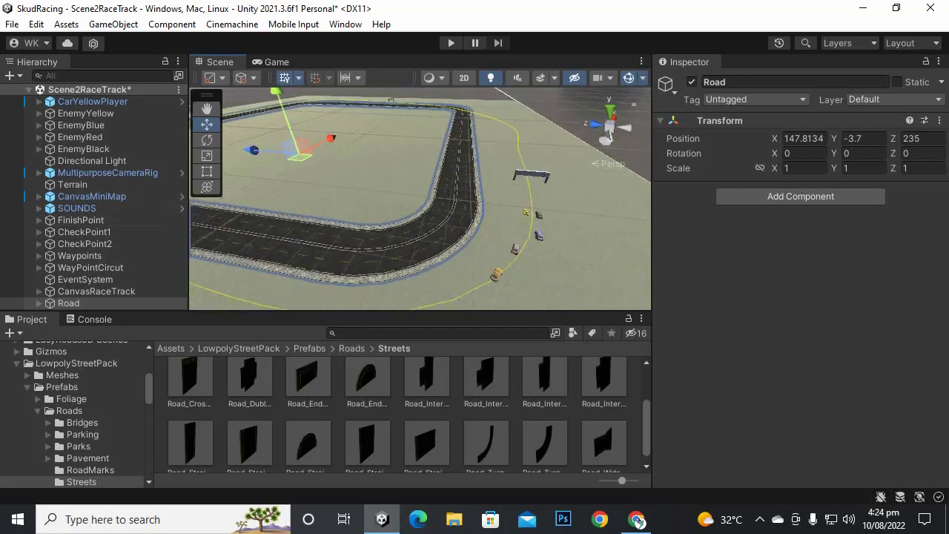
{"action": "middle_click_drag", "start_coordinate": [370, 200], "coordinate": [463, 202]}
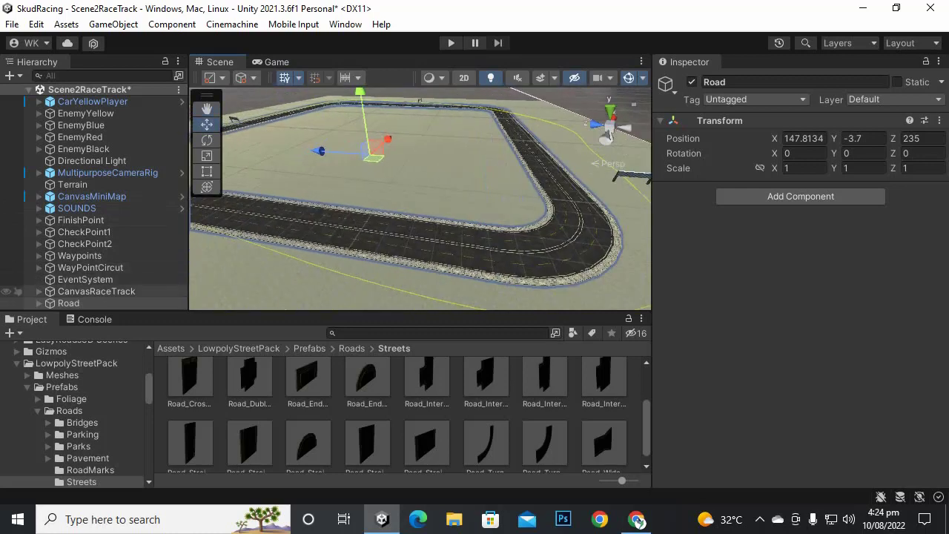
{"action": "left_click", "coordinate": [38, 267]}
{"action": "scroll", "coordinate": [39, 253], "scroll_direction": "down", "scroll_amount": 4}
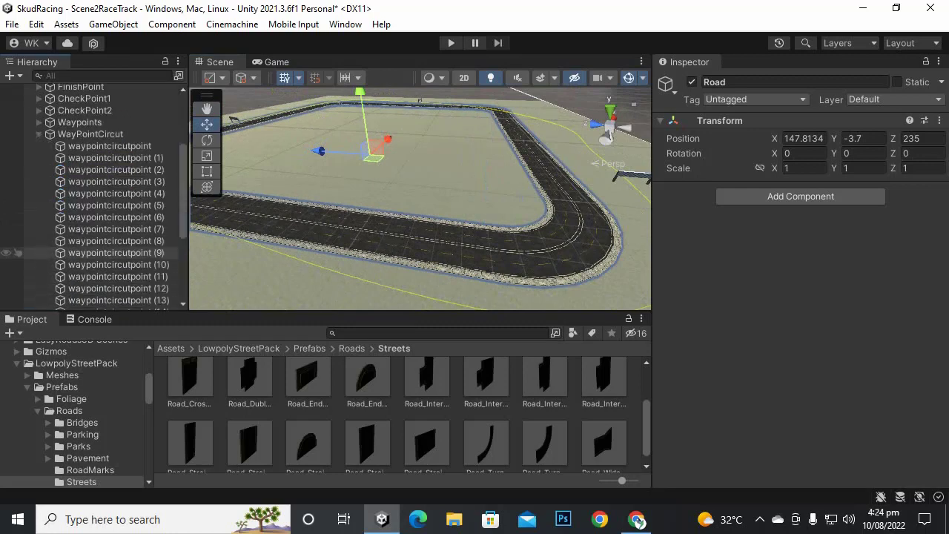
{"action": "scroll", "coordinate": [38, 253], "scroll_direction": "down", "scroll_amount": 1}
{"action": "scroll", "coordinate": [38, 230], "scroll_direction": "up", "scroll_amount": 5}
{"action": "scroll", "coordinate": [38, 215], "scroll_direction": "down", "scroll_amount": 3}
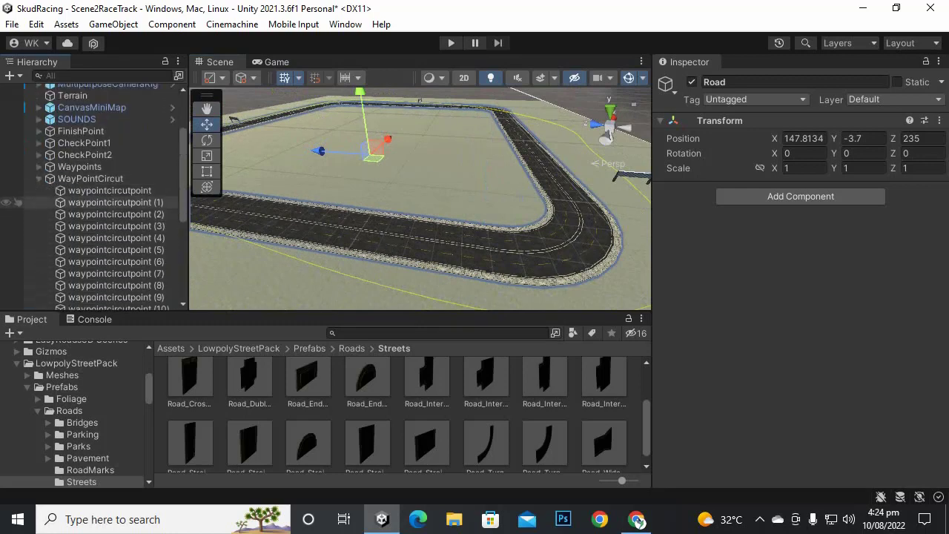
Select all the circuit waypoints from waypointcircutpoint to waypointcircutpoint (24) to locate them in the scene.
{"action": "left_click", "coordinate": [103, 191]}
{"action": "scroll", "coordinate": [104, 223], "scroll_direction": "down", "scroll_amount": 6}
{"action": "left_click", "coordinate": [119, 268], "text": "shift"}
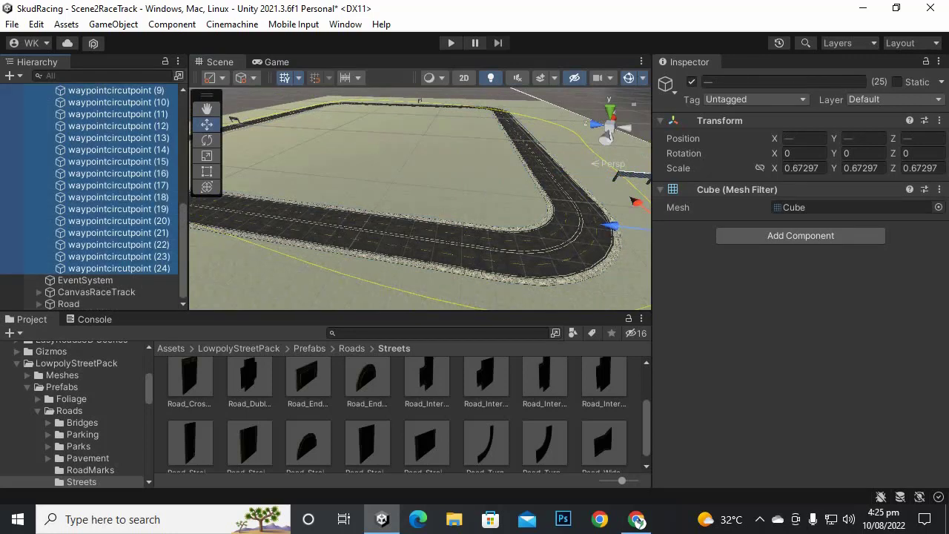
{"action": "key", "text": "f"}
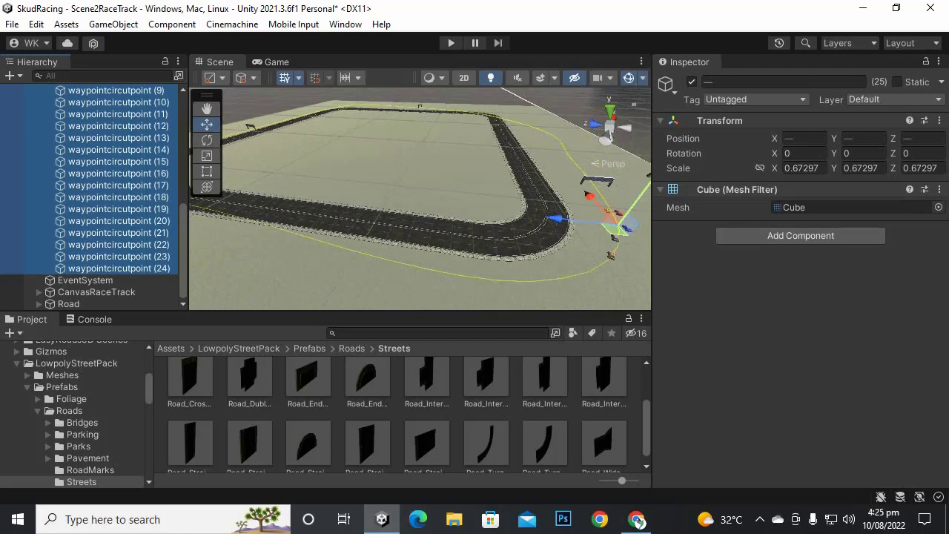
Locate circuit points 24, 23 and 22 individually and move waypointcircutpoint (22) slightly toward the road, to about X -85.9.
{"action": "left_click", "coordinate": [118, 269]}
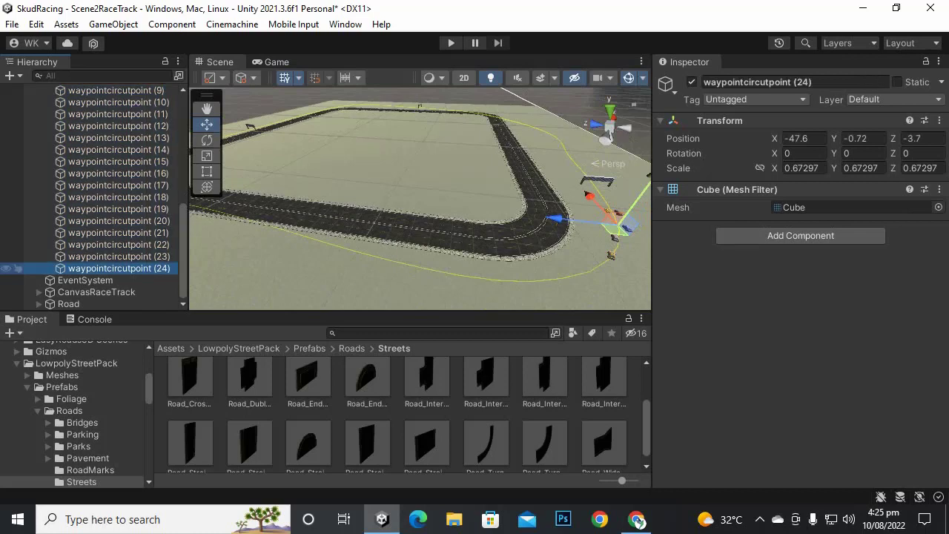
{"action": "left_click", "coordinate": [119, 256]}
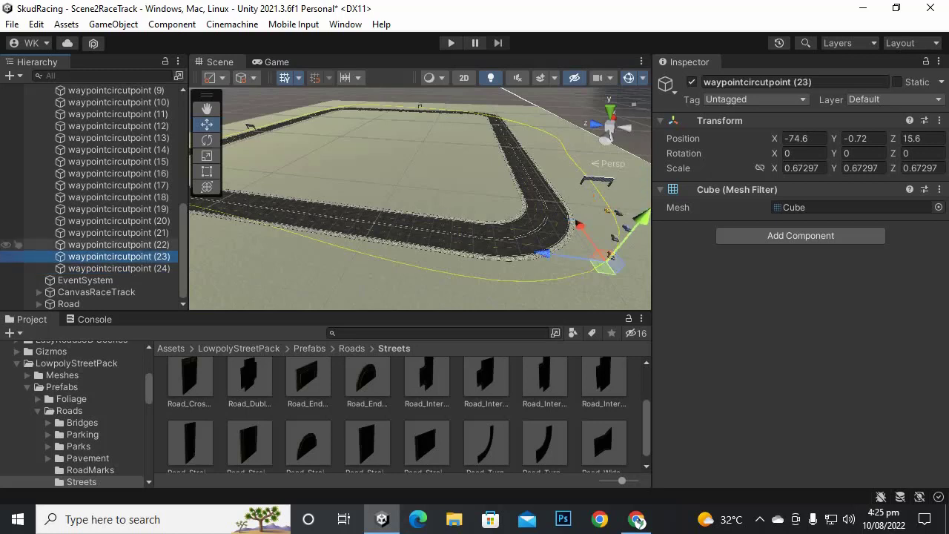
{"action": "left_click", "coordinate": [118, 245]}
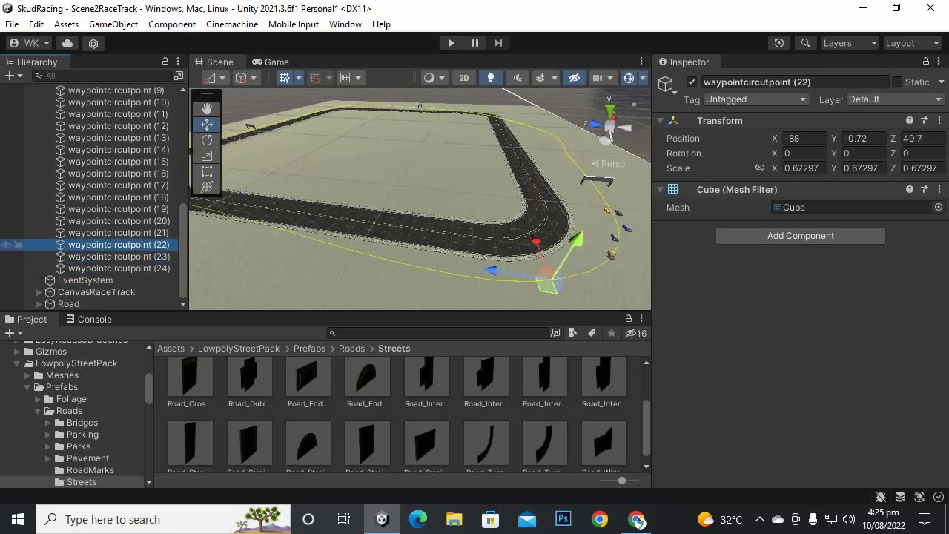
{"action": "mouse_move", "coordinate": [535, 240]}
{"action": "left_mouse_down"}
{"action": "mouse_move", "coordinate": [522, 210]}
{"action": "mouse_move", "coordinate": [534, 237]}
{"action": "left_mouse_up"}
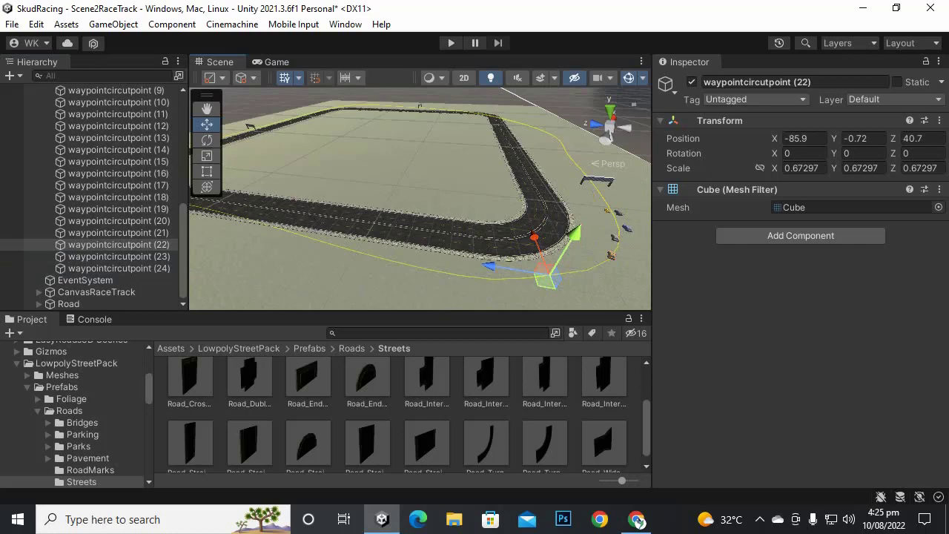
Collapse the WayPointCircut group, expand the Waypoints group and locate its first Waypoint near the checkered gate.
{"action": "scroll", "coordinate": [92, 197], "scroll_direction": "up", "scroll_amount": 5}
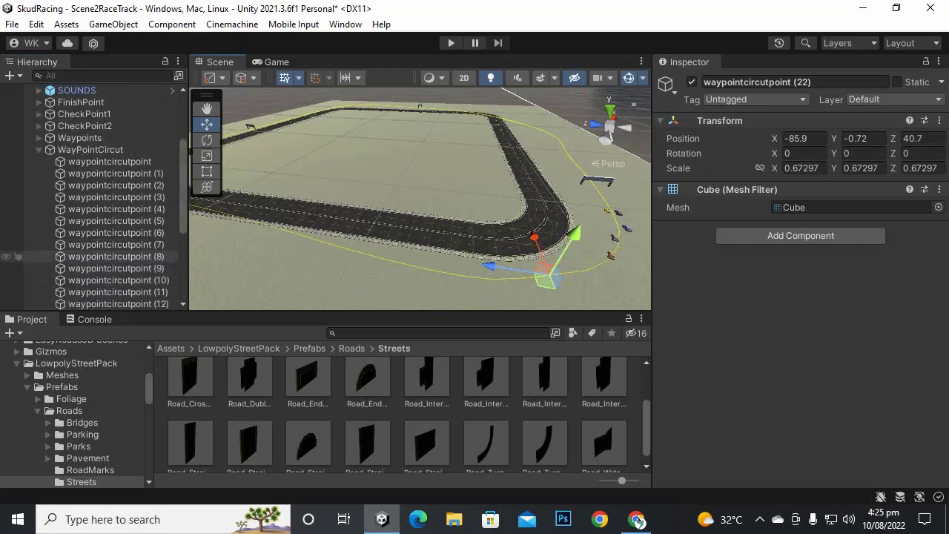
{"action": "left_click", "coordinate": [39, 149]}
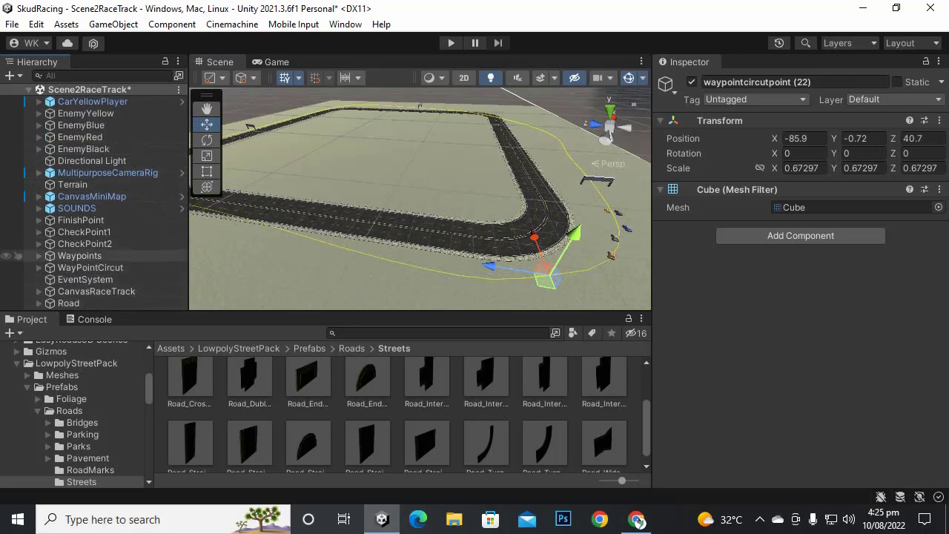
{"action": "left_click", "coordinate": [38, 256]}
{"action": "scroll", "coordinate": [89, 222], "scroll_direction": "down", "scroll_amount": 4}
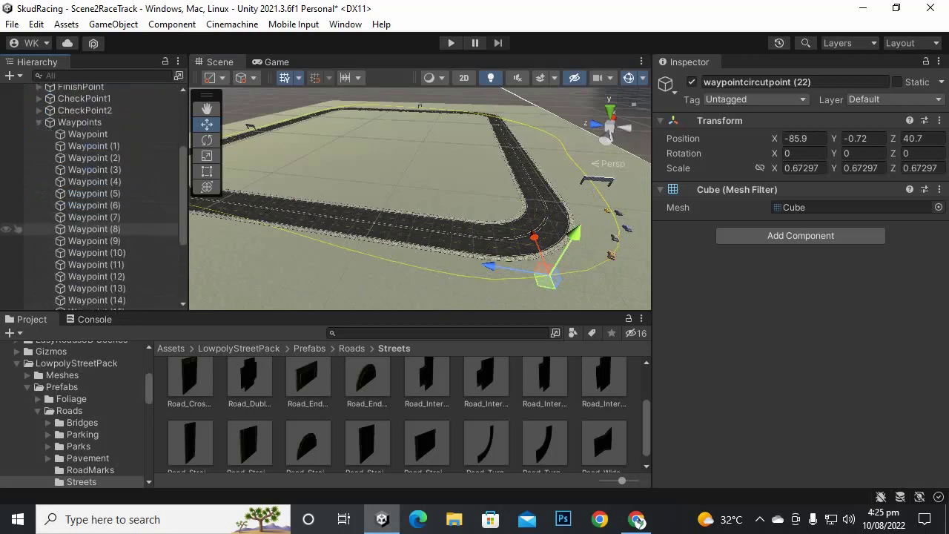
{"action": "left_click", "coordinate": [88, 134]}
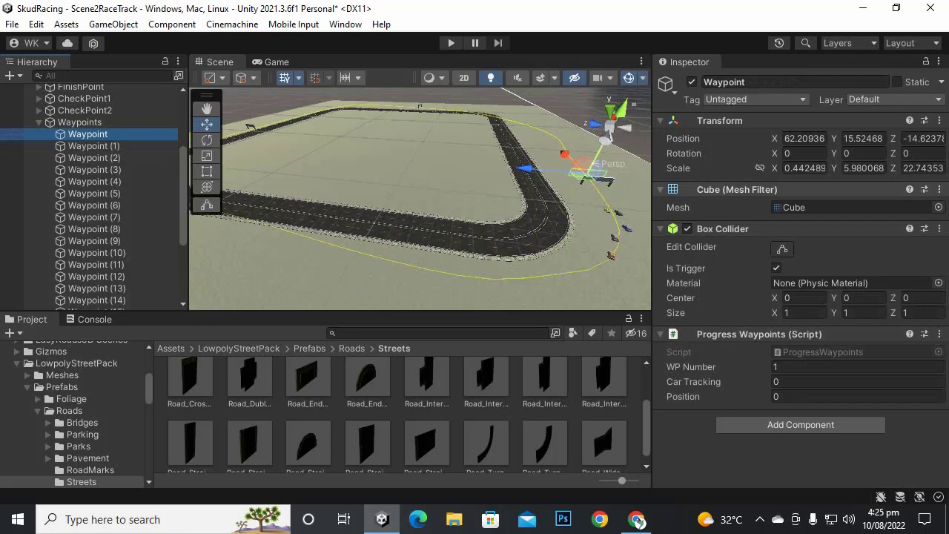
{"action": "middle_click_drag", "start_coordinate": [504, 182], "coordinate": [408, 210]}
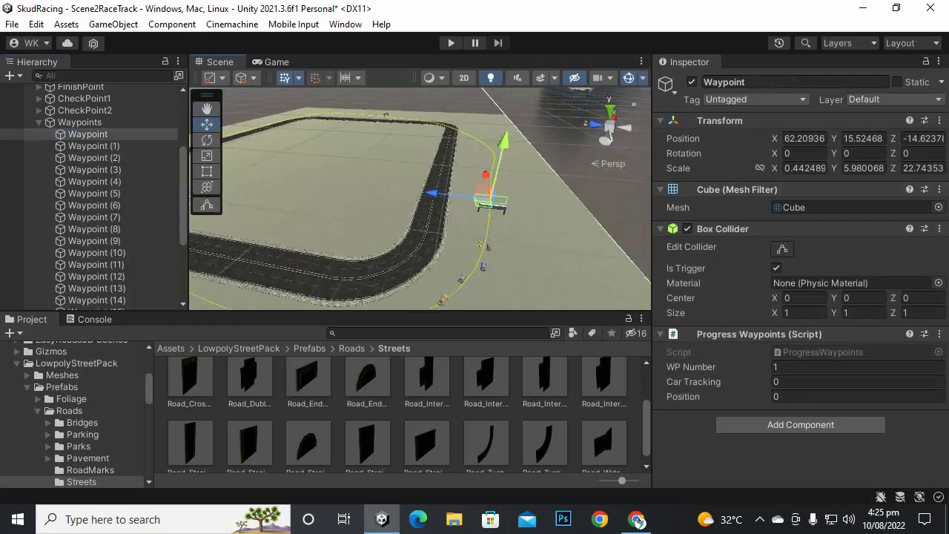
{"action": "scroll", "coordinate": [421, 199], "scroll_direction": "up", "scroll_amount": 4}
{"action": "scroll", "coordinate": [420, 199], "scroll_direction": "up", "scroll_amount": 2}
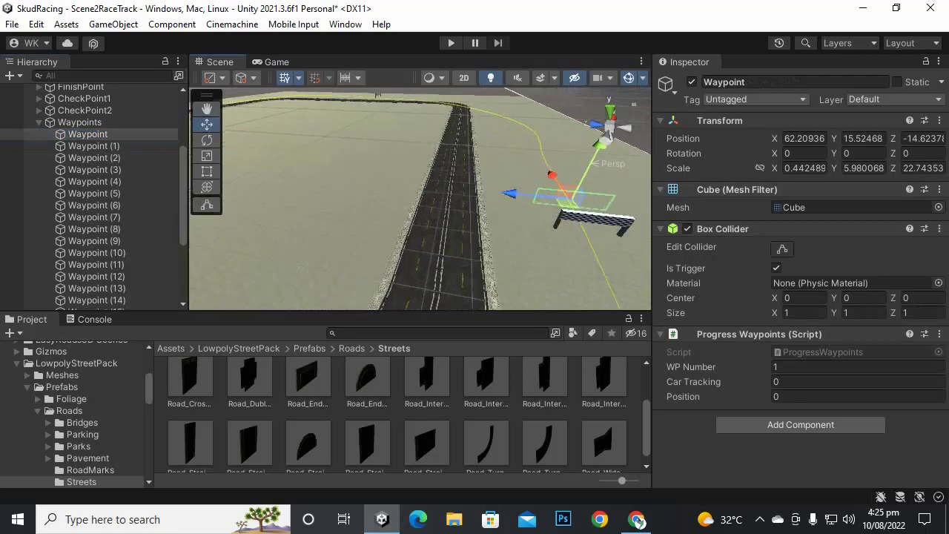
{"action": "middle_click_drag", "start_coordinate": [513, 194], "coordinate": [423, 203]}
{"action": "scroll", "coordinate": [423, 204], "scroll_direction": "up", "scroll_amount": 3}
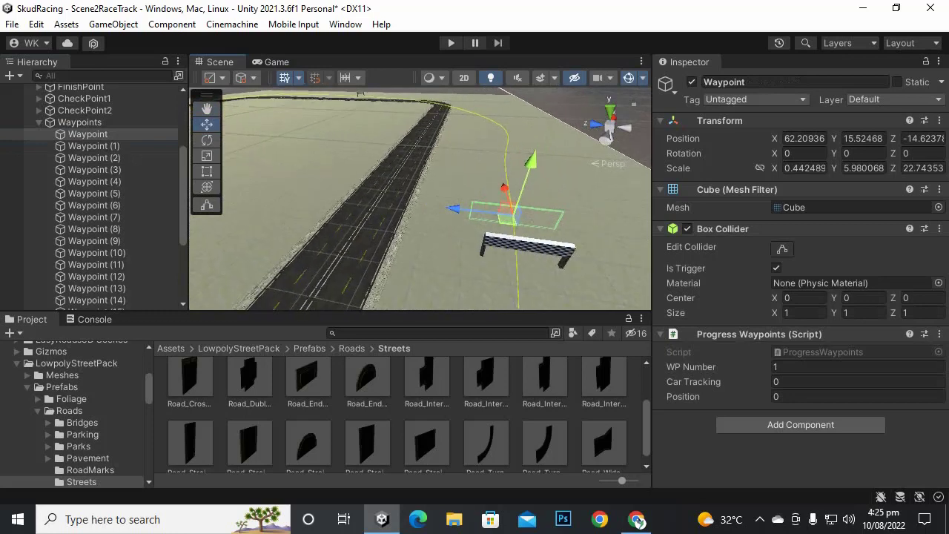
Select Waypoint, Waypoint (1) and Waypoint (2) together to examine their trigger boxes relative to the road.
{"action": "left_click", "coordinate": [93, 146], "text": "shift"}
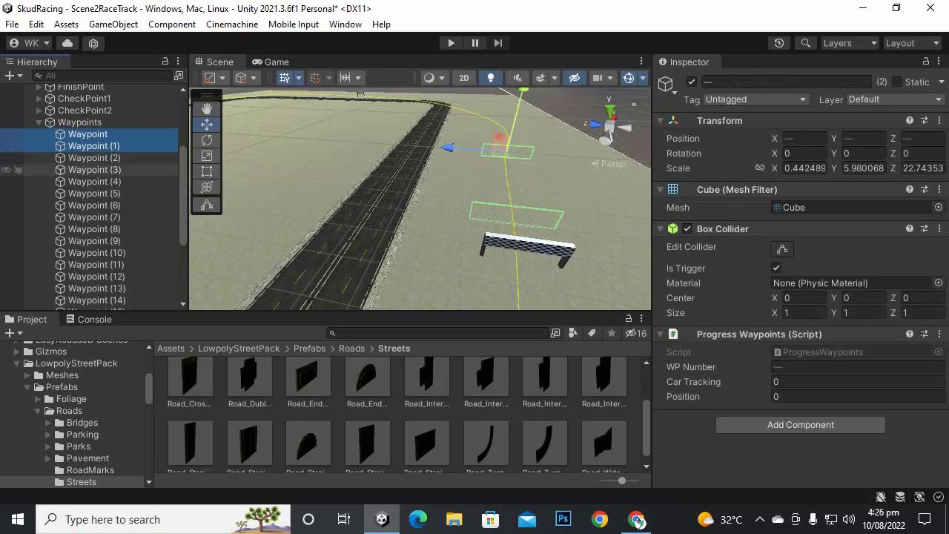
{"action": "left_click", "coordinate": [95, 158], "text": "ctrl"}
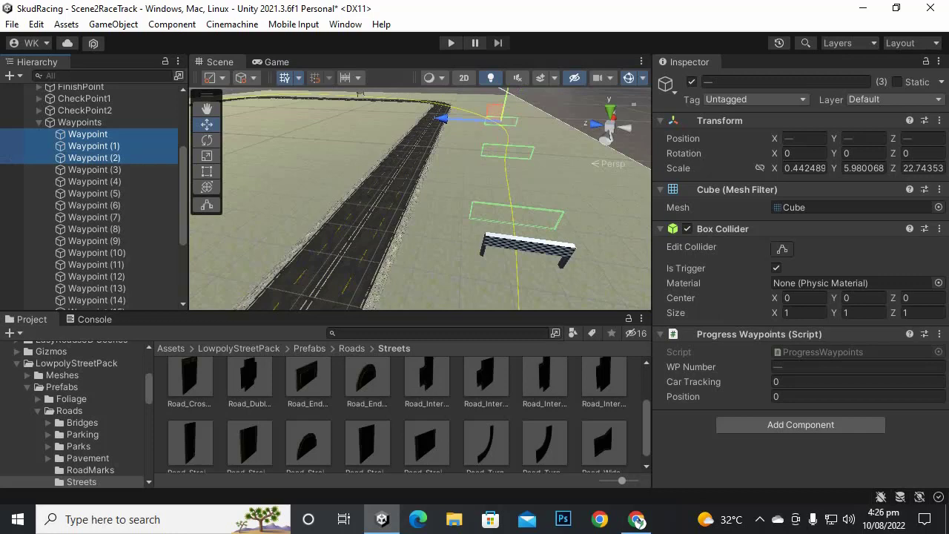
{"action": "mouse_move", "coordinate": [444, 118]}
{"action": "left_mouse_down"}
{"action": "mouse_move", "coordinate": [418, 117]}
{"action": "mouse_move", "coordinate": [440, 118]}
{"action": "left_mouse_up"}
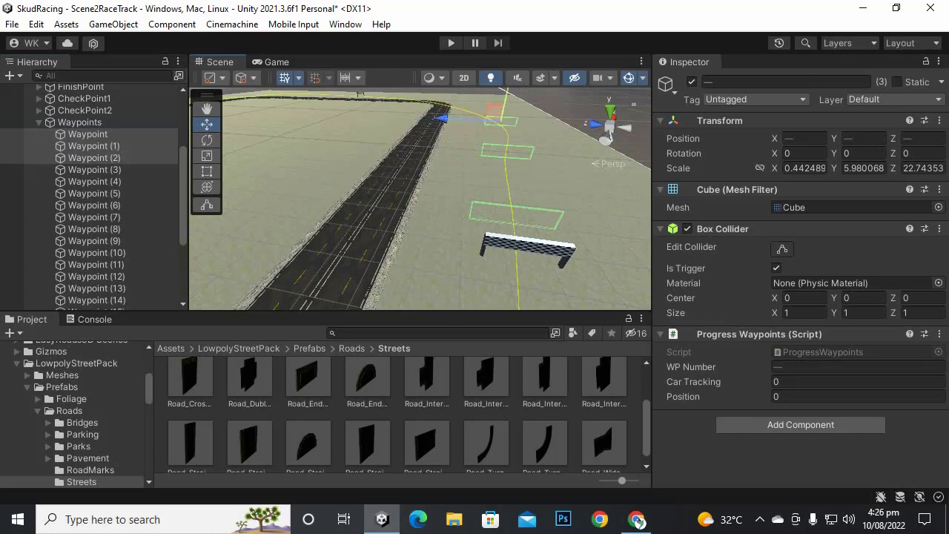
Save the Road group as a prefab in the Assets/Prefebs folder.
{"action": "left_click", "coordinate": [170, 348]}
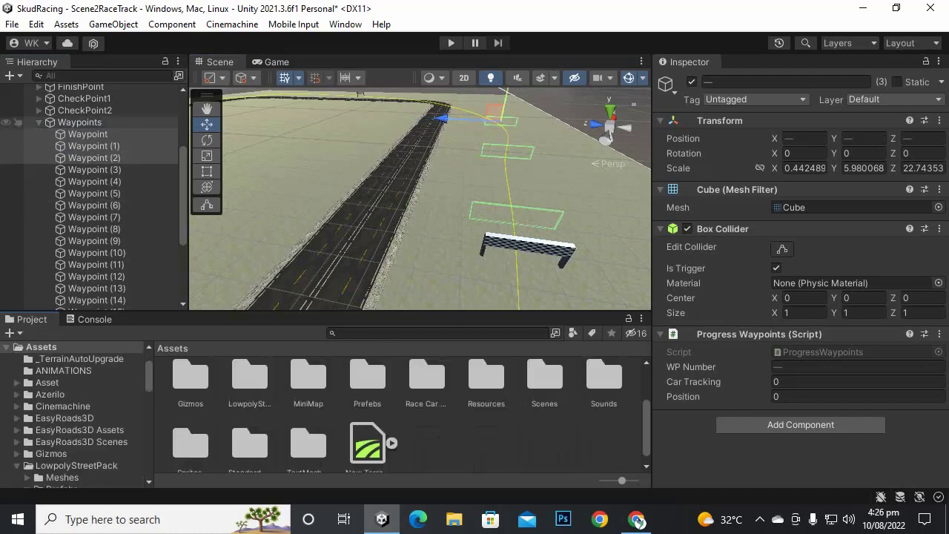
{"action": "scroll", "coordinate": [111, 184], "scroll_direction": "down", "scroll_amount": 4}
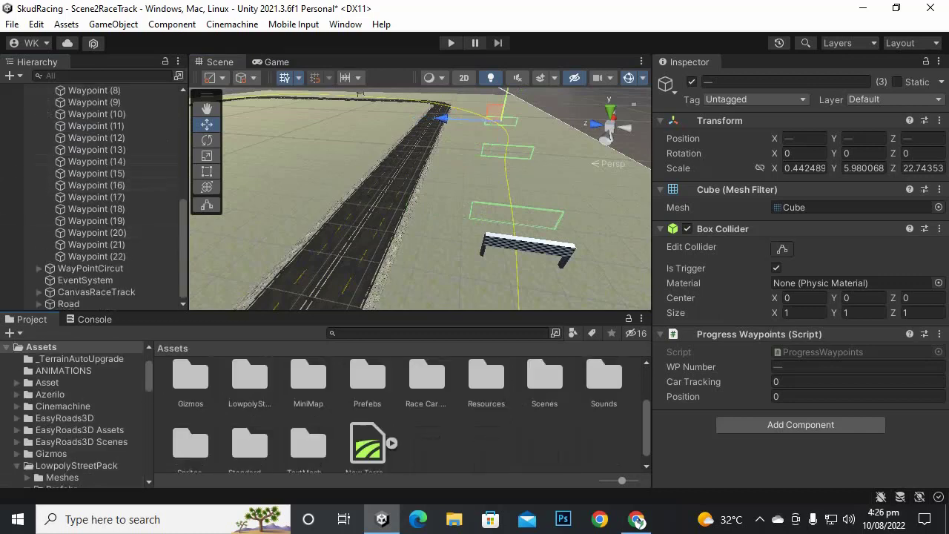
{"action": "double_click", "coordinate": [367, 376]}
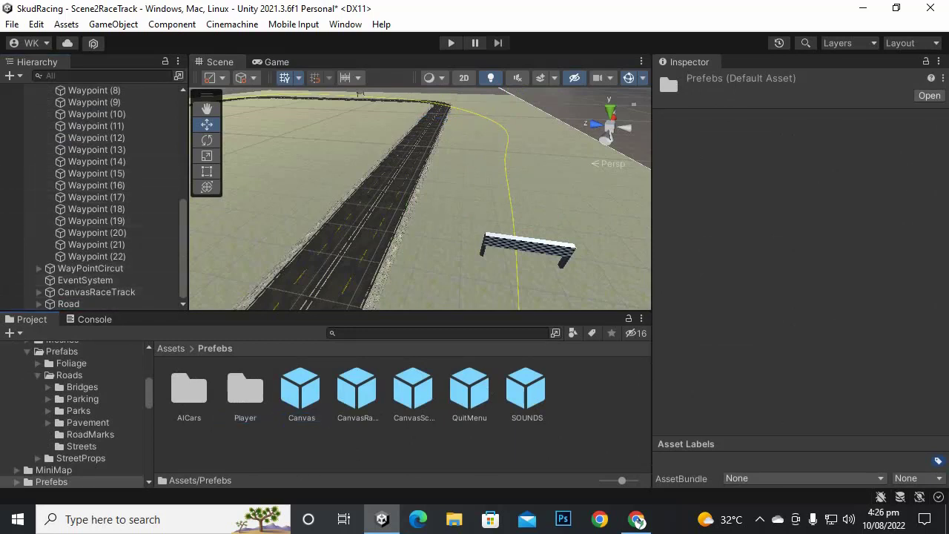
{"action": "left_click_drag", "start_coordinate": [68, 304], "coordinate": [356, 448]}
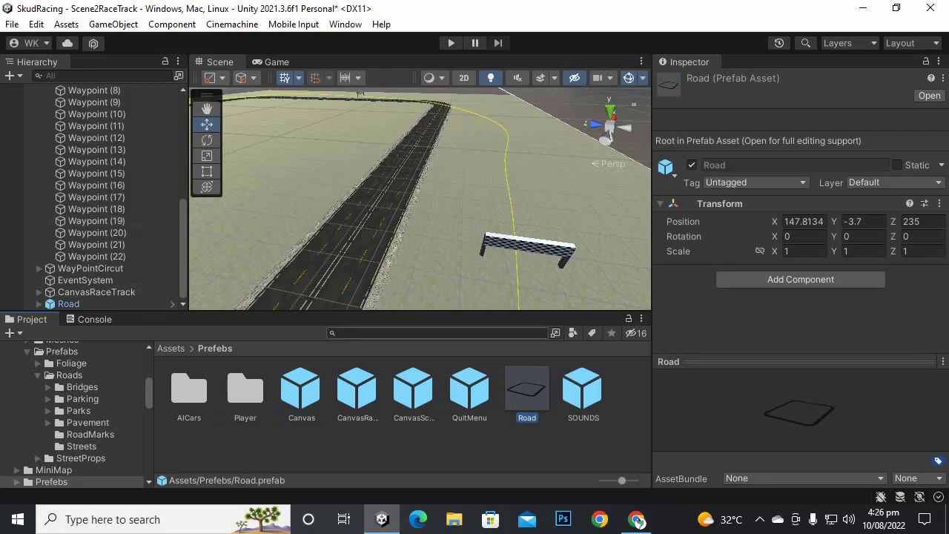
Open the Scene2TimeTrial scene from the Scenes folder, saving the changes made to Scene2RaceTrack.
{"action": "left_click", "coordinate": [171, 348]}
{"action": "scroll", "coordinate": [401, 412], "scroll_direction": "down", "scroll_amount": 3}
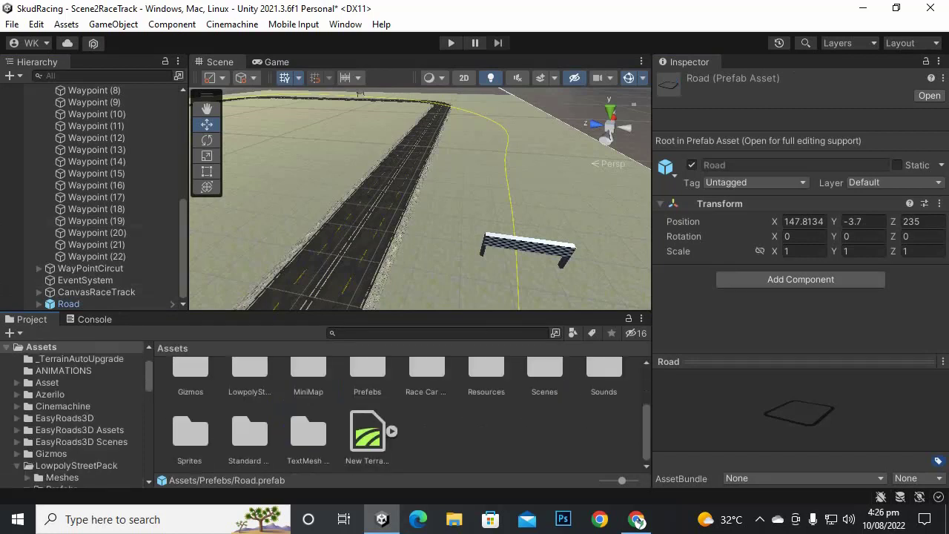
{"action": "double_click", "coordinate": [544, 367]}
{"action": "left_click", "coordinate": [414, 391]}
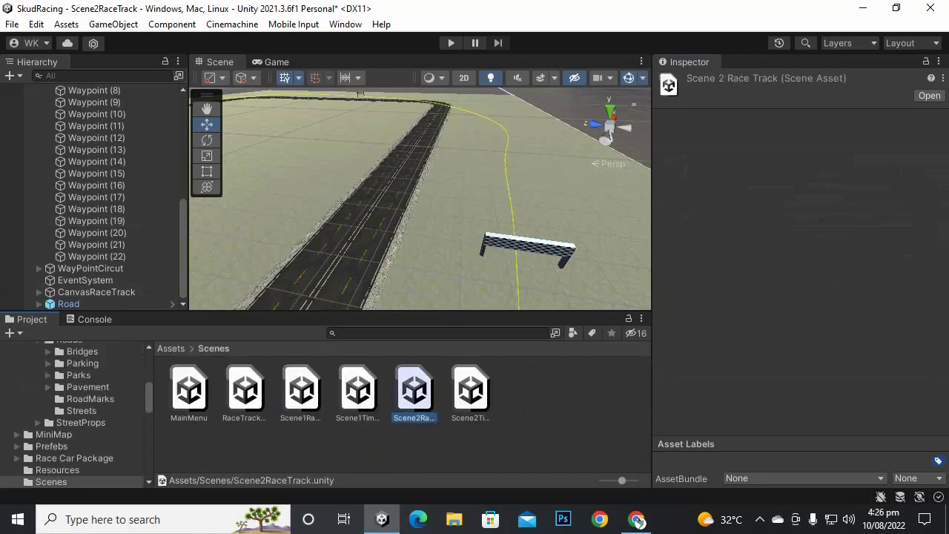
{"action": "left_click", "coordinate": [470, 391]}
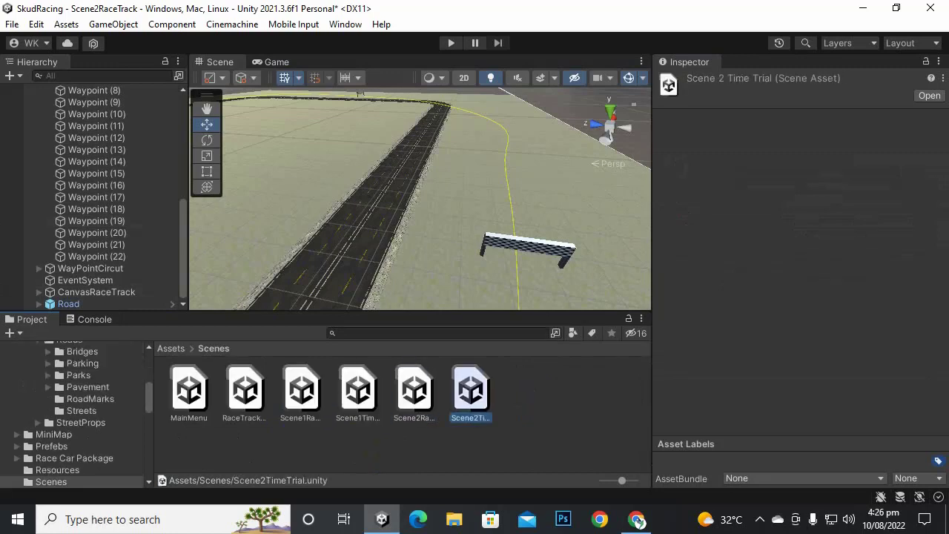
{"action": "double_click", "coordinate": [470, 392]}
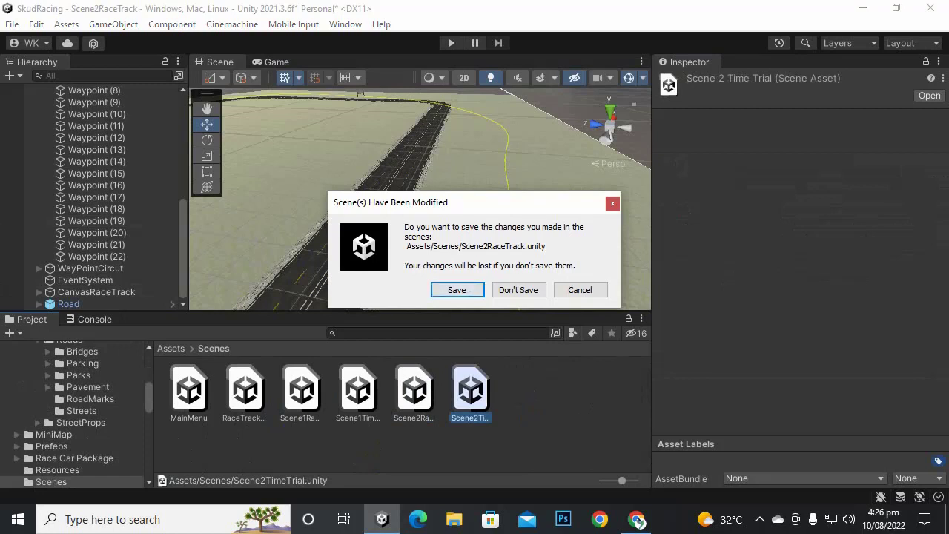
{"action": "key", "text": "Return"}
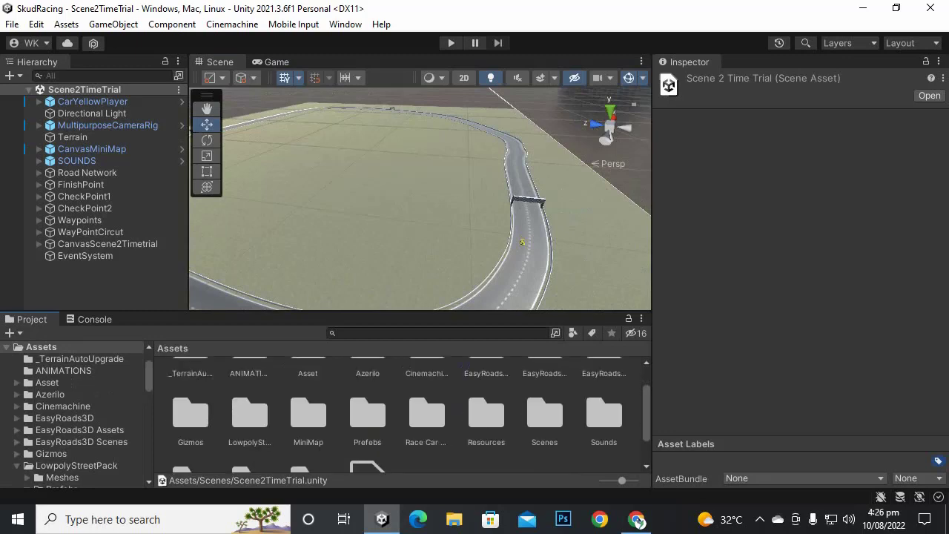
Place the Road prefab from the Prefebs folder in the scene and delete the old Road Network object.
{"action": "double_click", "coordinate": [367, 413]}
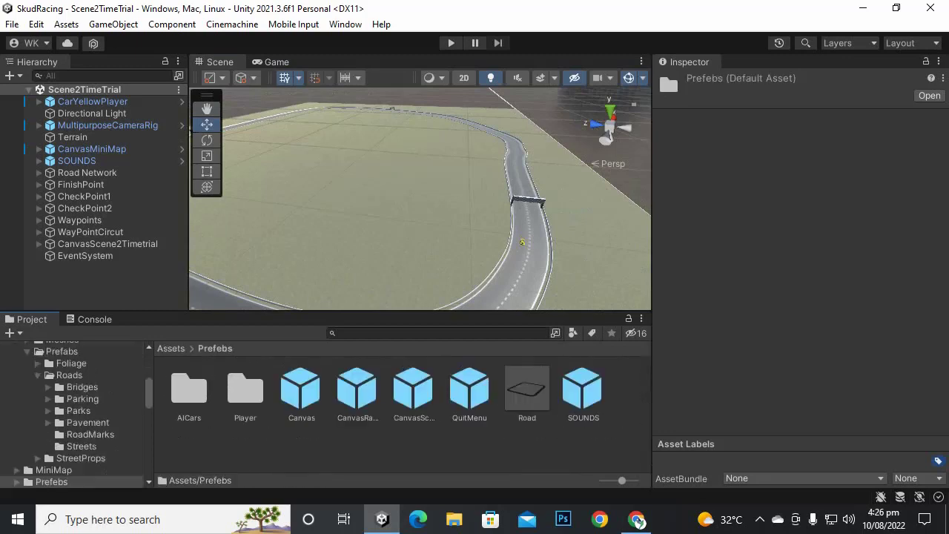
{"action": "left_click_drag", "start_coordinate": [527, 389], "coordinate": [306, 175]}
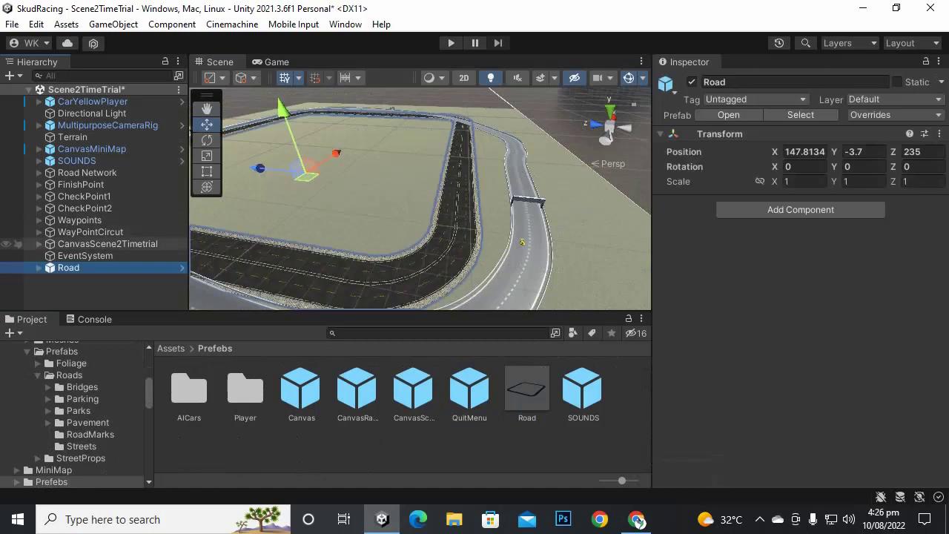
{"action": "left_click", "coordinate": [87, 172]}
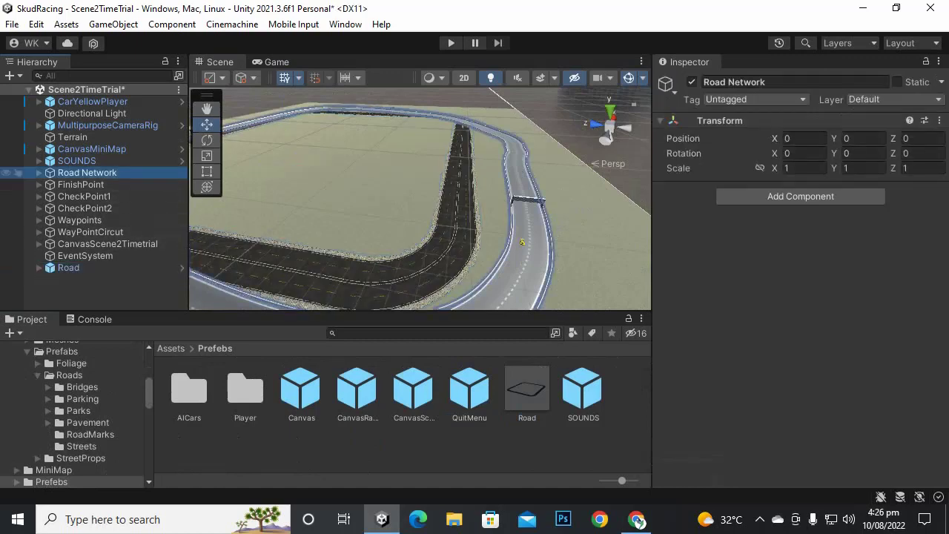
{"action": "key", "text": "Delete"}
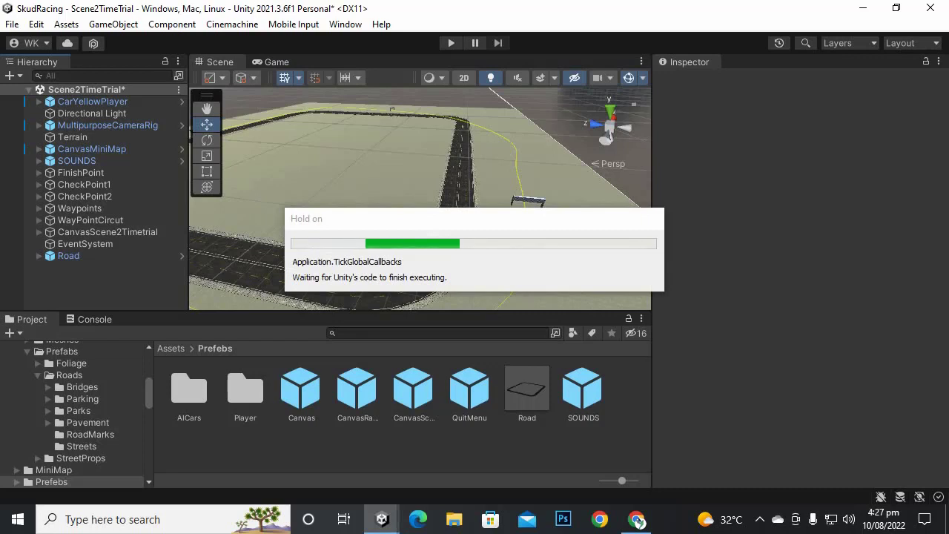
Check the whole road loop on the terrain and save the Scene2TimeTrial scene.
{"action": "left_click", "coordinate": [400, 214]}
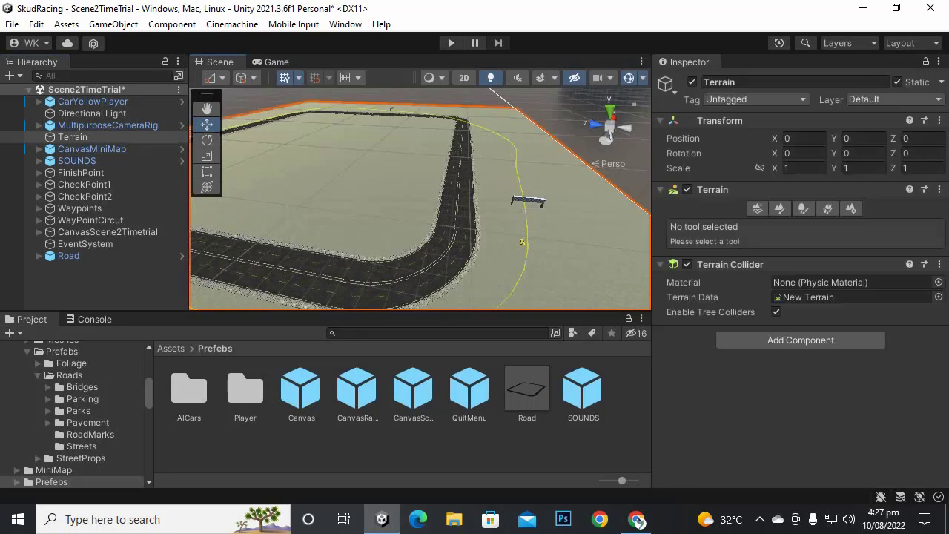
{"action": "scroll", "coordinate": [400, 215], "scroll_direction": "down", "scroll_amount": 3}
{"action": "middle_click_drag", "start_coordinate": [400, 215], "coordinate": [470, 282]}
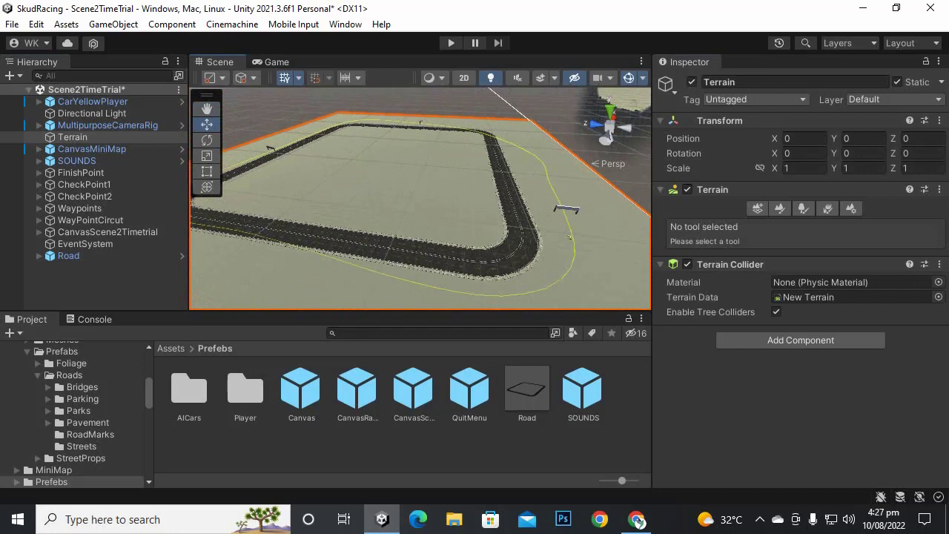
{"action": "scroll", "coordinate": [421, 199], "scroll_direction": "down", "scroll_amount": 3}
{"action": "middle_click_drag", "start_coordinate": [408, 208], "coordinate": [496, 235]}
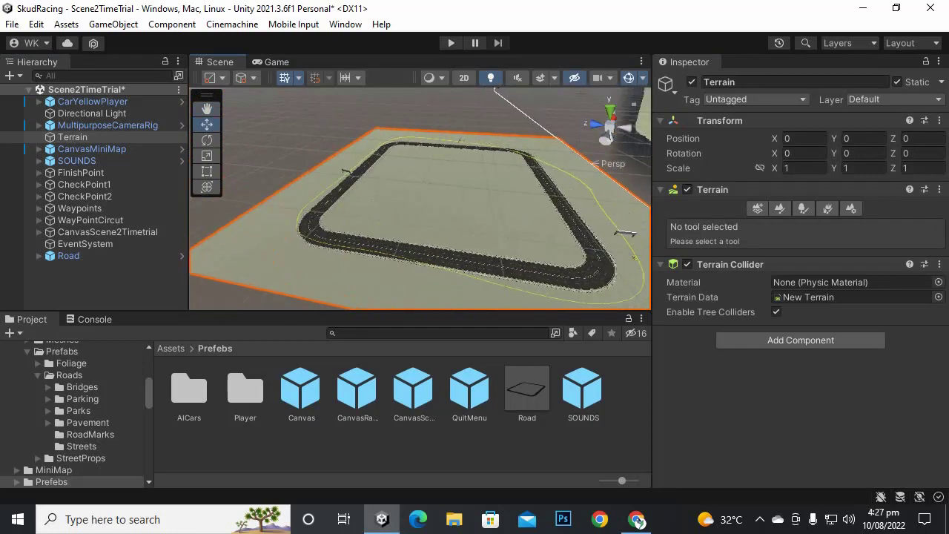
{"action": "key", "text": "ctrl+s"}
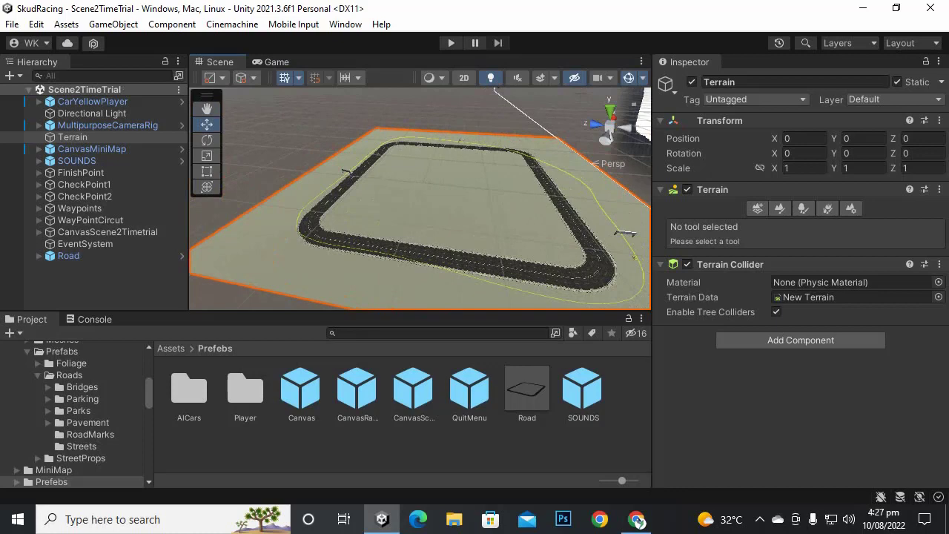